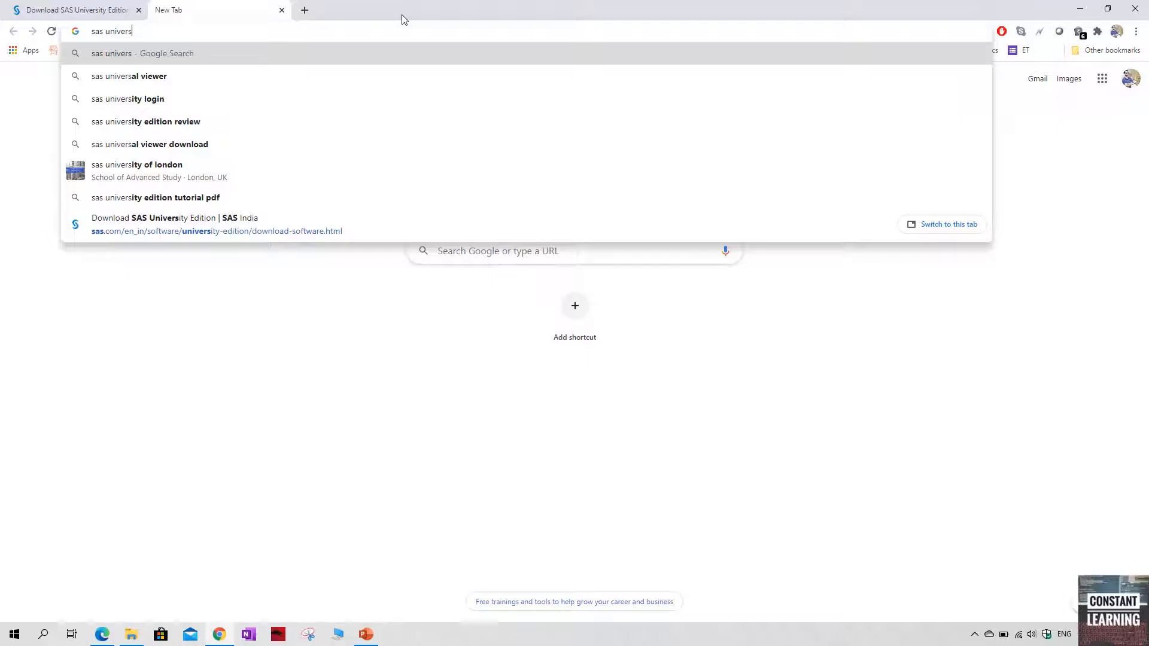
Search the web for "sas university edition" and open the SAS India download page
{"action": "type", "text": "ity edition"}
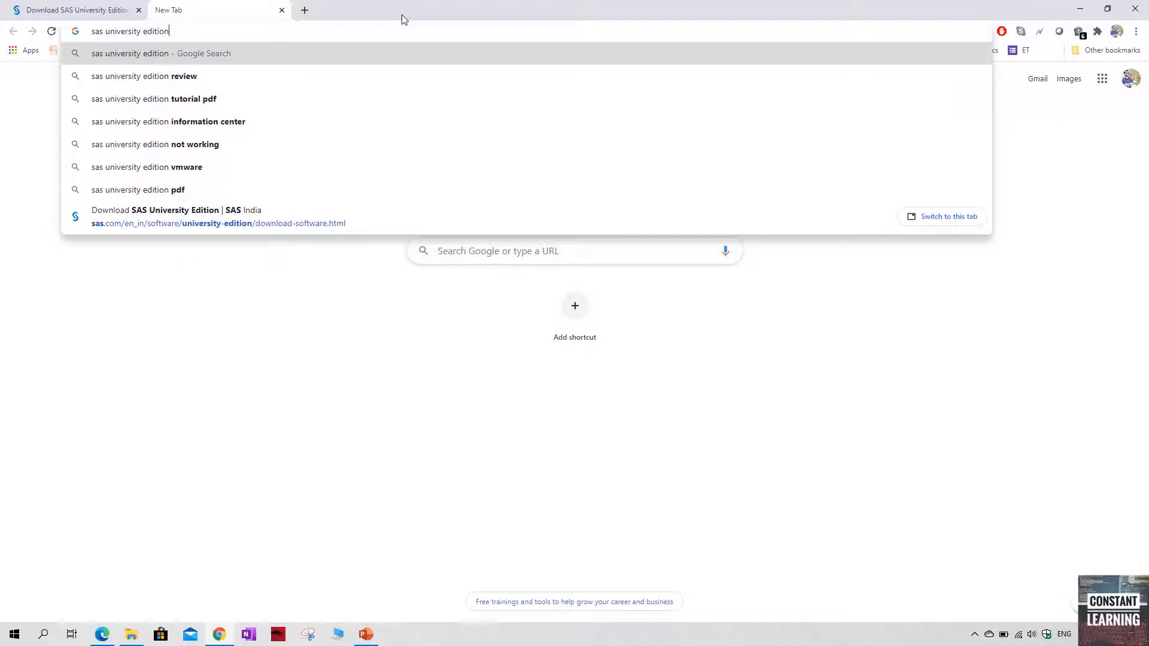
{"action": "key", "text": "Return"}
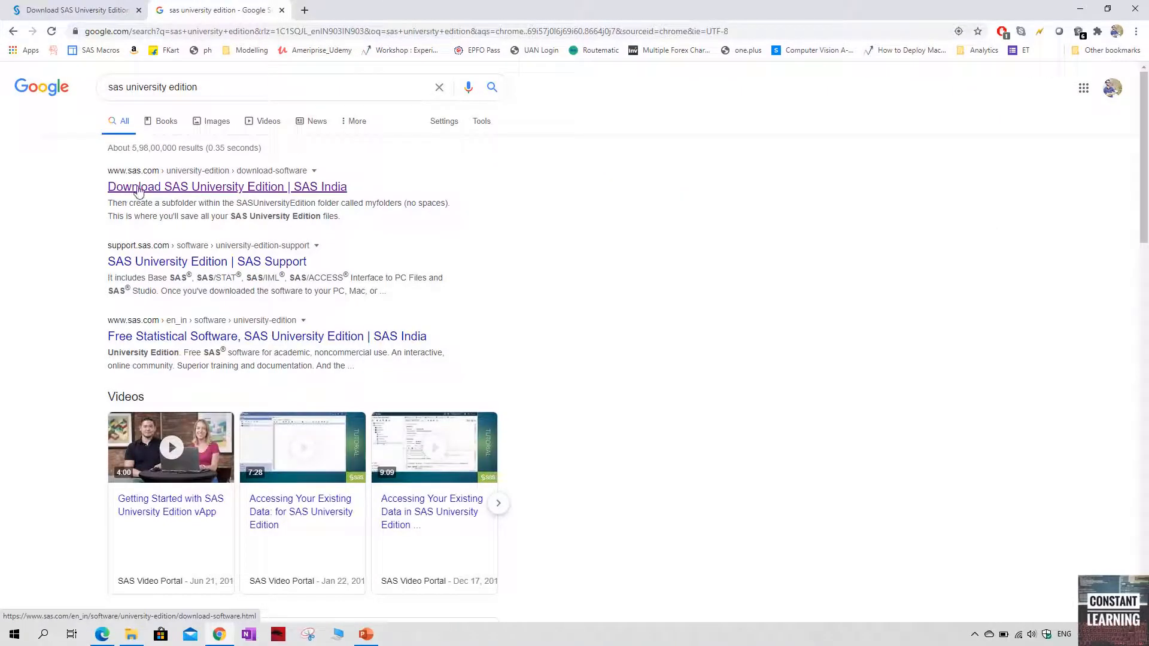
{"action": "left_click", "coordinate": [253, 191]}
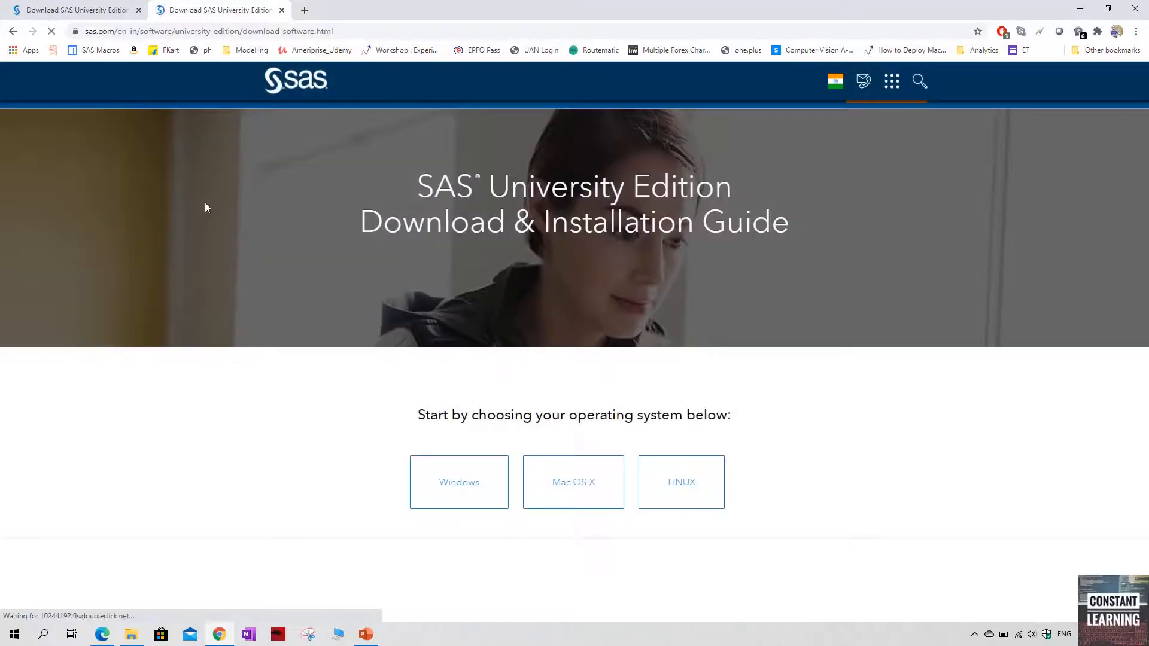
{"action": "left_click", "coordinate": [53, 5]}
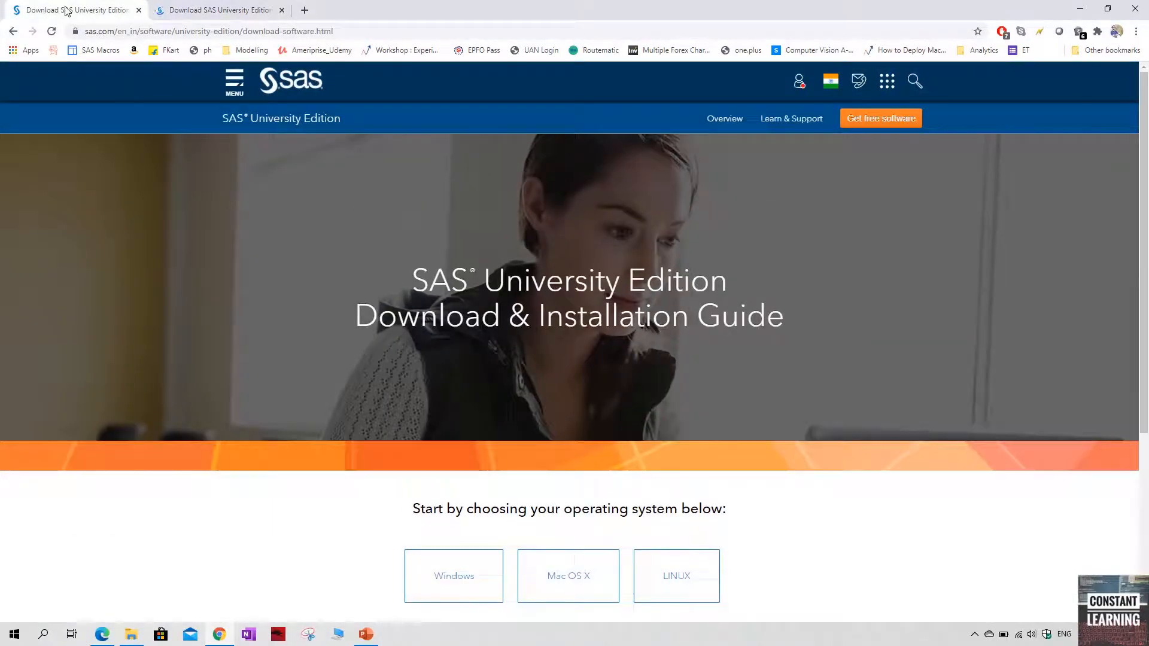
Choose Windows as the operating system in the installation guide and review the minimum system requirements
{"action": "scroll", "coordinate": [341, 326], "scroll_direction": "down", "scroll_amount": 5}
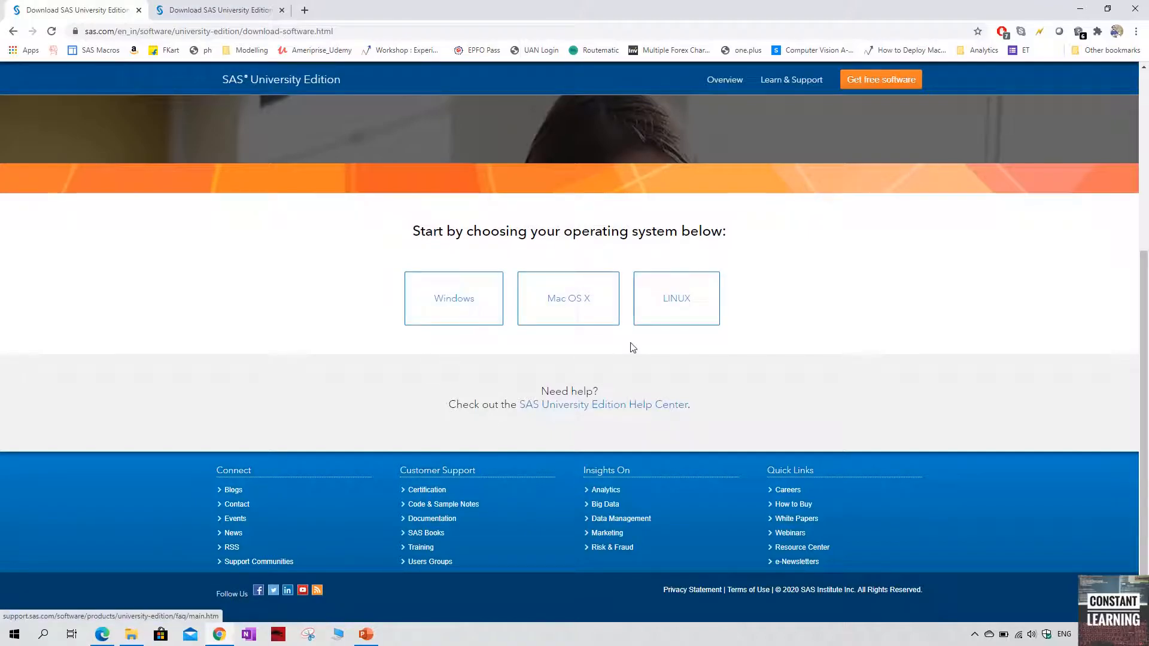
{"action": "left_click", "coordinate": [448, 315]}
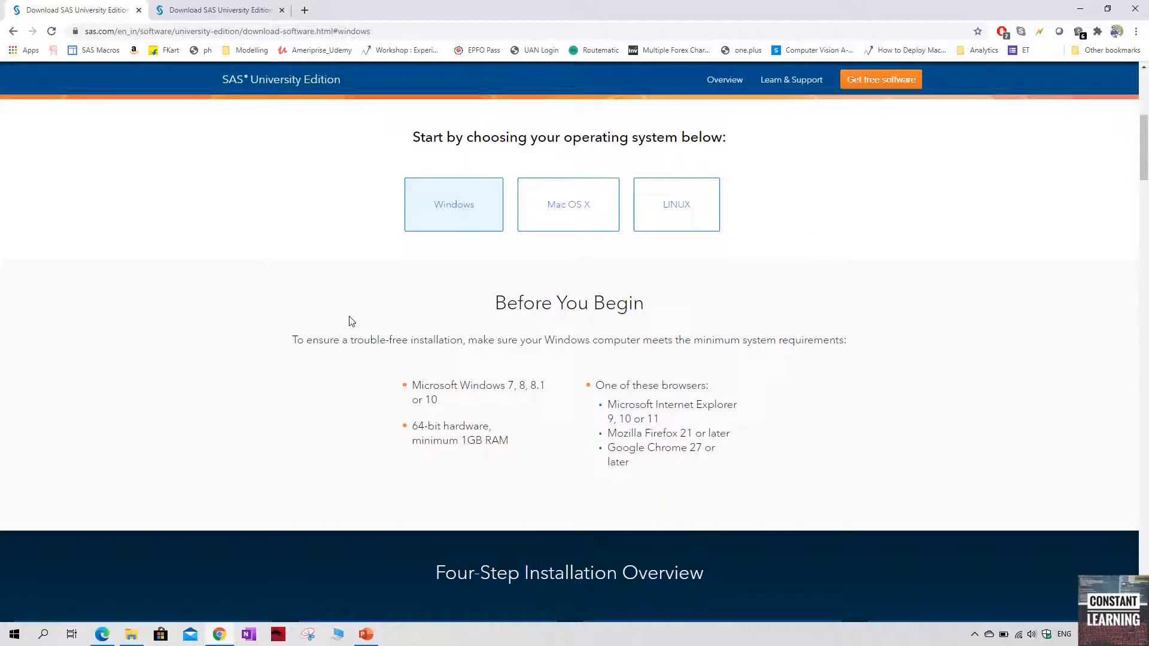
{"action": "scroll", "coordinate": [352, 322], "scroll_direction": "down", "scroll_amount": 2}
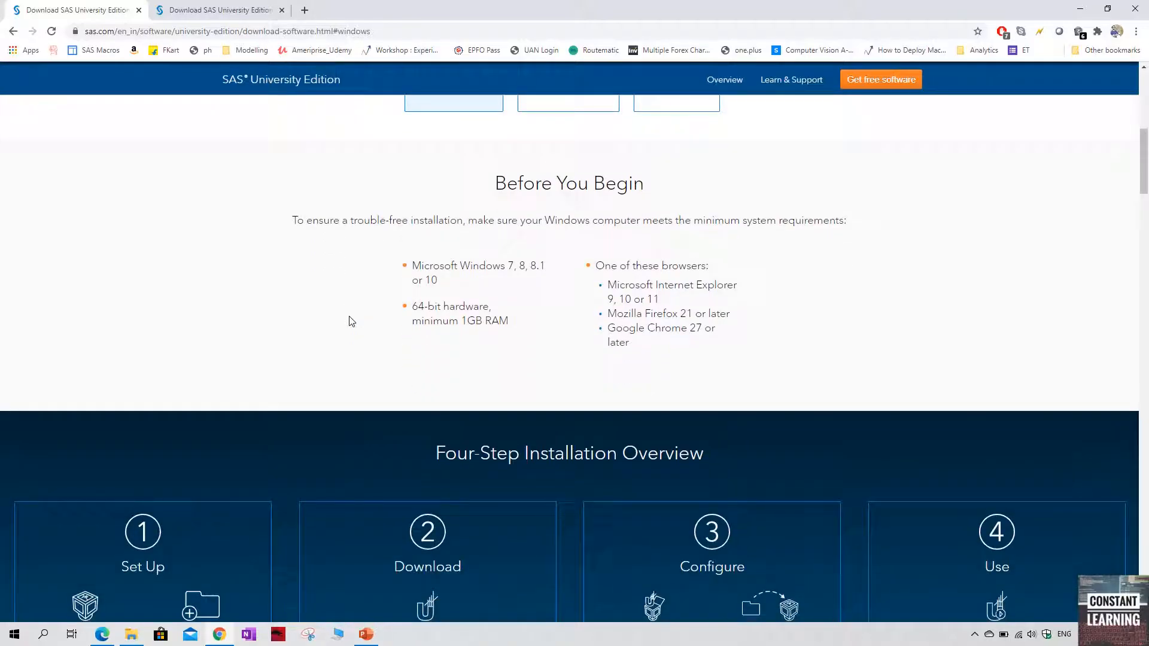
{"action": "left_click_drag", "start_coordinate": [411, 269], "coordinate": [483, 290]}
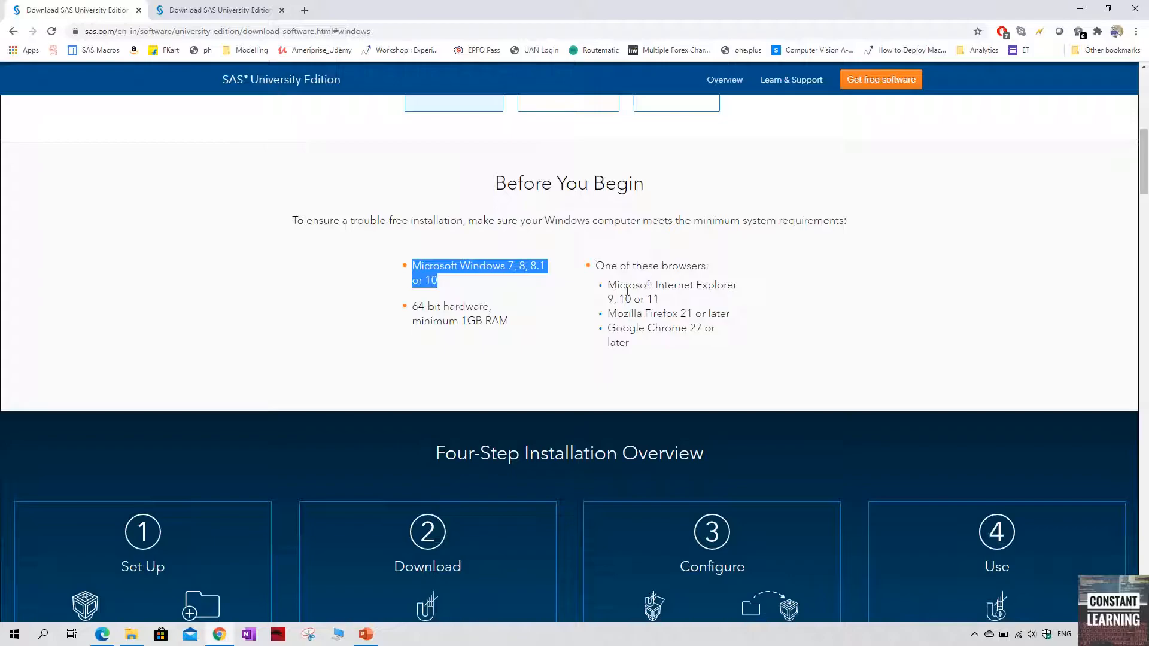
{"action": "left_click", "coordinate": [517, 326]}
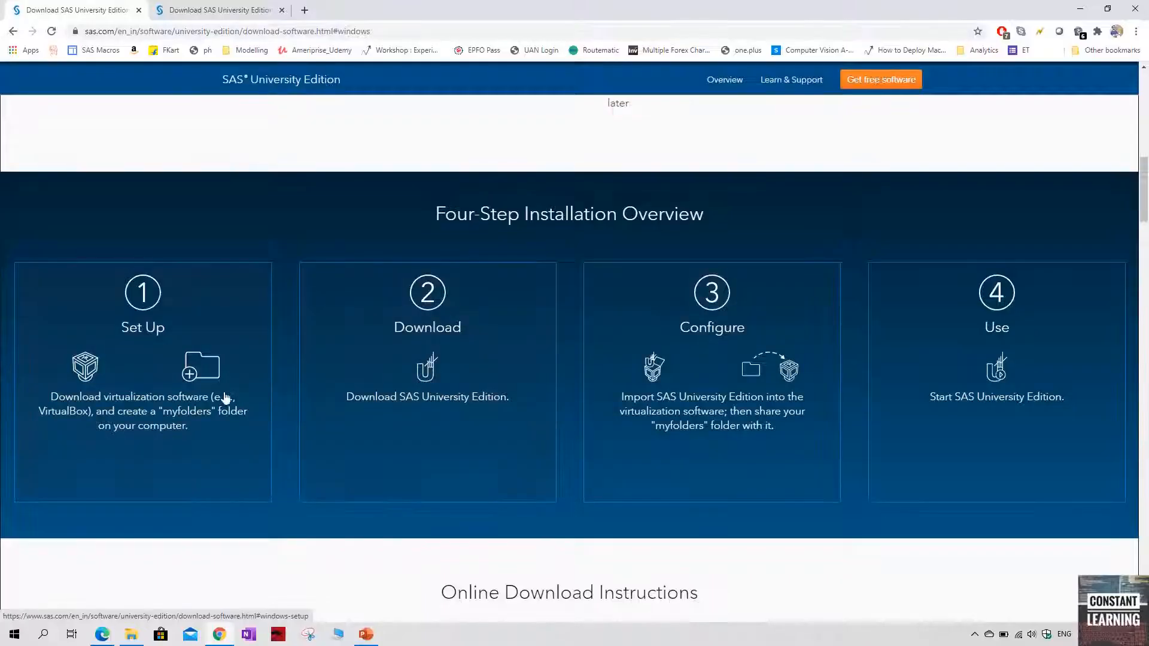
Go to the guide's Set Up instructions and open the VirtualBox for Windows download page
{"action": "scroll", "coordinate": [546, 461], "scroll_direction": "down", "scroll_amount": 2}
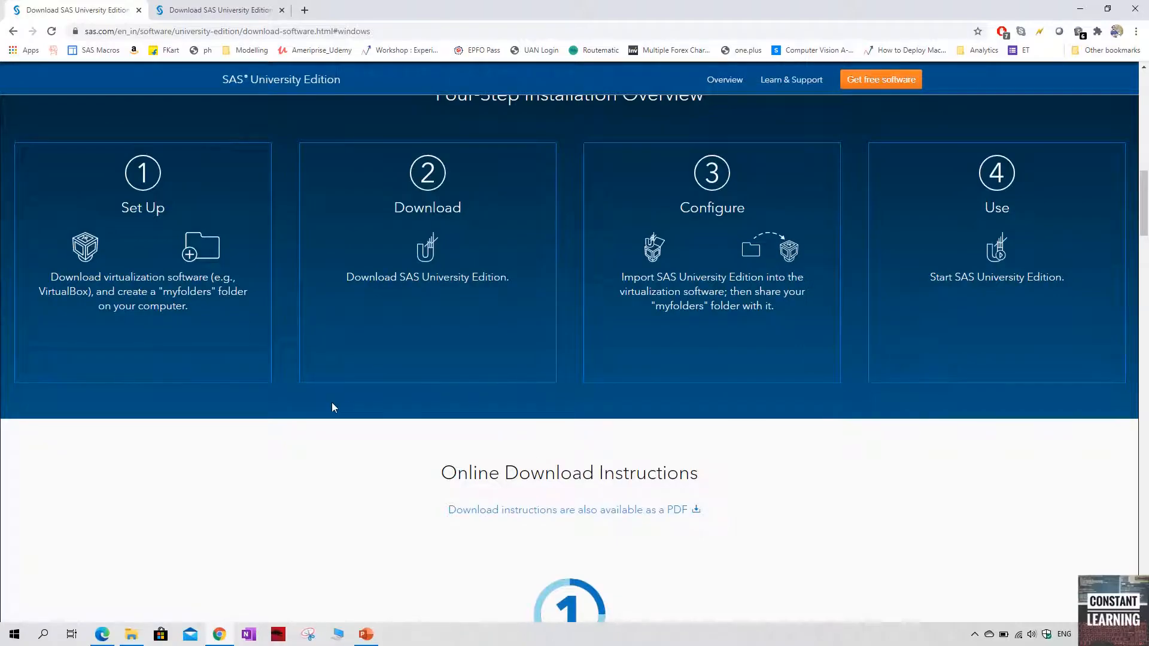
{"action": "left_click", "coordinate": [191, 291]}
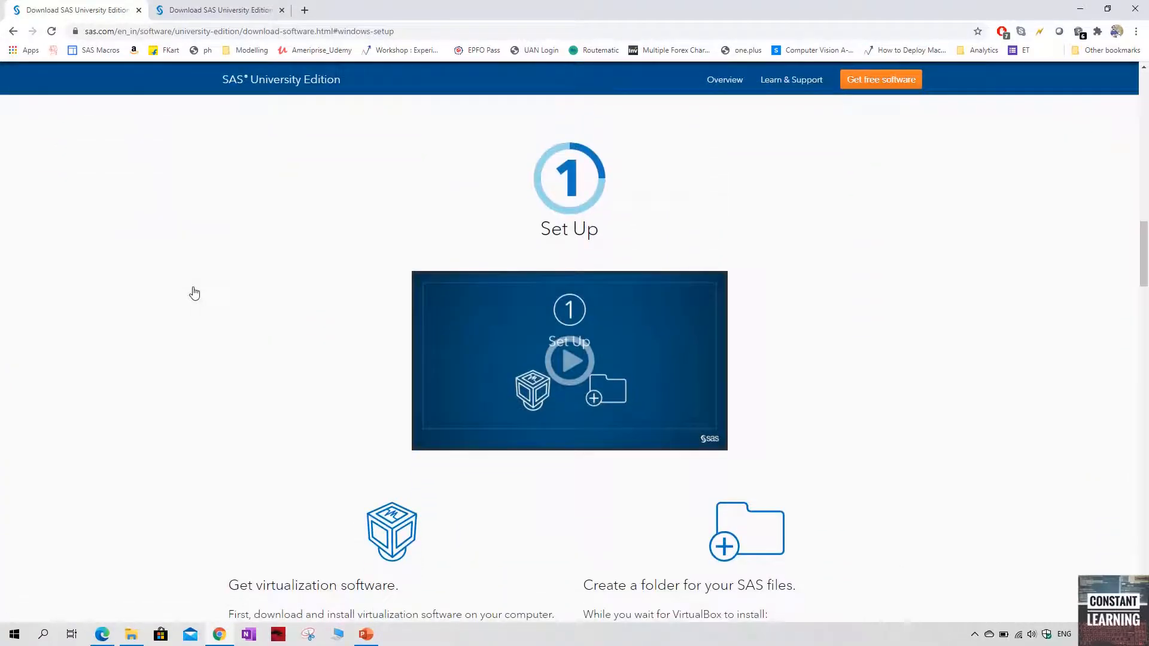
{"action": "scroll", "coordinate": [237, 313], "scroll_direction": "down", "scroll_amount": 2}
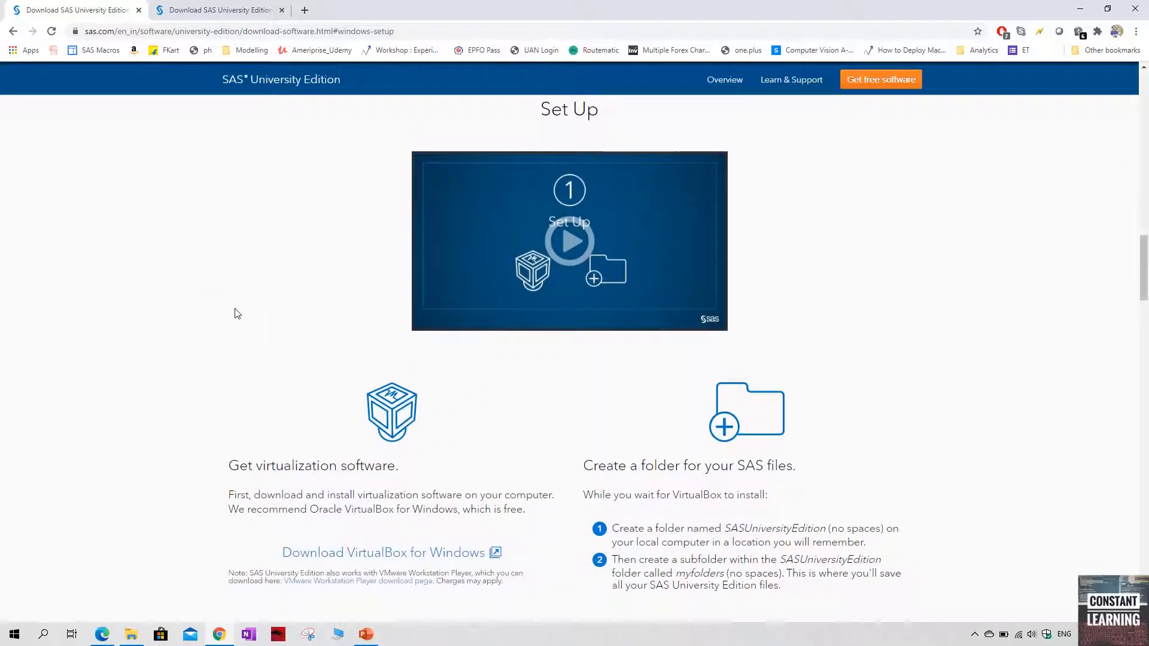
{"action": "scroll", "coordinate": [237, 313], "scroll_direction": "down", "scroll_amount": 2}
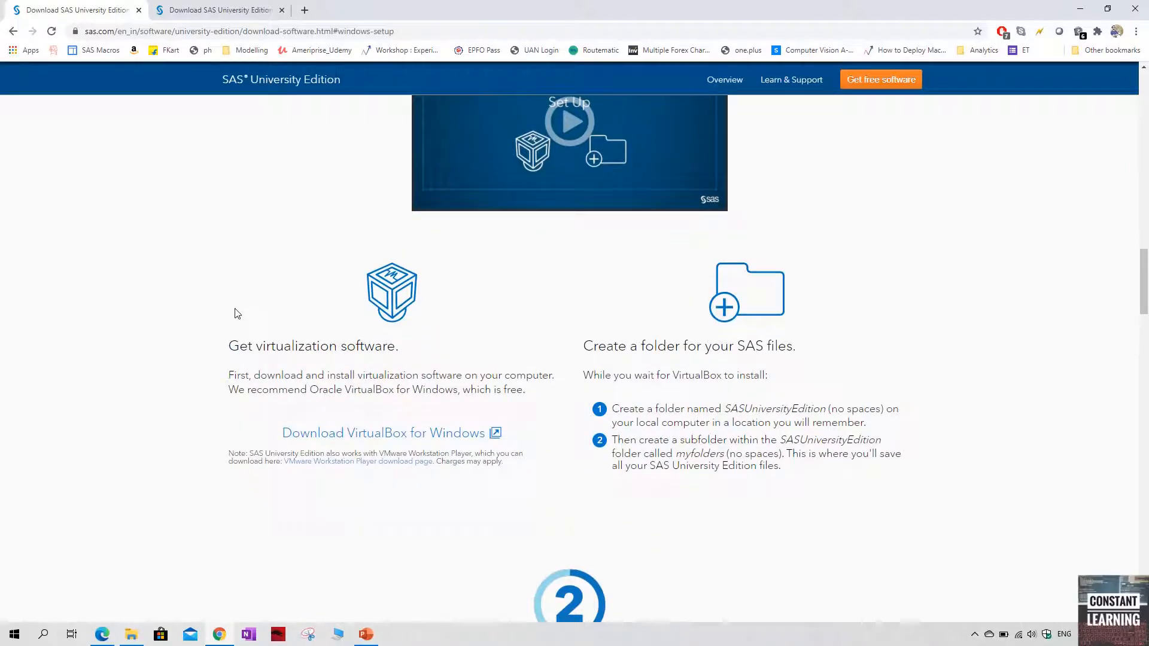
{"action": "left_click", "coordinate": [445, 438]}
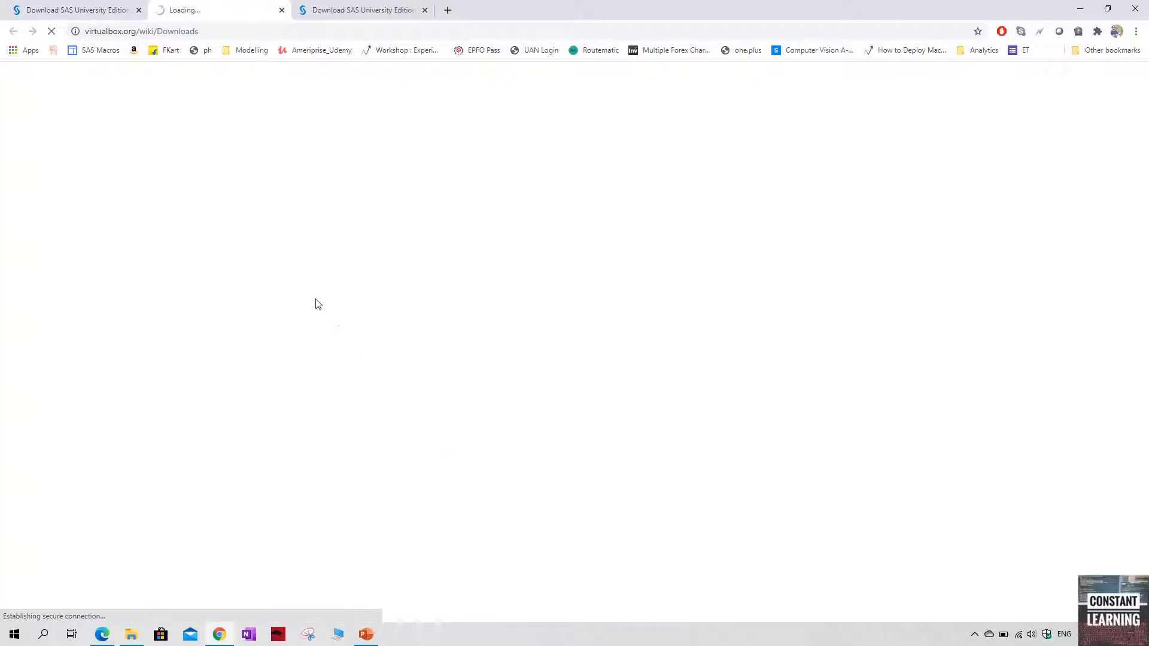
Download the VirtualBox 6.1.12 platform package for Windows hosts
{"action": "left_click", "coordinate": [90, 10]}
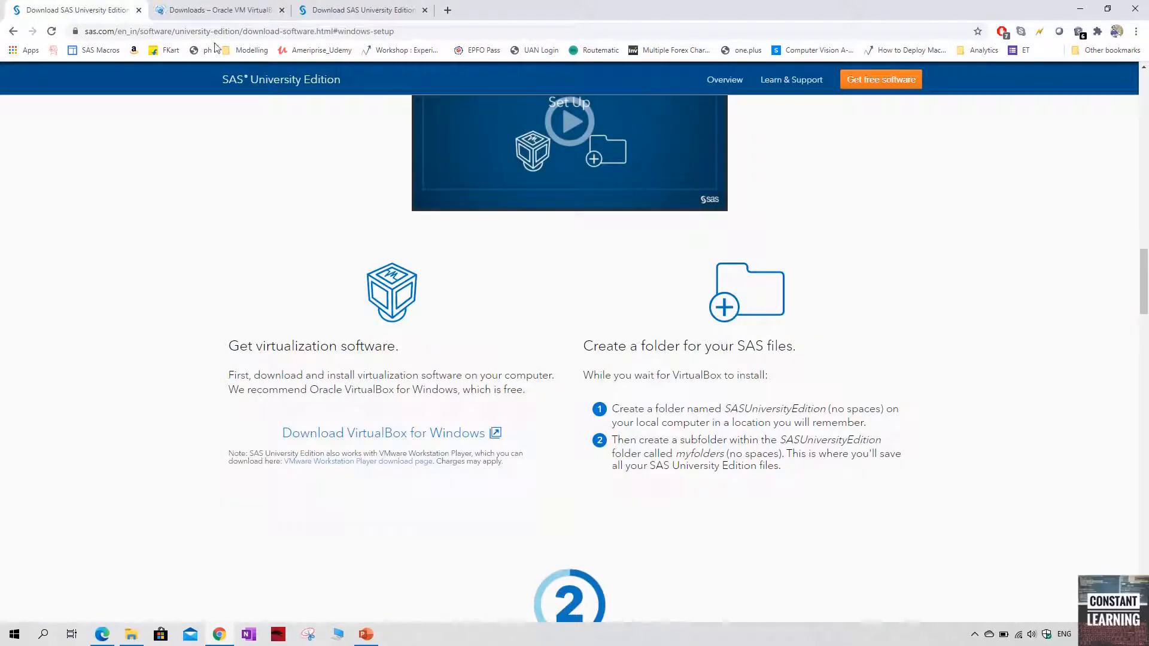
{"action": "left_click", "coordinate": [207, 6]}
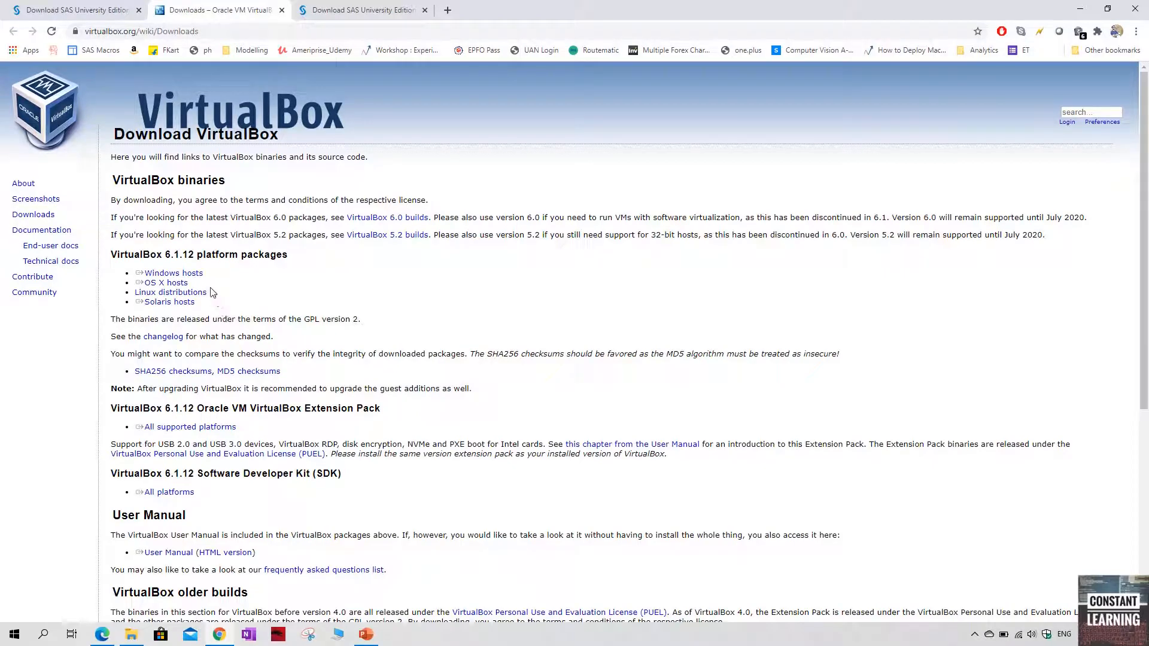
{"action": "left_click", "coordinate": [198, 274]}
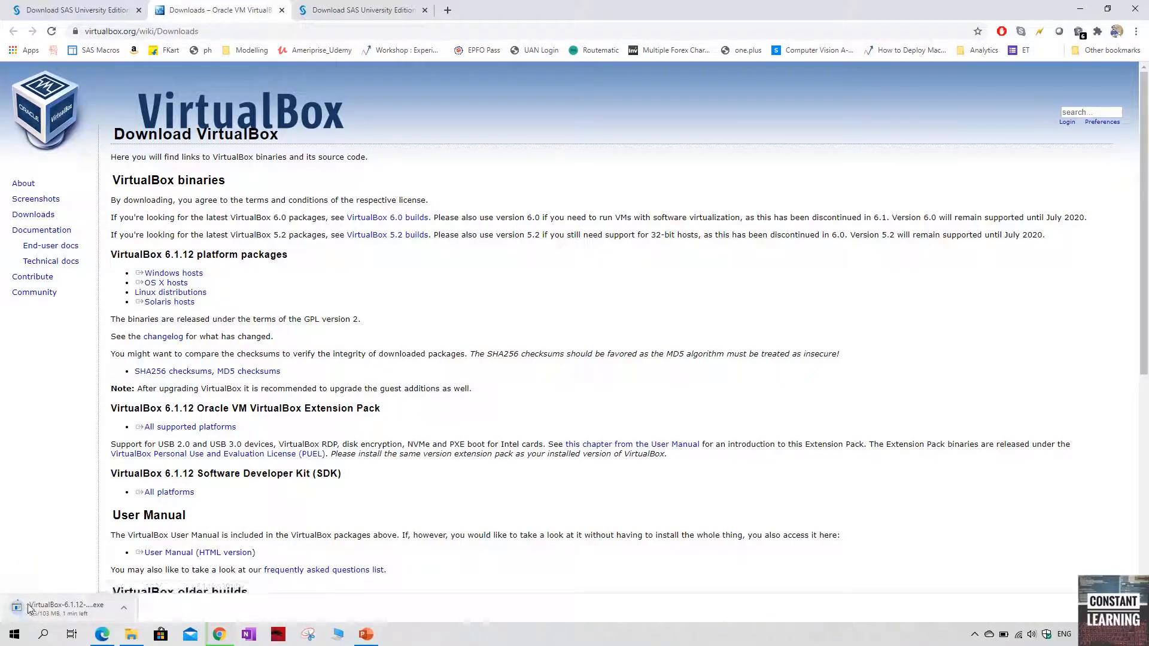
Check the guide's folder instructions, switch to File Explorer and create a new folder in Analytics on the Data (D:) drive
{"action": "left_click", "coordinate": [60, 8]}
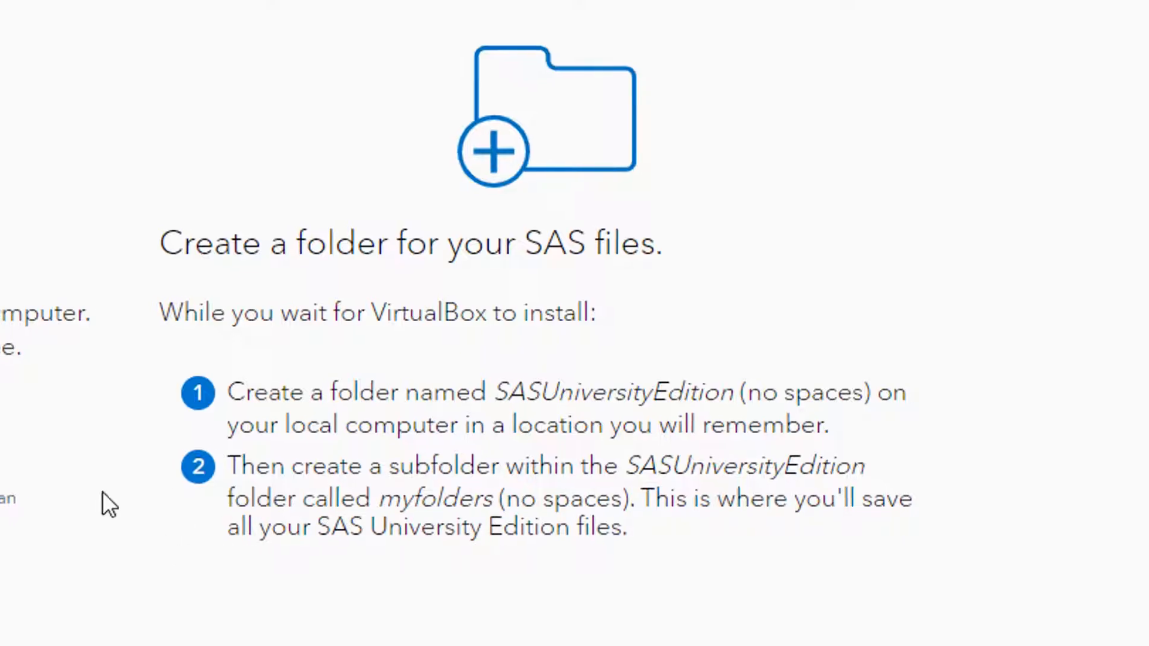
{"action": "left_click", "coordinate": [131, 634]}
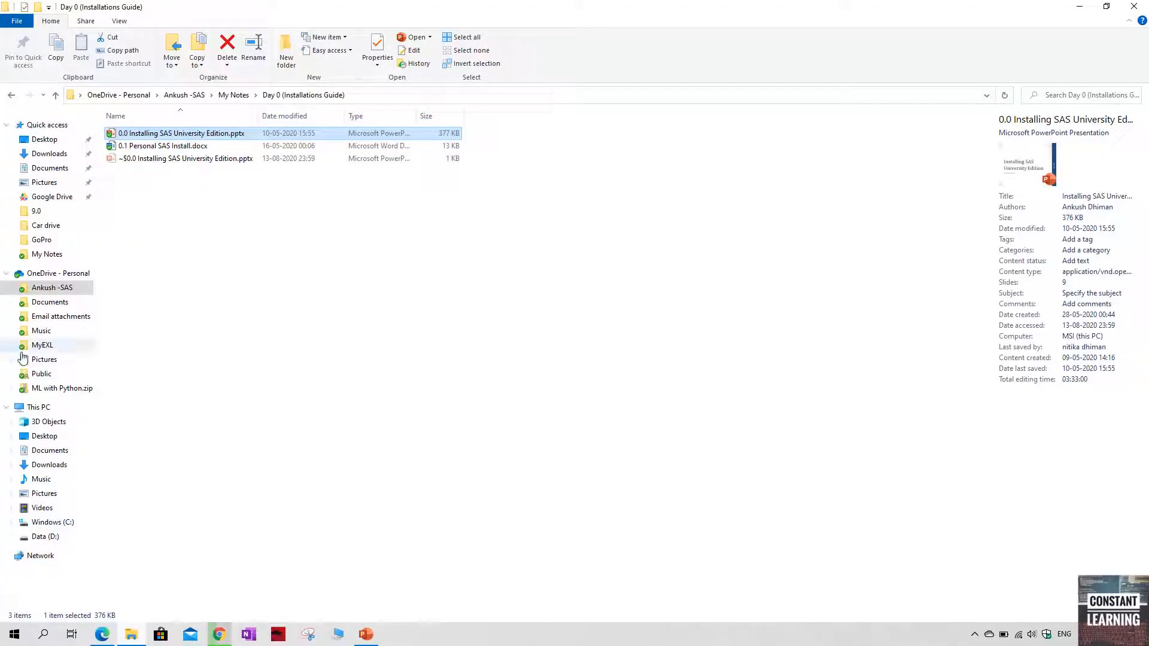
{"action": "left_click", "coordinate": [43, 536]}
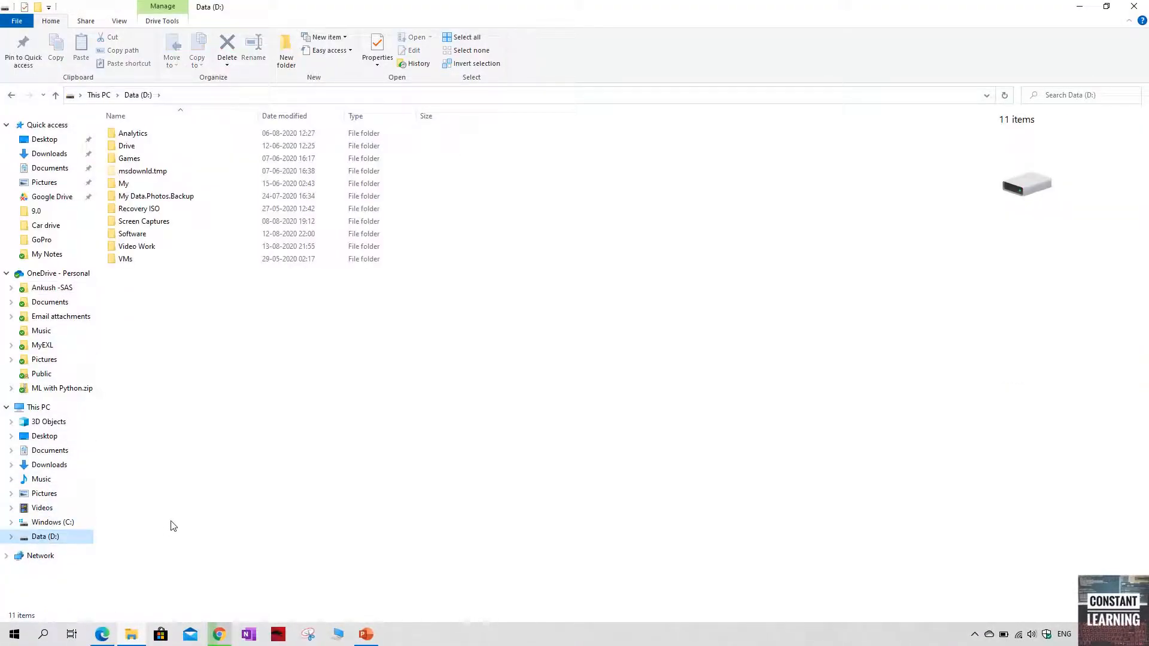
{"action": "left_click", "coordinate": [139, 137]}
{"action": "double_click", "coordinate": [139, 137]}
{"action": "right_click", "coordinate": [213, 333]}
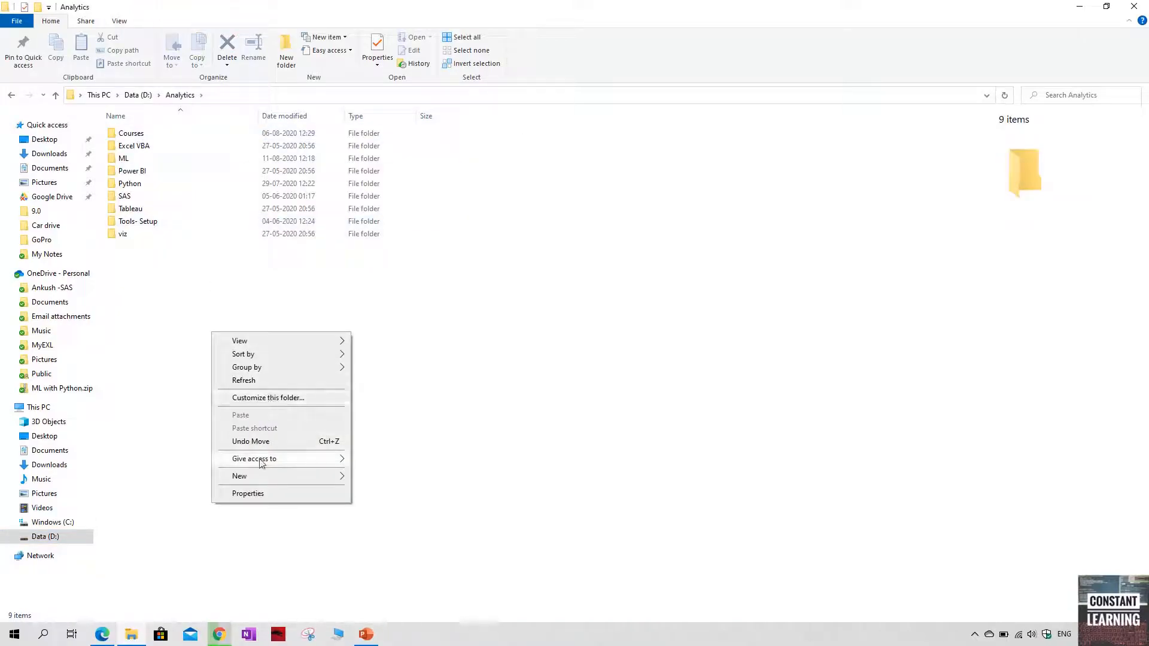
{"action": "mouse_move", "coordinate": [253, 478]}
{"action": "left_click", "coordinate": [397, 312]}
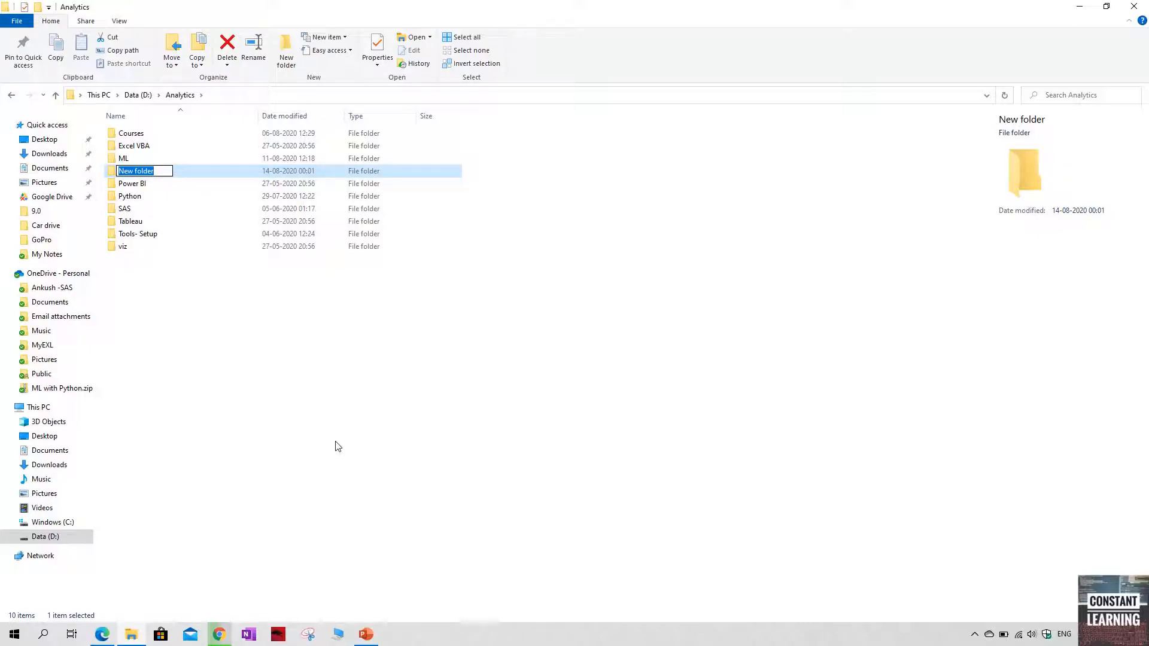
{"action": "type", "text": "SAS Unv"}
{"action": "key", "text": "BackSpace"}
{"action": "key", "text": "BackSpace"}
{"action": "key", "text": "BackSpace"}
{"action": "key", "text": "BackSpace"}
{"action": "key", "text": "BackSpace"}
{"action": "key", "text": "BackSpace"}
{"action": "key", "text": "BackSpace"}
{"action": "key", "text": "BackSpace"}
{"action": "key", "text": "BackSpace"}
{"action": "key", "text": "BackSpace"}
{"action": "key", "text": "Escape"}
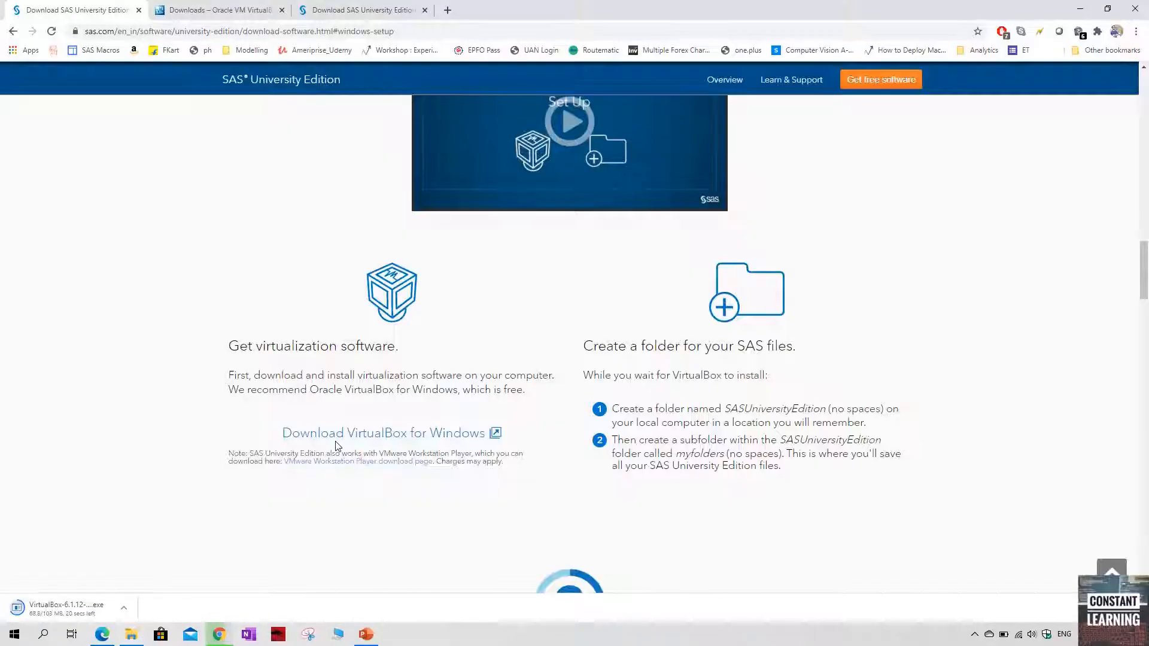
Copy the folder name SASUniversityEdition from the SAS guide in Chrome and rename the new folder in File Explorer with it
{"action": "key", "text": "alt+Tab"}
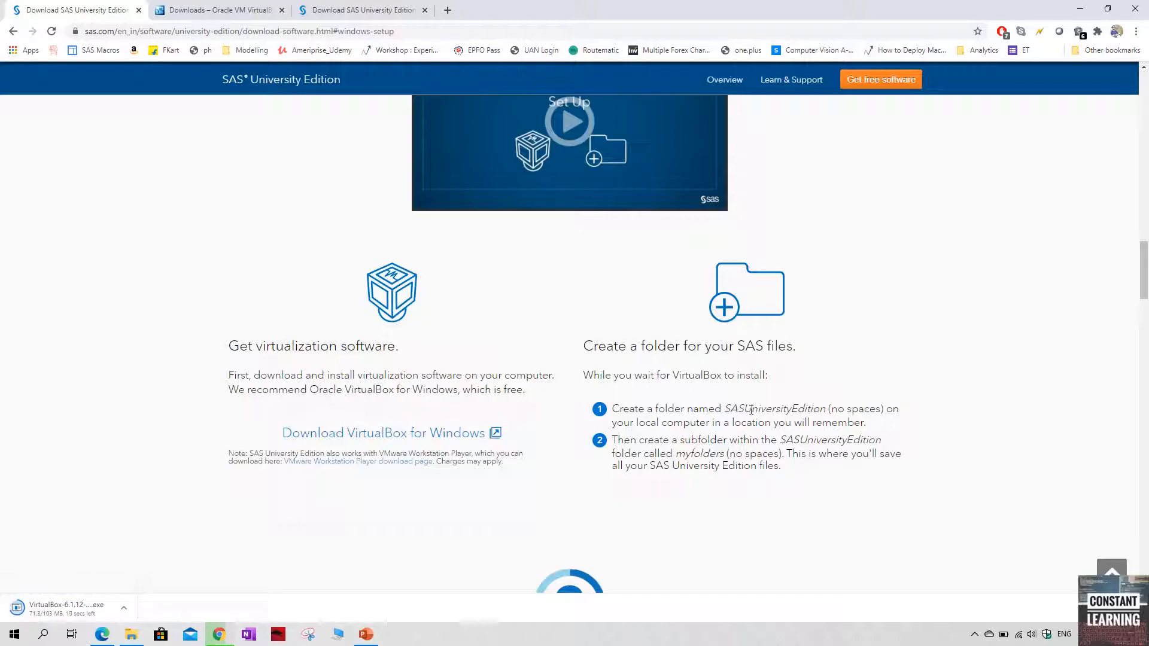
{"action": "left_click_drag", "start_coordinate": [727, 407], "coordinate": [827, 408]}
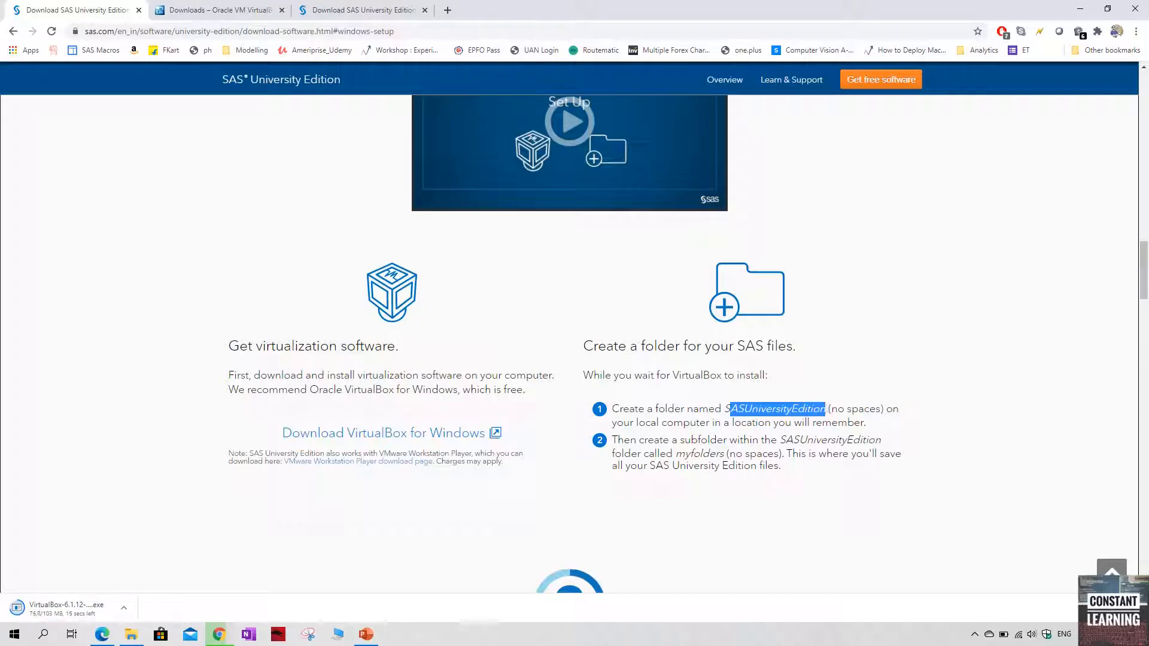
{"action": "double_click", "coordinate": [747, 409]}
{"action": "key", "text": "ctrl+c"}
{"action": "key", "text": "alt+Tab"}
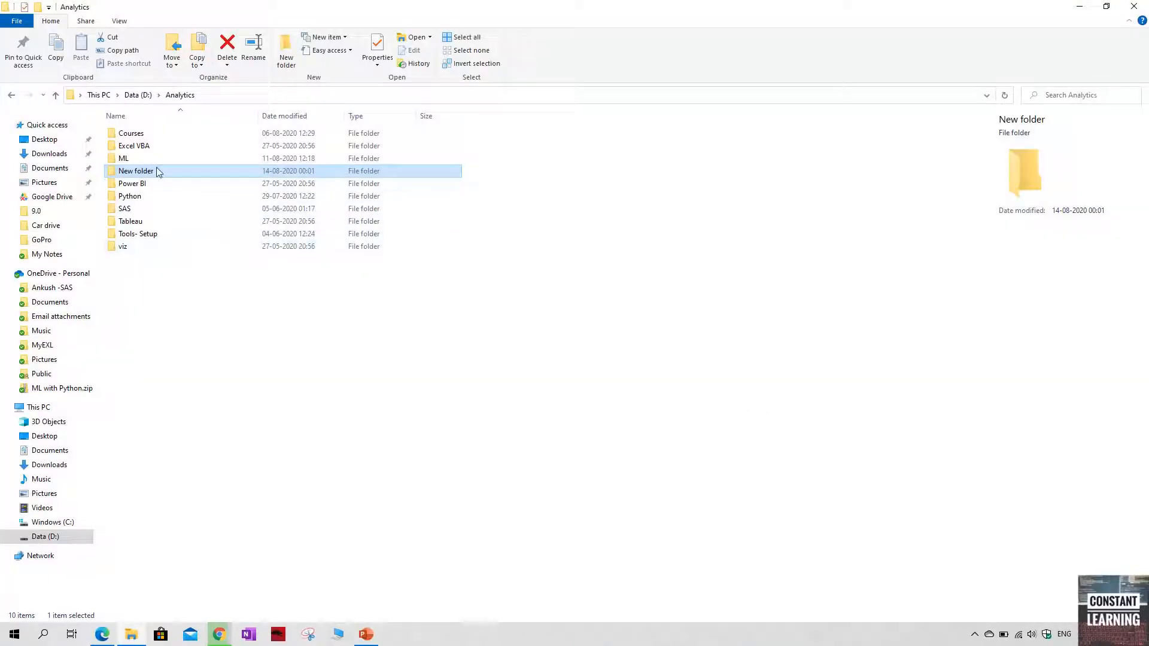
{"action": "key", "text": "F2"}
{"action": "key", "text": "ctrl+v"}
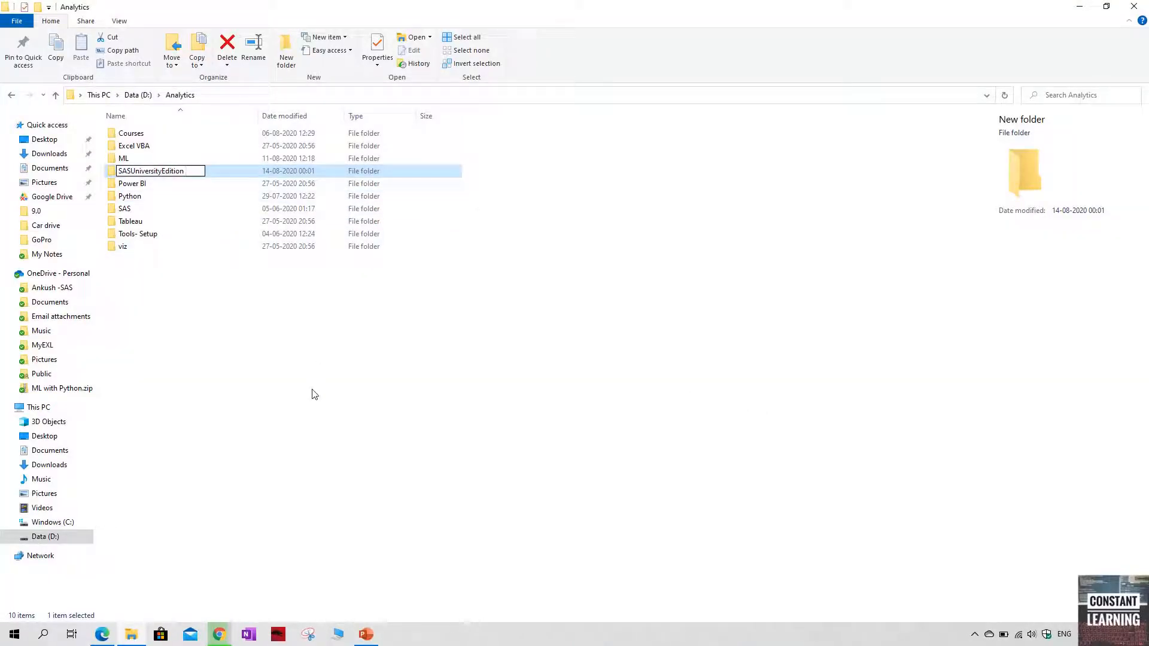
{"action": "key", "text": "Return"}
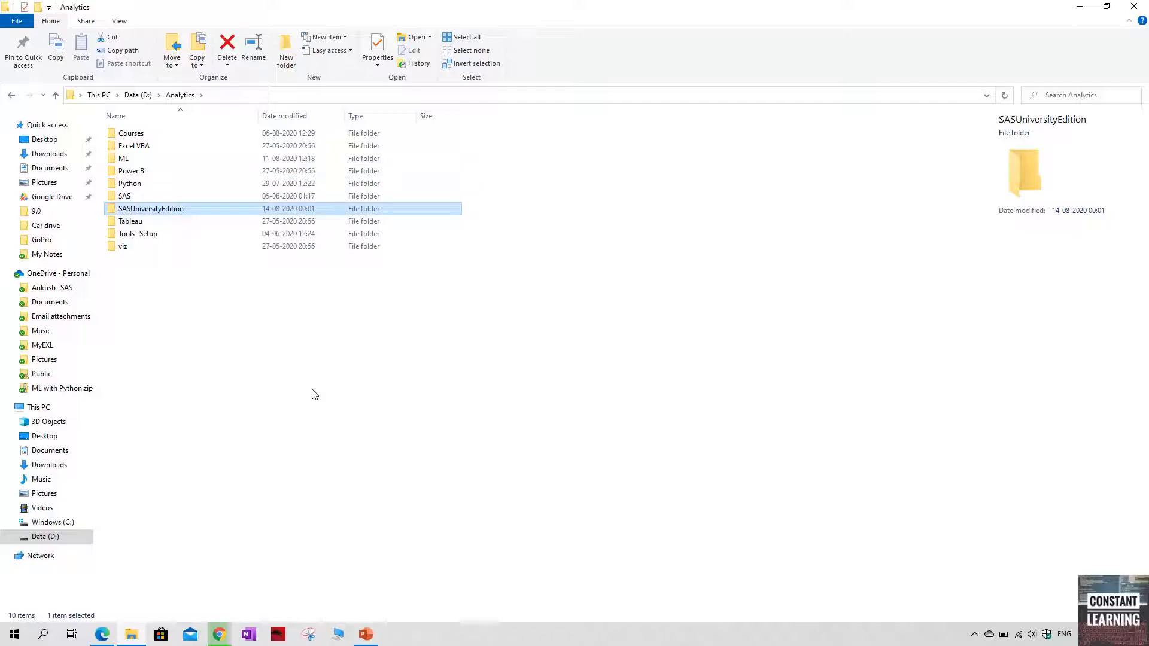
Copy the name myfolders from the SAS guide and create a subfolder with that name inside SASUniversityEdition
{"action": "key", "text": "alt+Tab"}
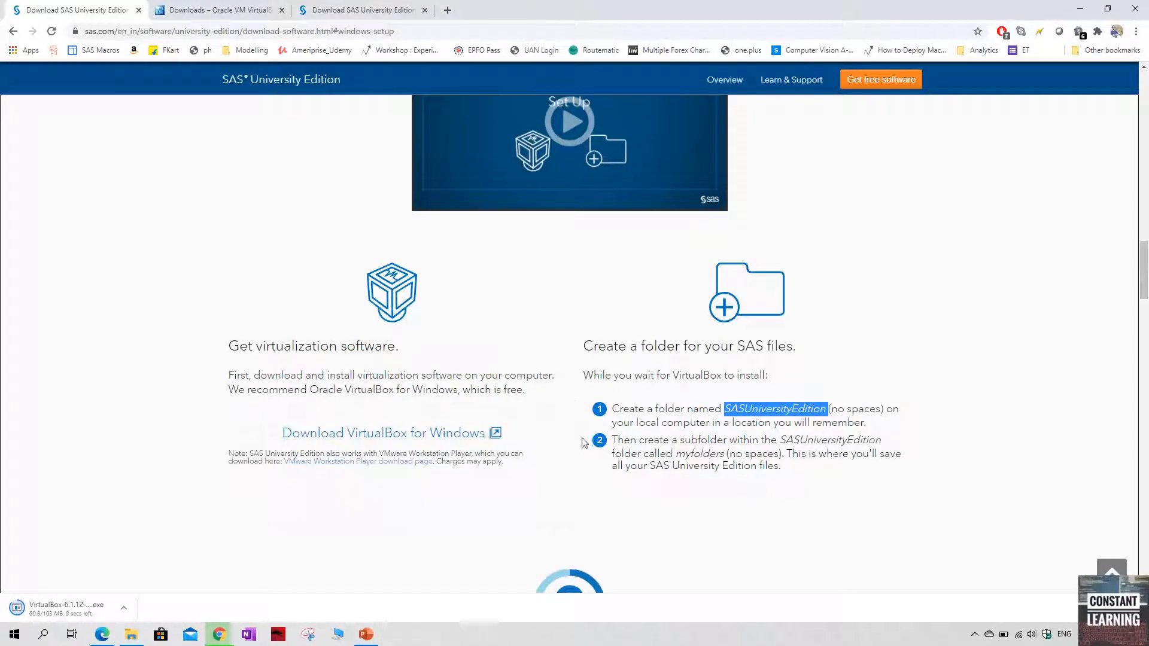
{"action": "double_click", "coordinate": [696, 454]}
{"action": "key", "text": "ctrl+c"}
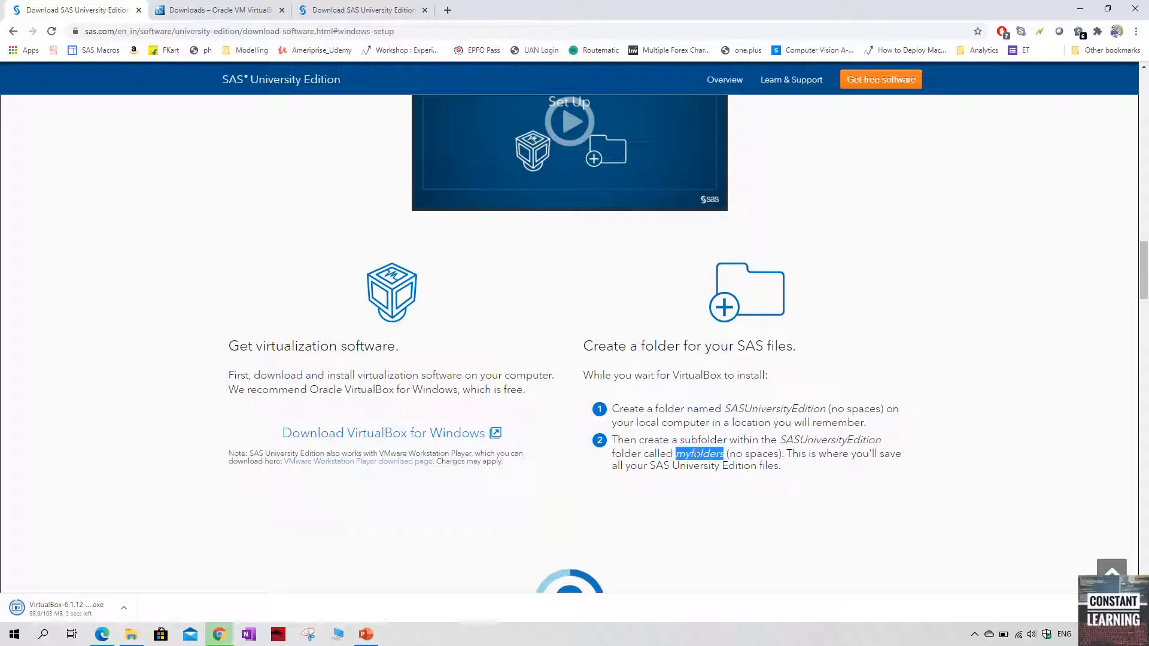
{"action": "key", "text": "alt+Tab"}
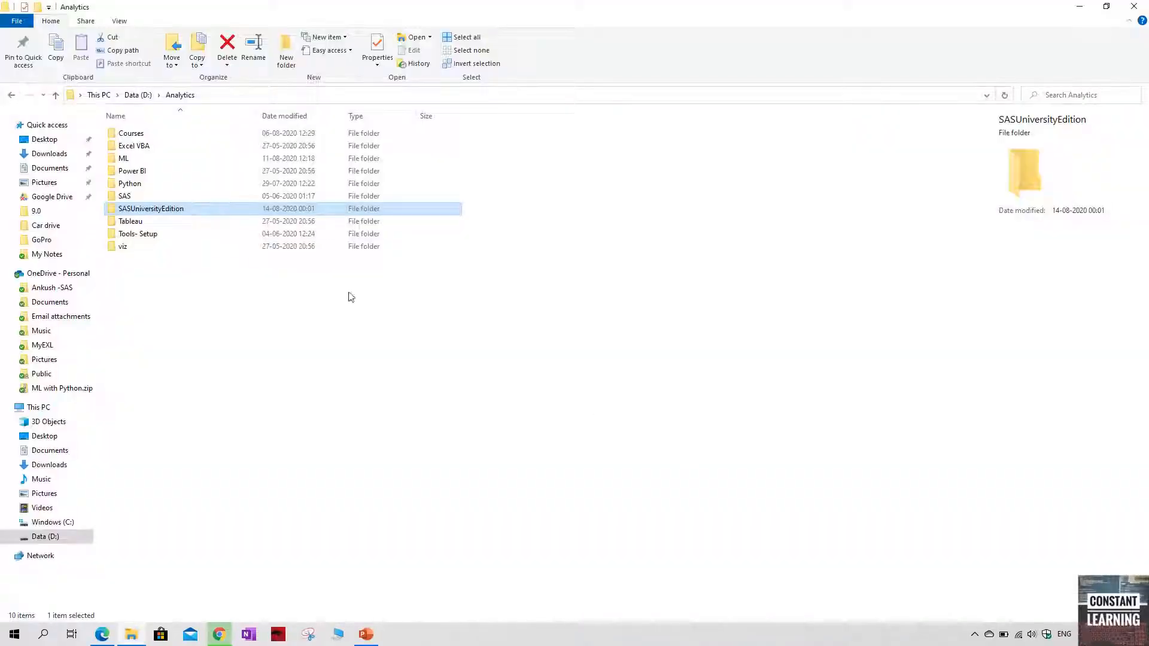
{"action": "double_click", "coordinate": [178, 210]}
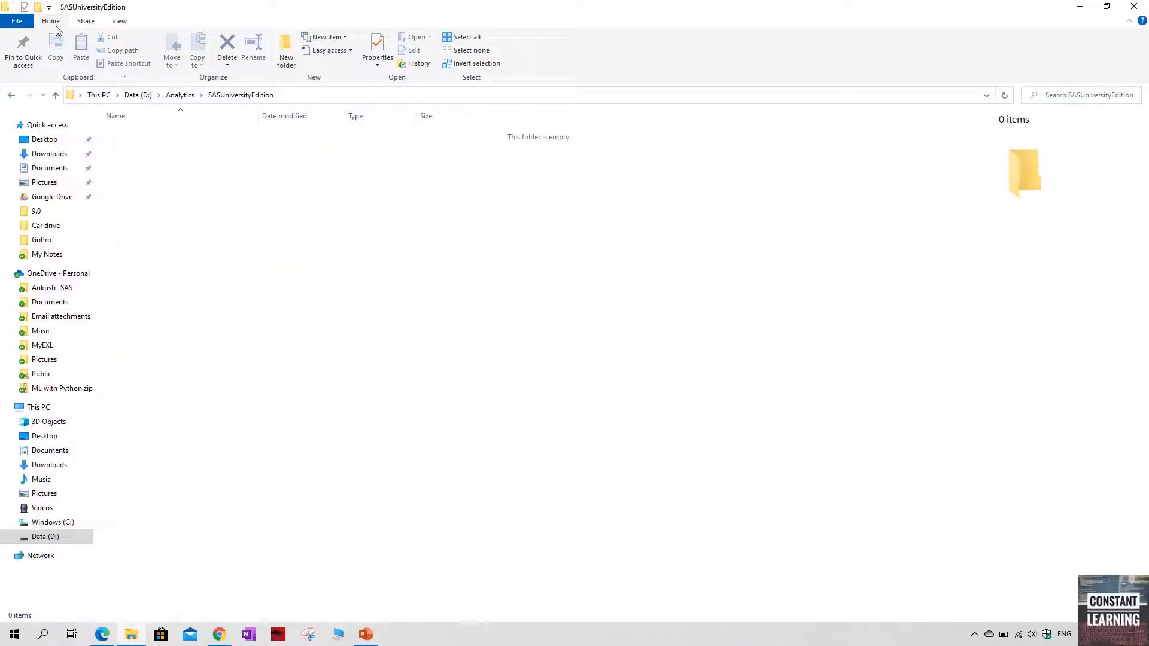
{"action": "left_click", "coordinate": [40, 7]}
{"action": "key", "text": "ctrl+v"}
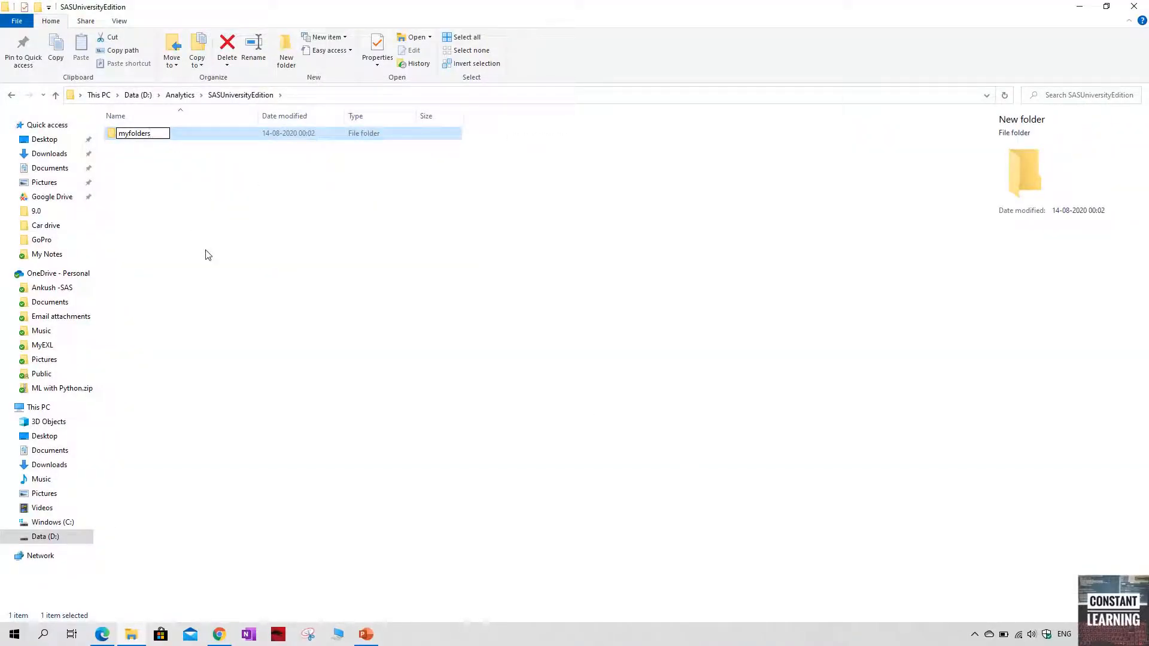
{"action": "key", "text": "Return"}
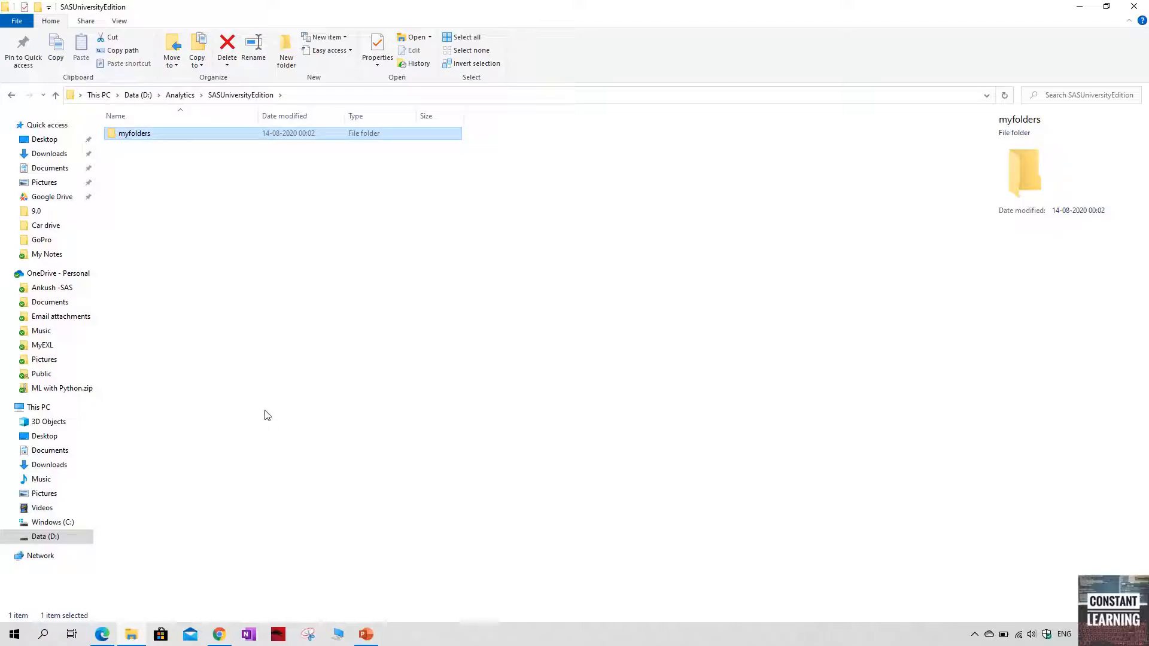
Switch to the SAS guide in Chrome and open the Get SAS University Edition link from its Download section
{"action": "left_click", "coordinate": [218, 635]}
{"action": "scroll", "coordinate": [558, 442], "scroll_direction": "down", "scroll_amount": 5}
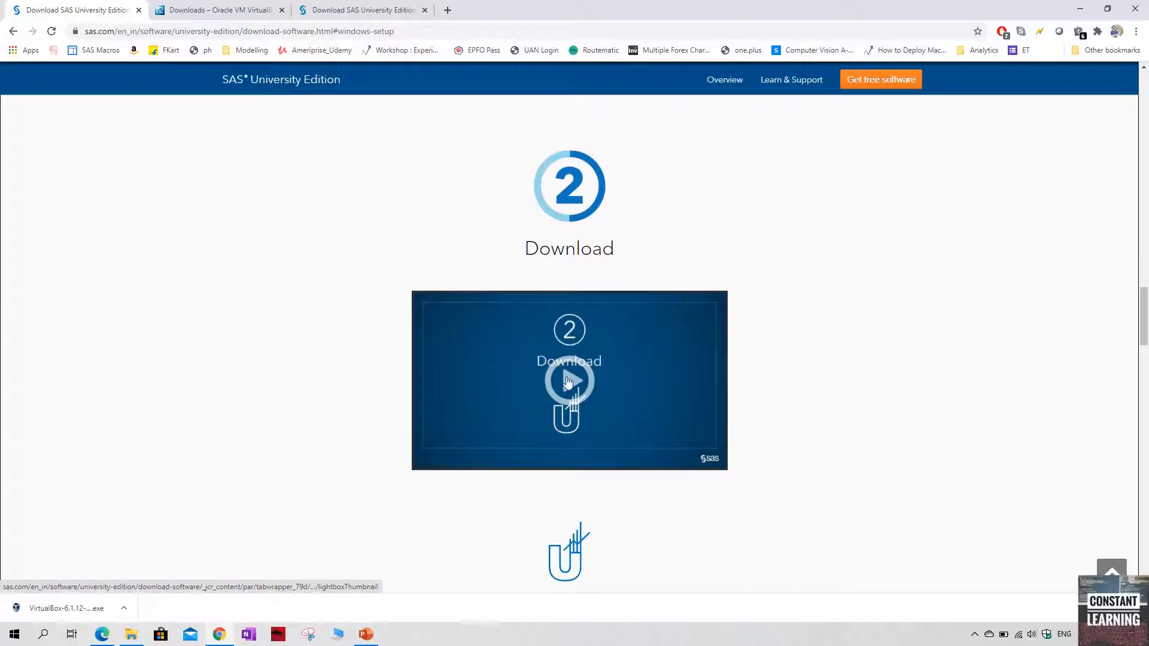
{"action": "scroll", "coordinate": [566, 422], "scroll_direction": "down", "scroll_amount": 2}
{"action": "scroll", "coordinate": [566, 422], "scroll_direction": "down", "scroll_amount": 5}
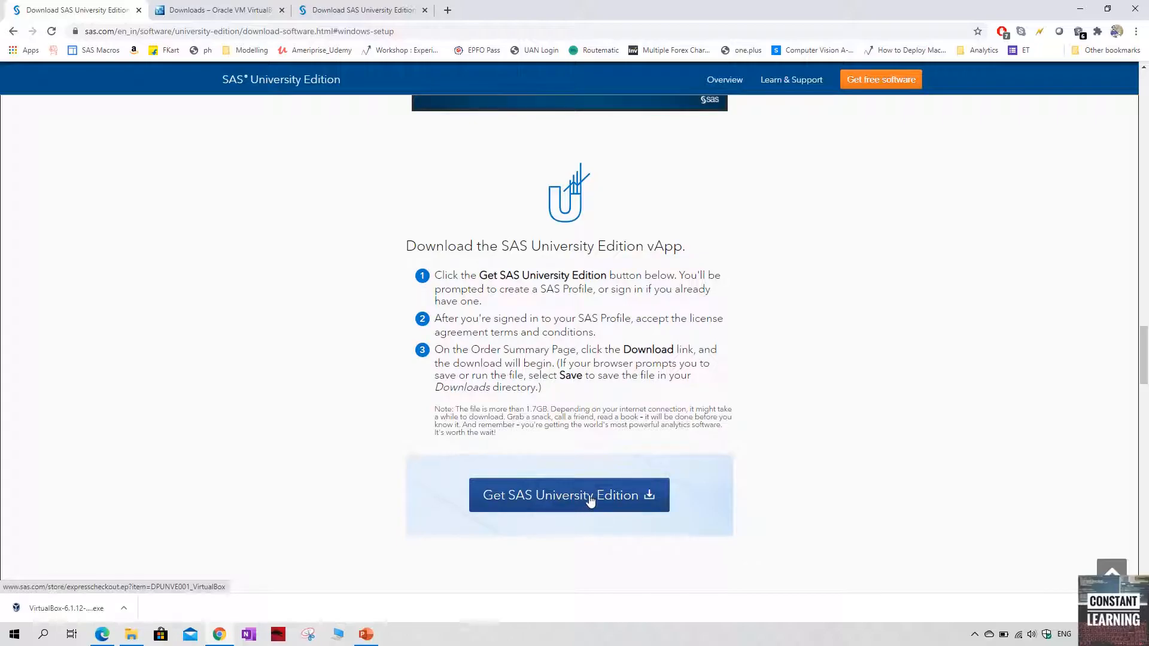
{"action": "scroll", "coordinate": [590, 501], "scroll_direction": "down", "scroll_amount": 1}
{"action": "left_click", "coordinate": [593, 447]}
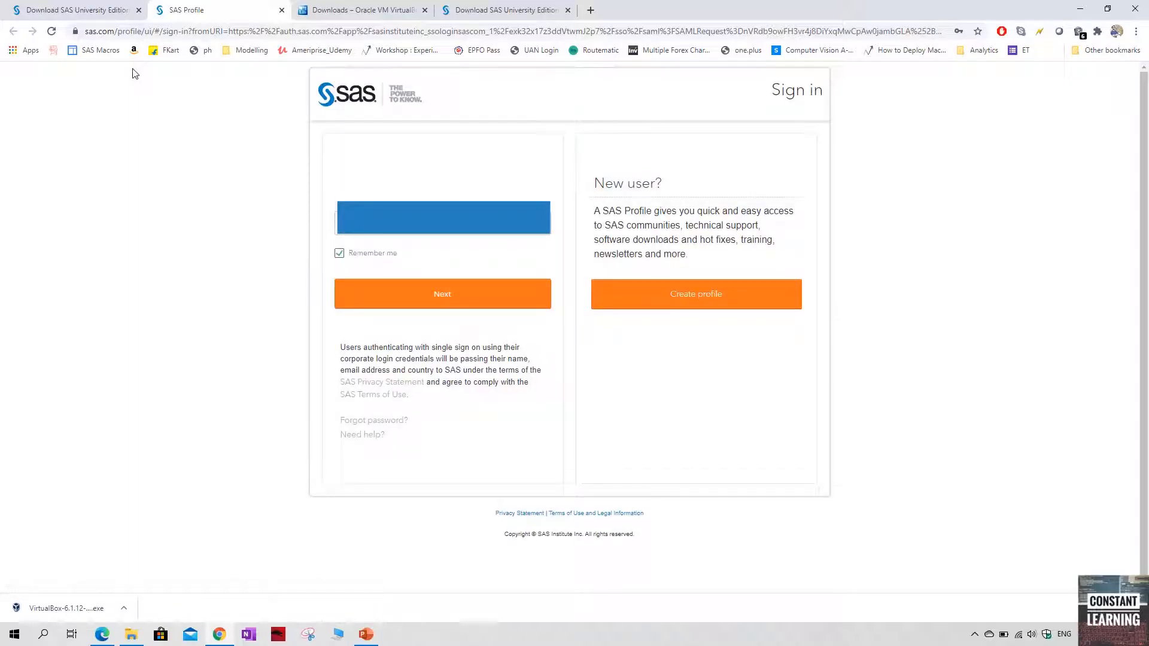
Sign in to the SAS profile with the account e-mail and password and download the SAS University Edition vApp for VirtualBox
{"action": "left_click", "coordinate": [426, 300]}
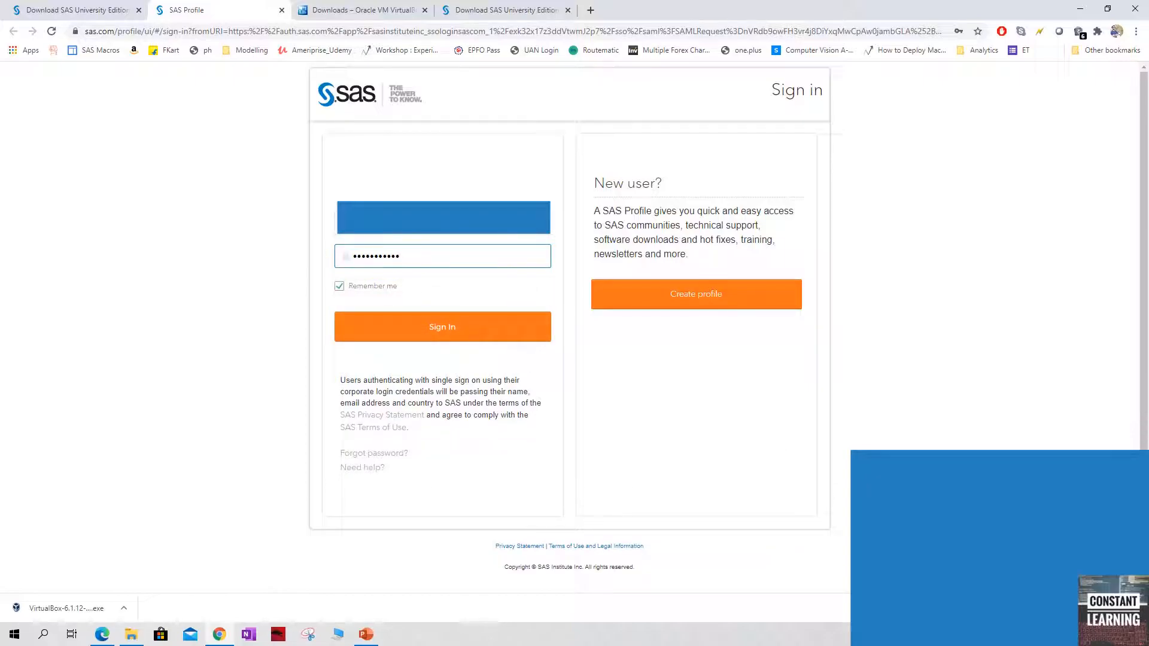
{"action": "left_click", "coordinate": [405, 328]}
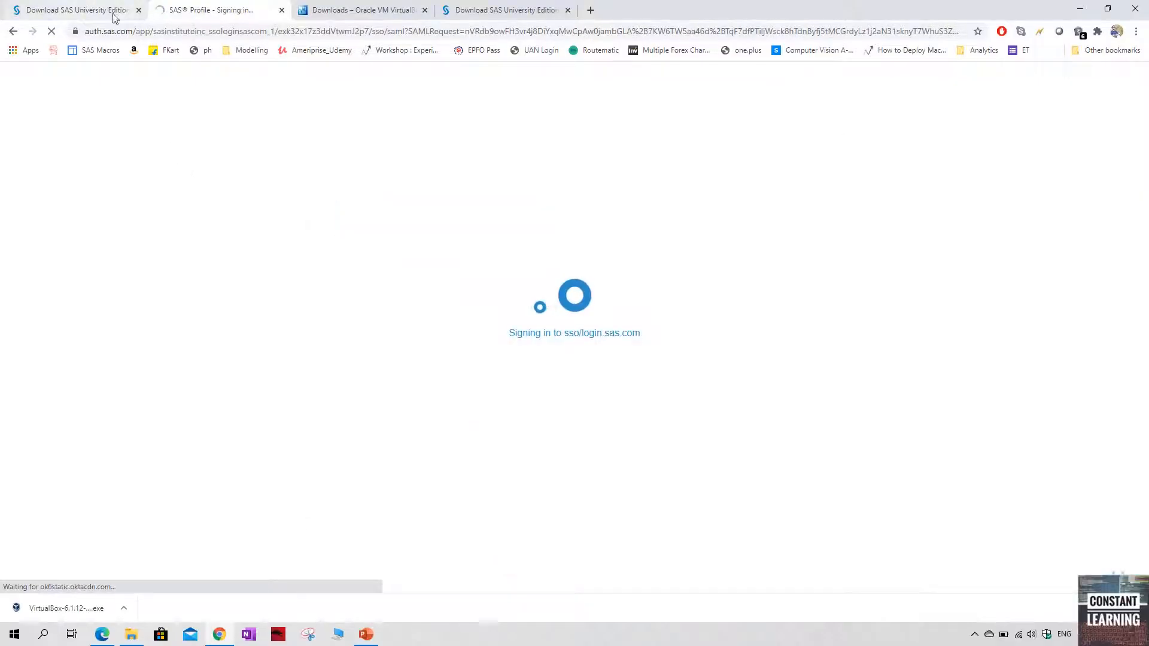
{"action": "left_click", "coordinate": [79, 5]}
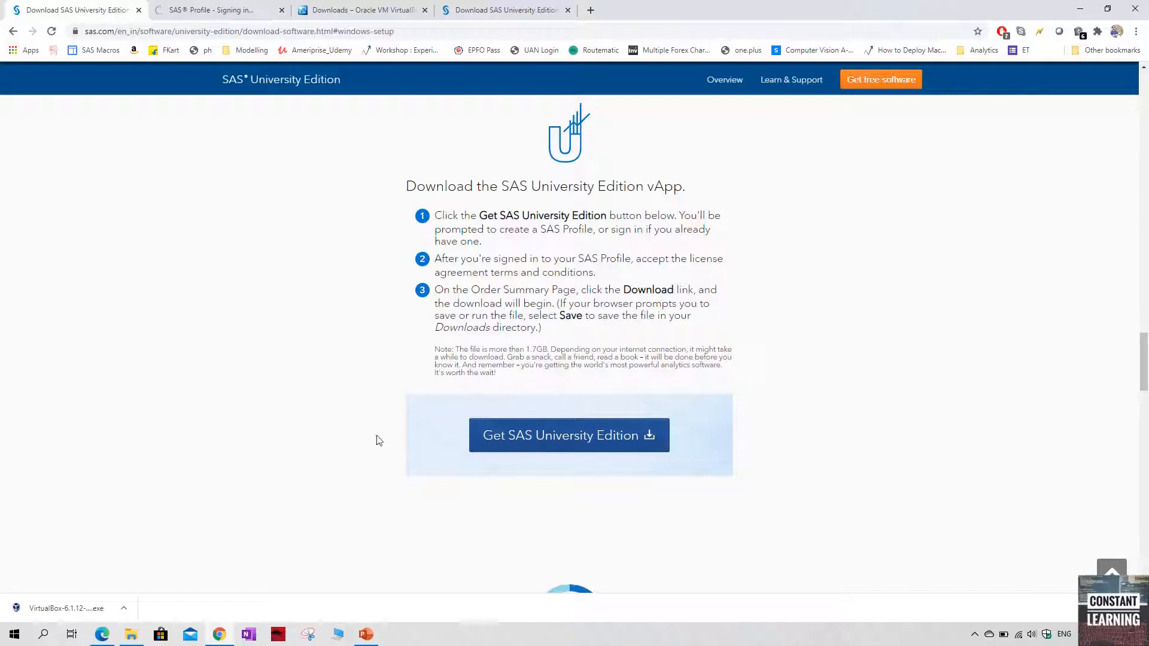
{"action": "scroll", "coordinate": [441, 441], "scroll_direction": "down", "scroll_amount": 2}
{"action": "scroll", "coordinate": [441, 432], "scroll_direction": "up", "scroll_amount": 1}
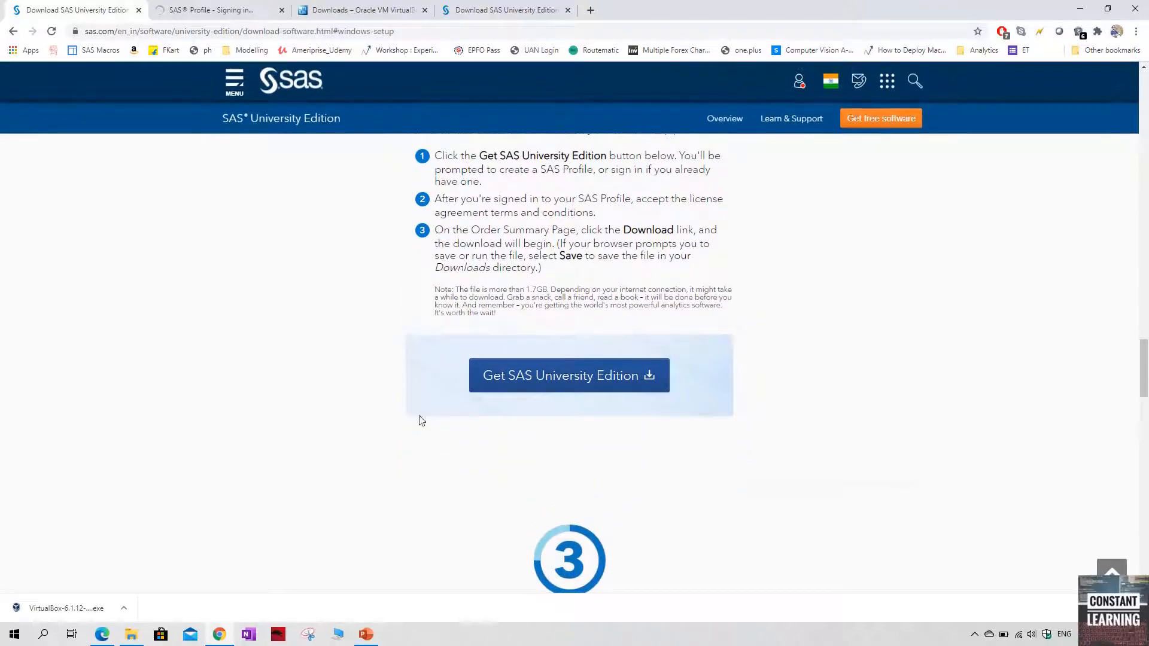
{"action": "left_click", "coordinate": [198, 9]}
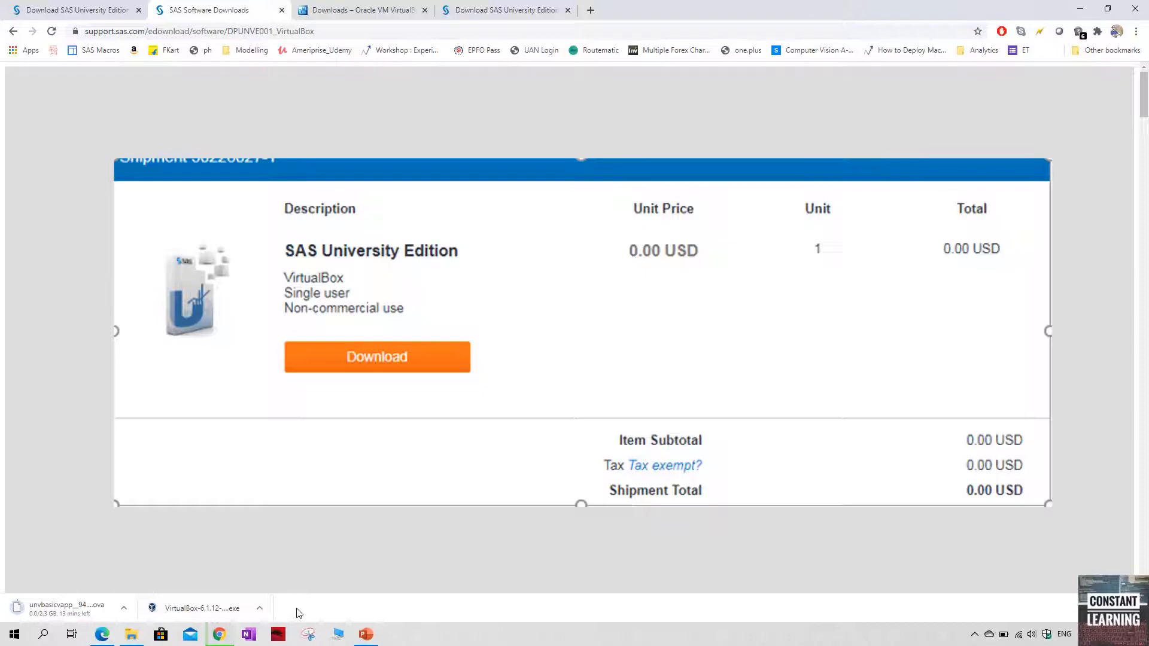
Run the downloaded VirtualBox 6.1.12 installer with its default options and start VirtualBox after installation
{"action": "left_click", "coordinate": [203, 608]}
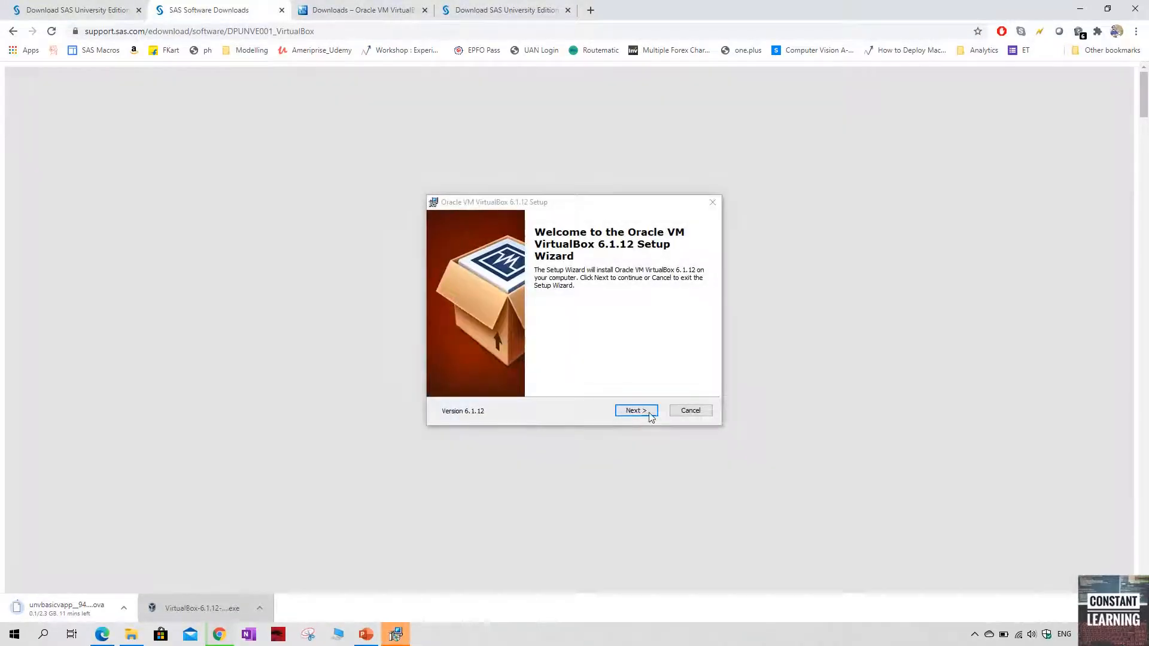
{"action": "left_click", "coordinate": [636, 415]}
{"action": "left_click", "coordinate": [636, 416]}
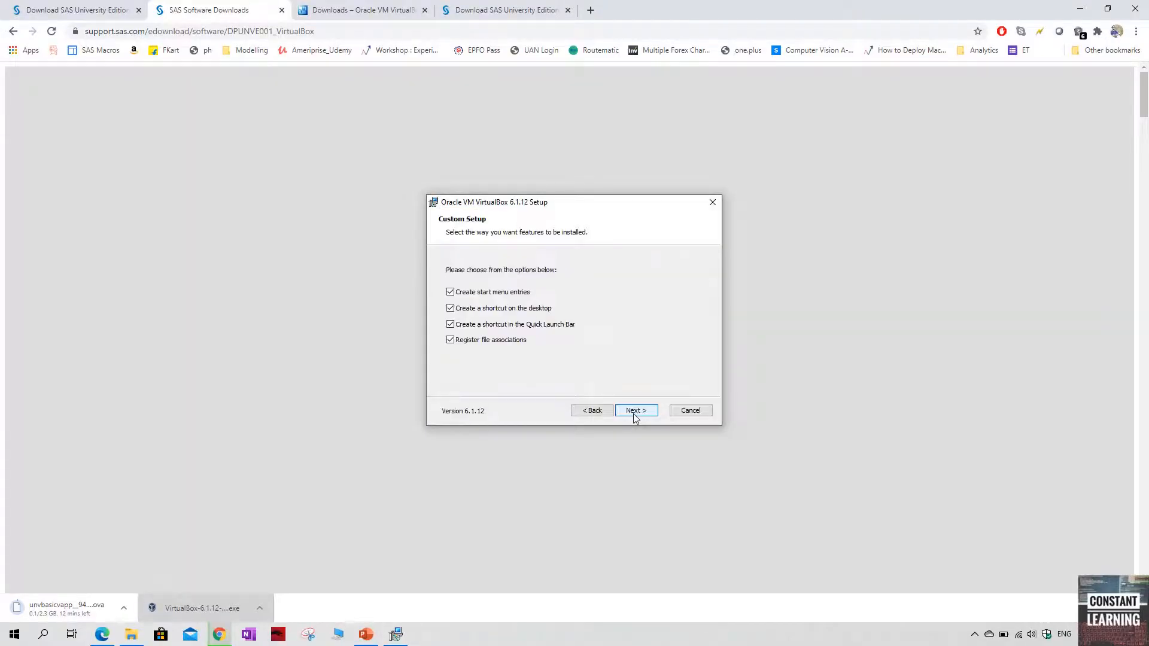
{"action": "left_click", "coordinate": [635, 415]}
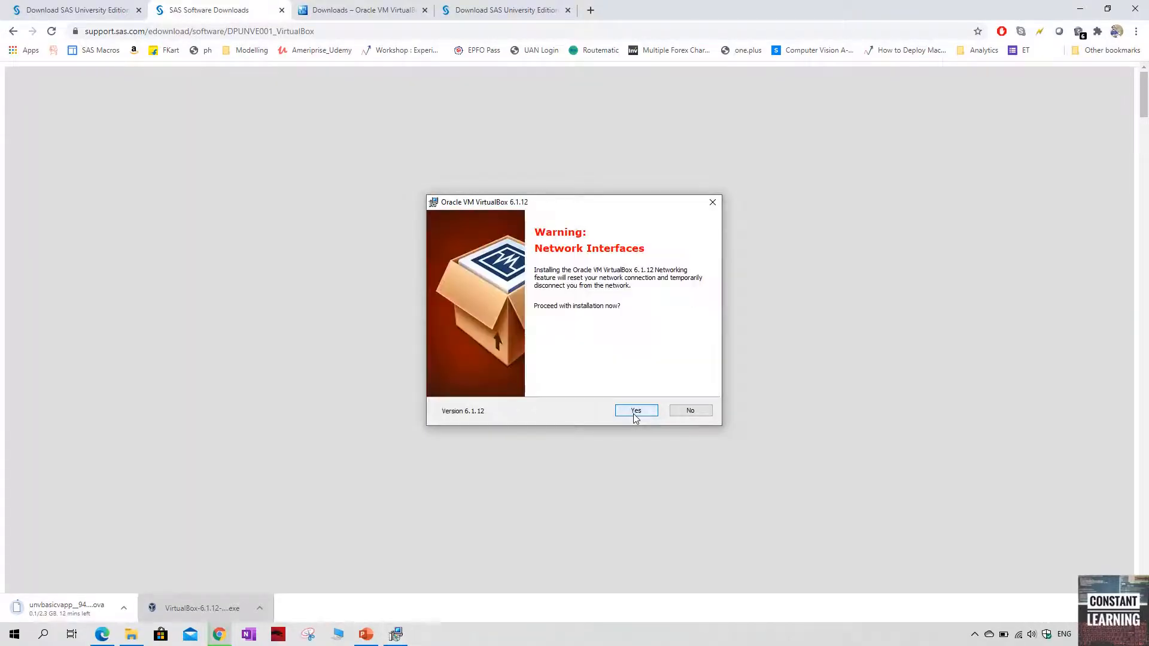
{"action": "left_click", "coordinate": [636, 415]}
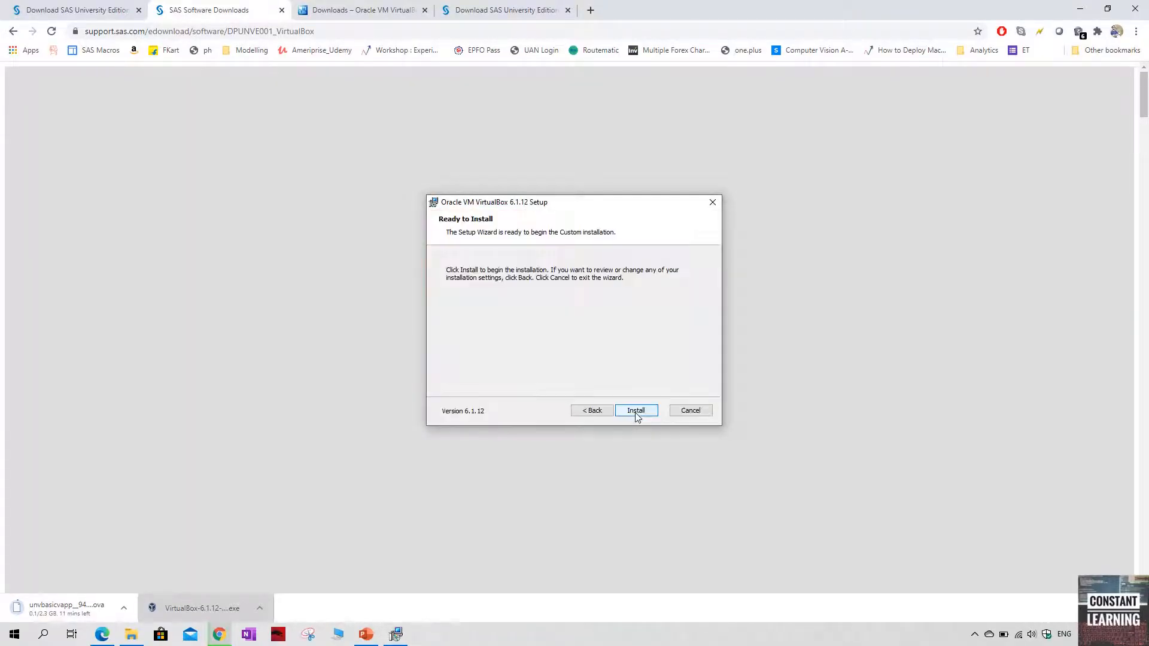
{"action": "left_click", "coordinate": [636, 413]}
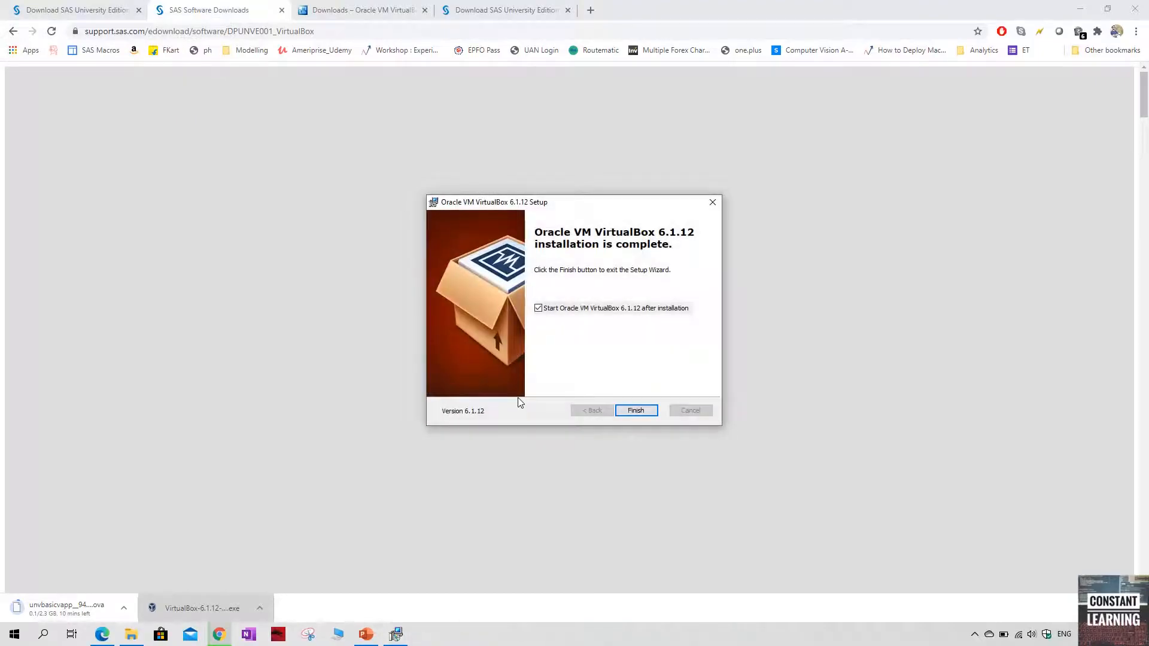
{"action": "left_click", "coordinate": [645, 411]}
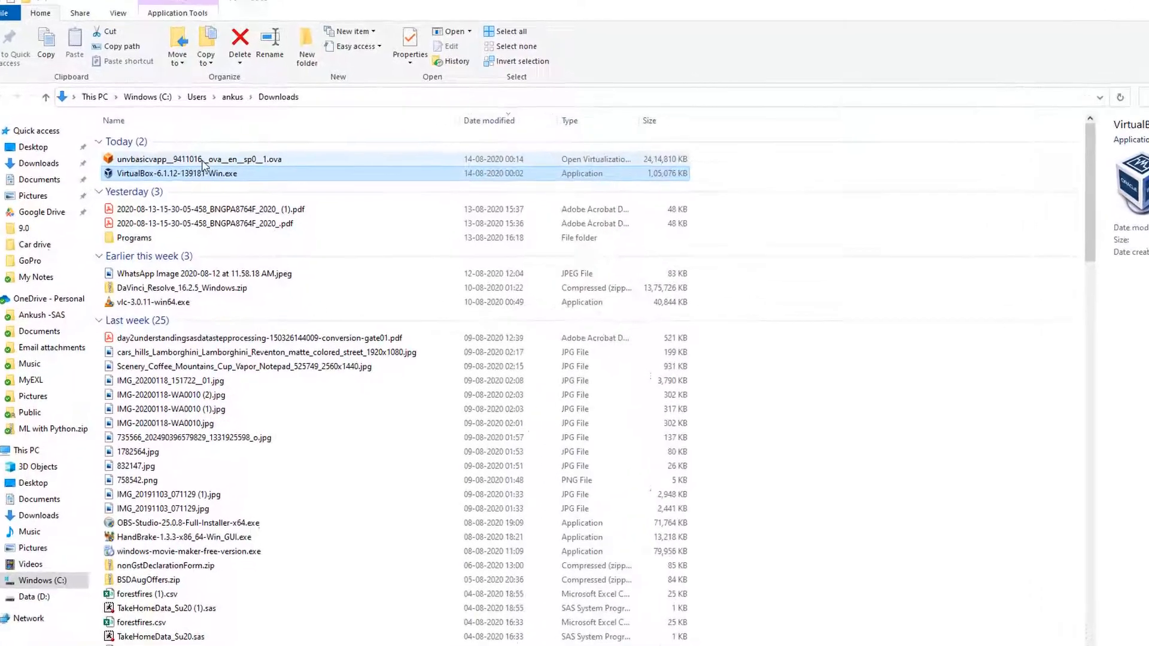
Cut unvbasicvapp__9411016__ova__en__sp0__1.ova in Downloads and create a folder named SAS univ Edition Image on the Data (D:) drive
{"action": "left_click", "coordinate": [189, 153]}
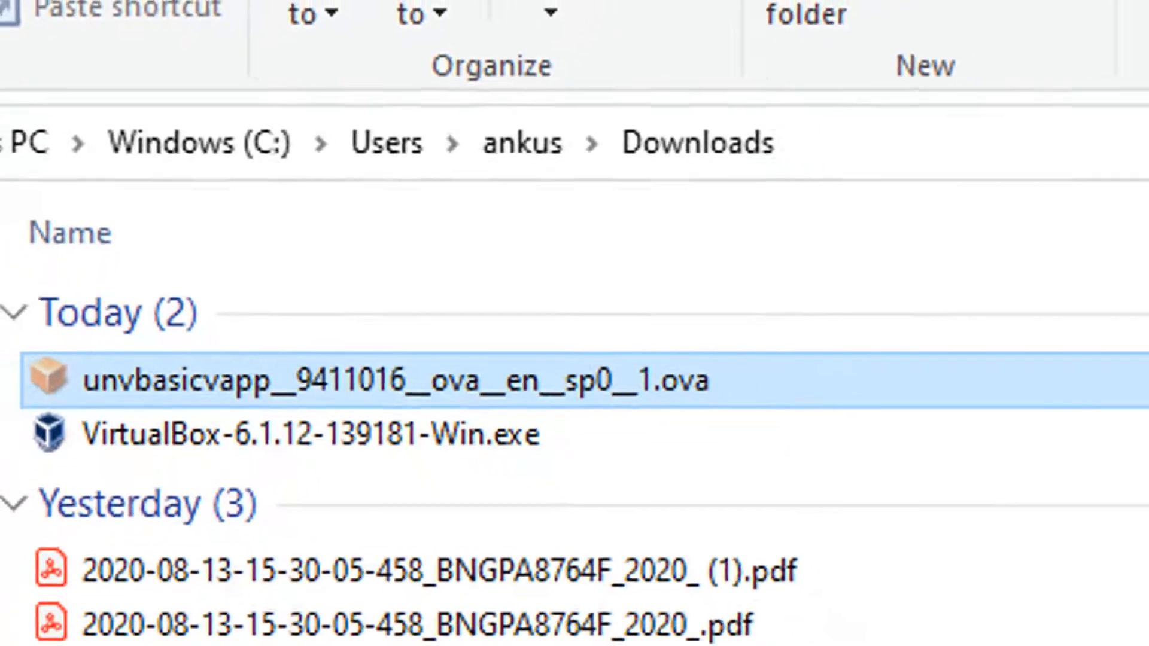
{"action": "left_click", "coordinate": [45, 536]}
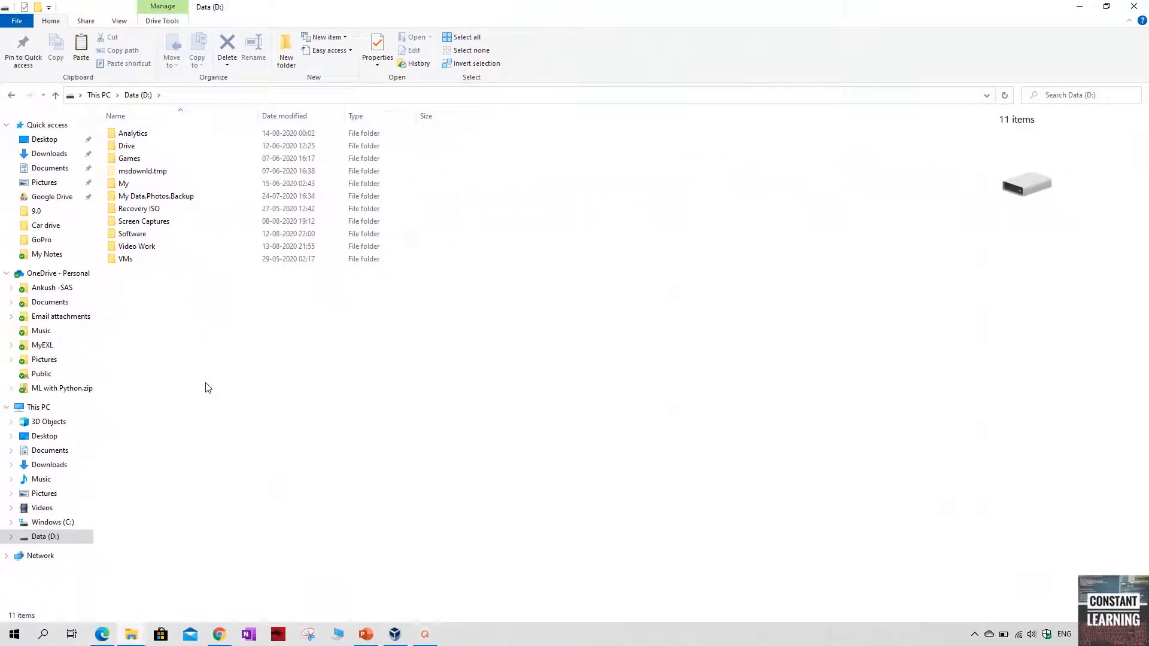
{"action": "key", "text": "ctrl+shift+n"}
{"action": "type", "text": "SAS univ Edition Image"}
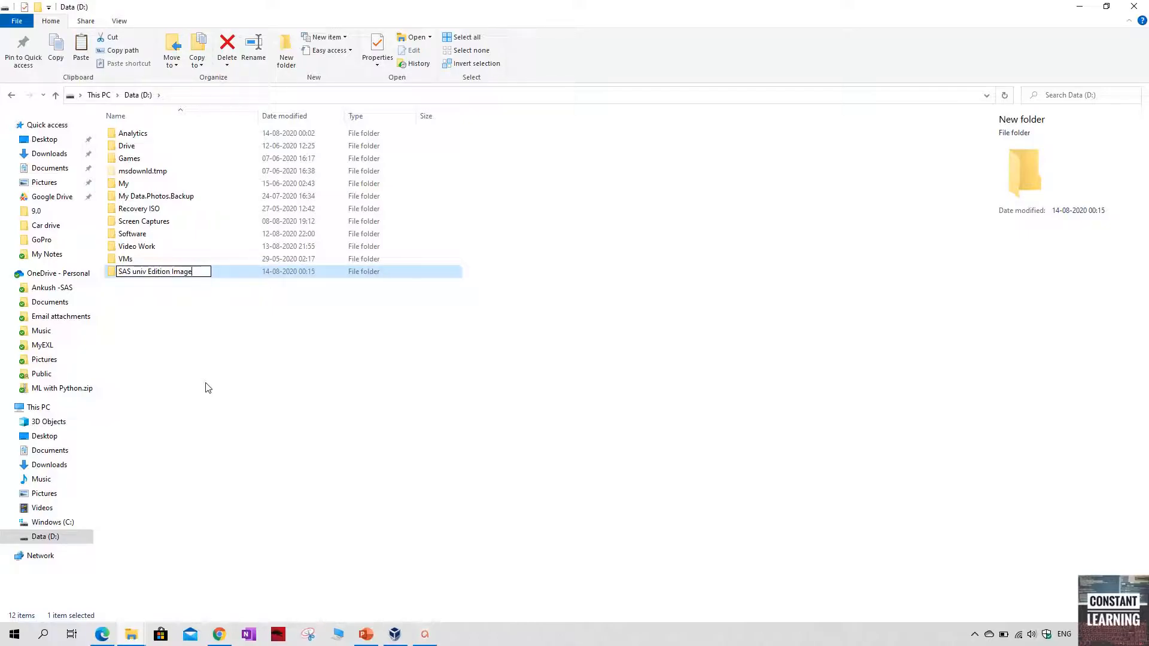
{"action": "key", "text": "Return"}
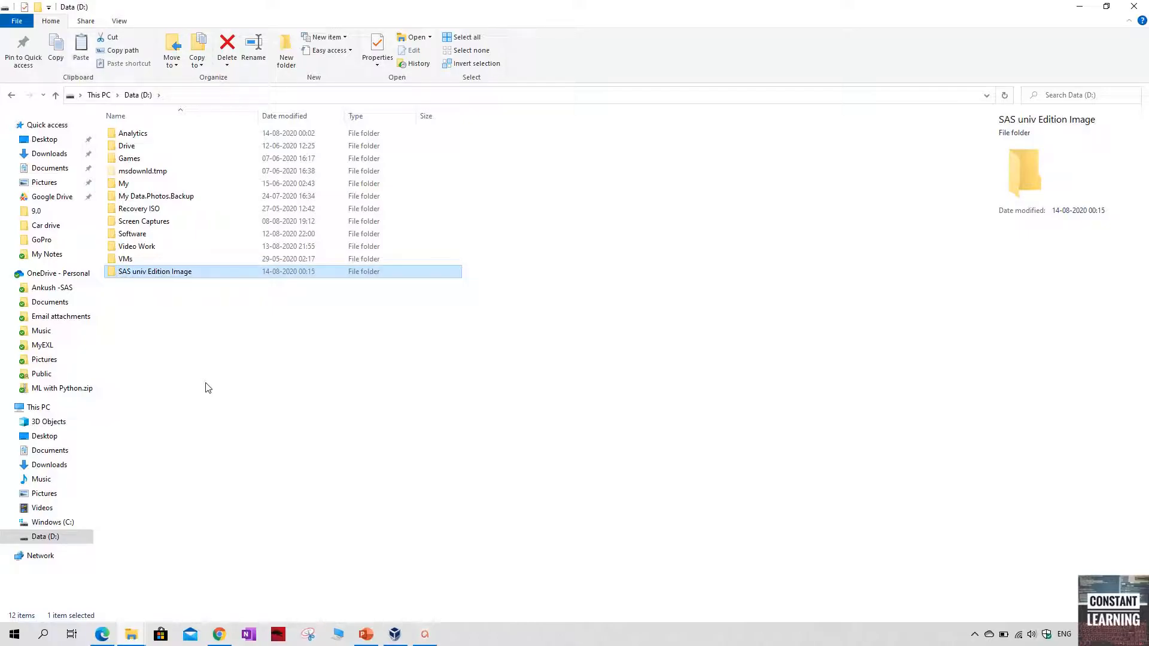
Paste the .ova file into the SAS univ Edition Image folder and switch to Oracle VM VirtualBox Manager
{"action": "double_click", "coordinate": [161, 274]}
{"action": "key", "text": "ctrl+v"}
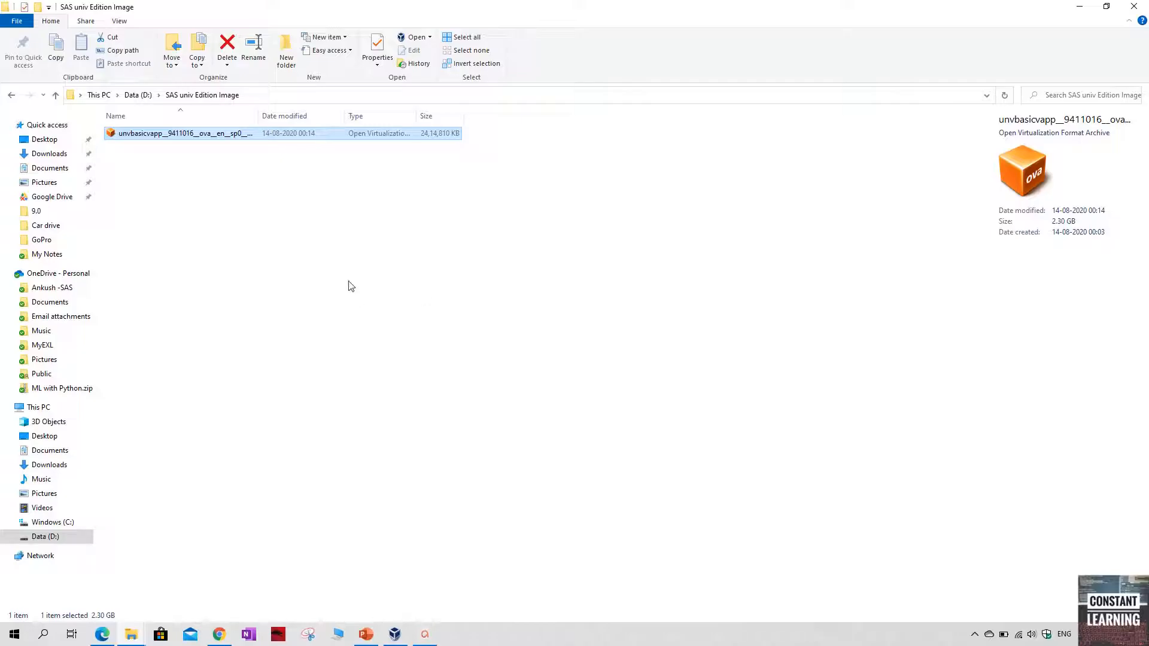
{"action": "left_click", "coordinate": [392, 634]}
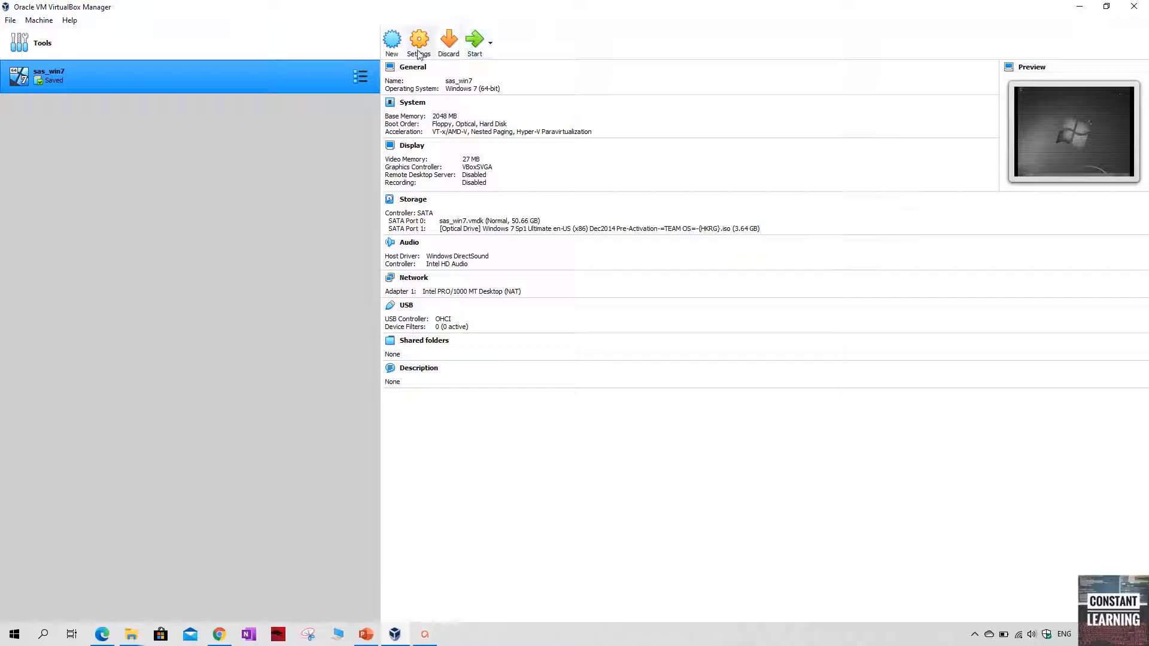
{"action": "left_click", "coordinate": [490, 44]}
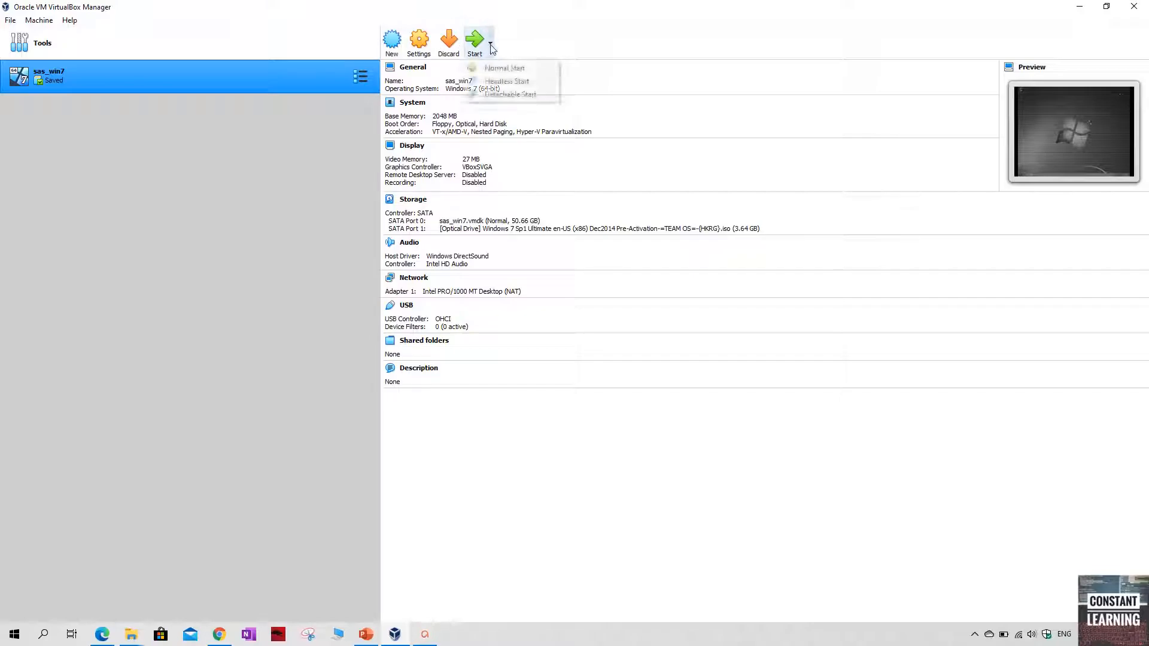
{"action": "left_click", "coordinate": [394, 43]}
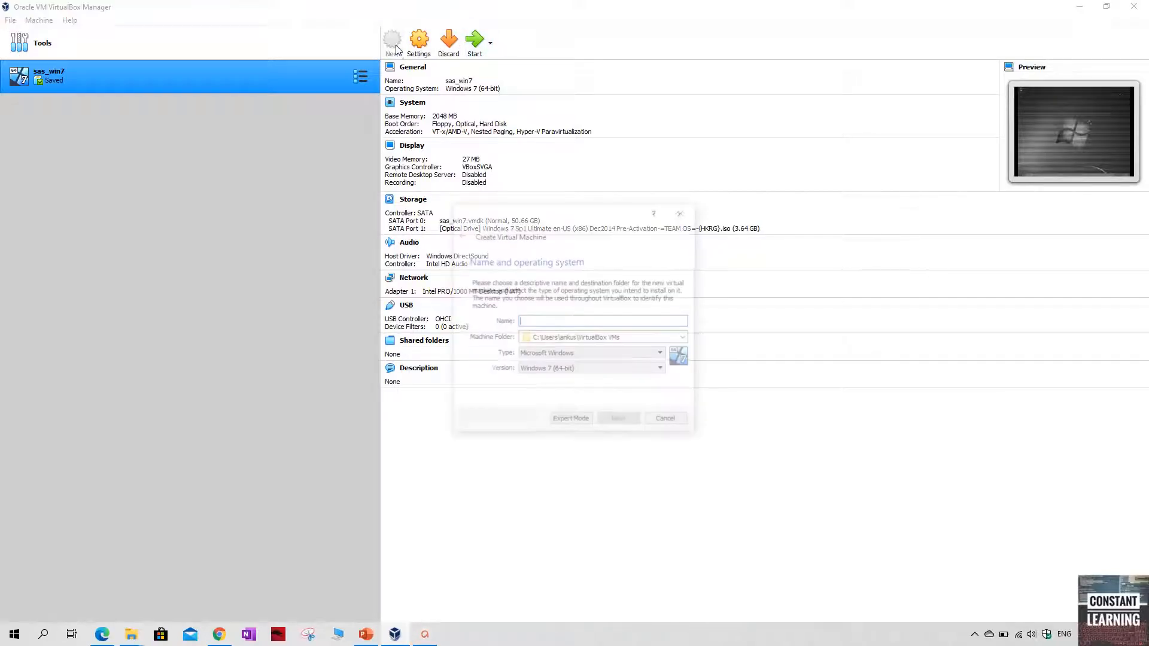
{"action": "left_click", "coordinate": [666, 421]}
Import the appliance unvbasicvapp__9411016__ova__en__sp0__1.ova from D:\SAS univ Edition Image with the suggested settings
{"action": "left_click", "coordinate": [11, 21]}
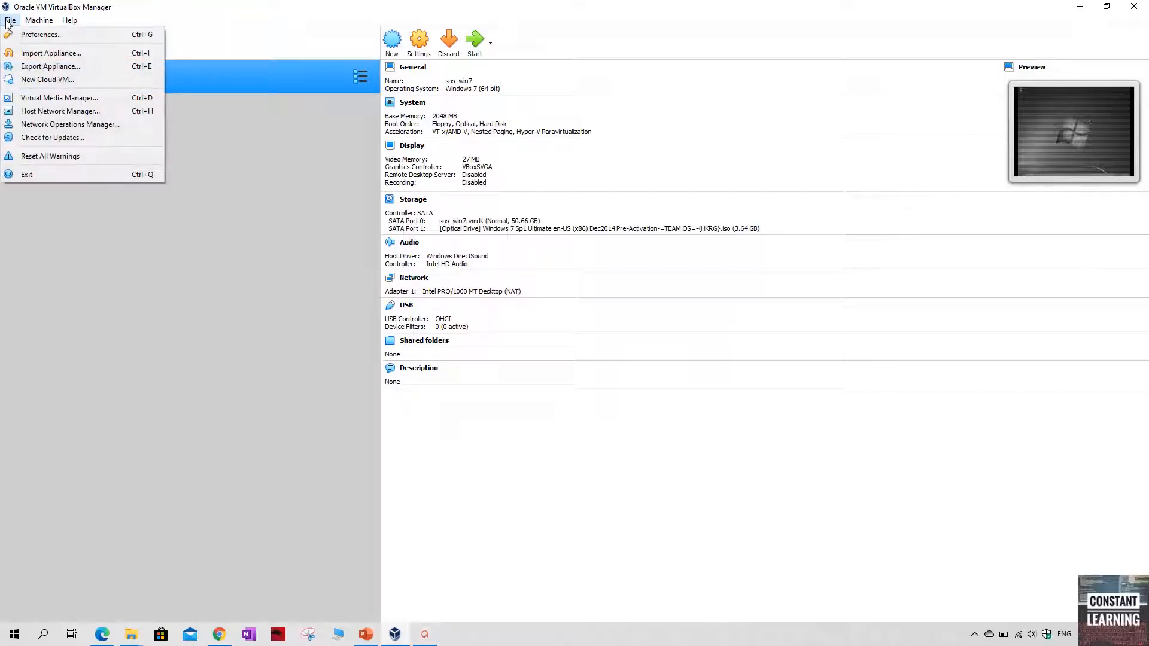
{"action": "left_click", "coordinate": [52, 53]}
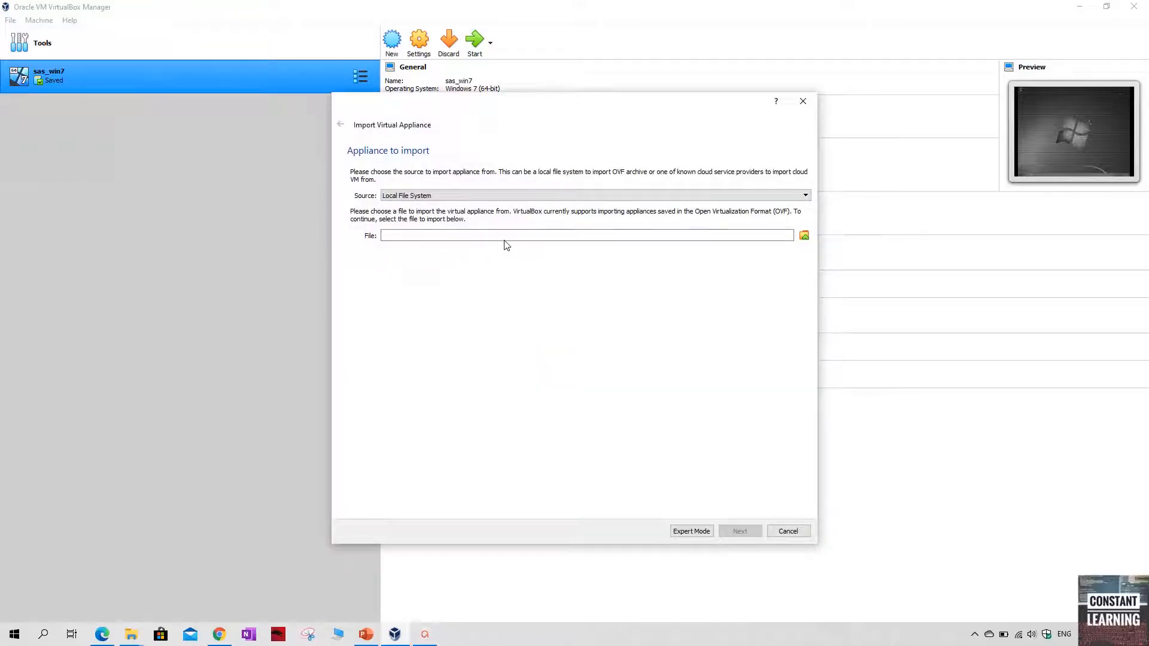
{"action": "left_click", "coordinate": [777, 198]}
{"action": "left_click", "coordinate": [778, 202]}
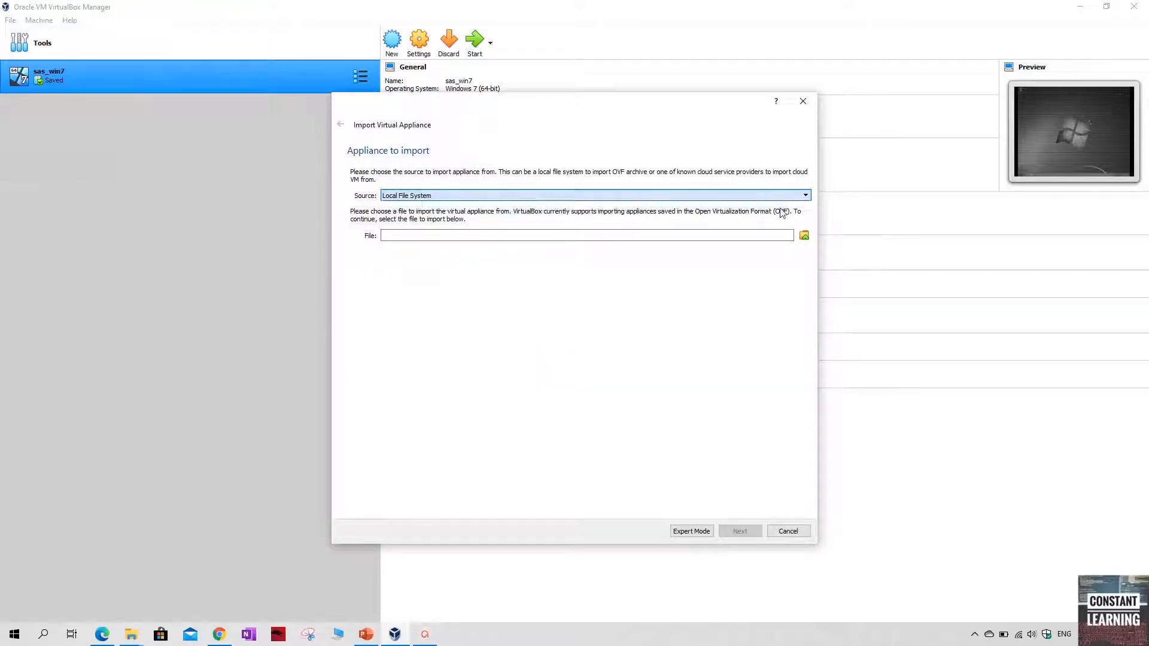
{"action": "left_click", "coordinate": [804, 235]}
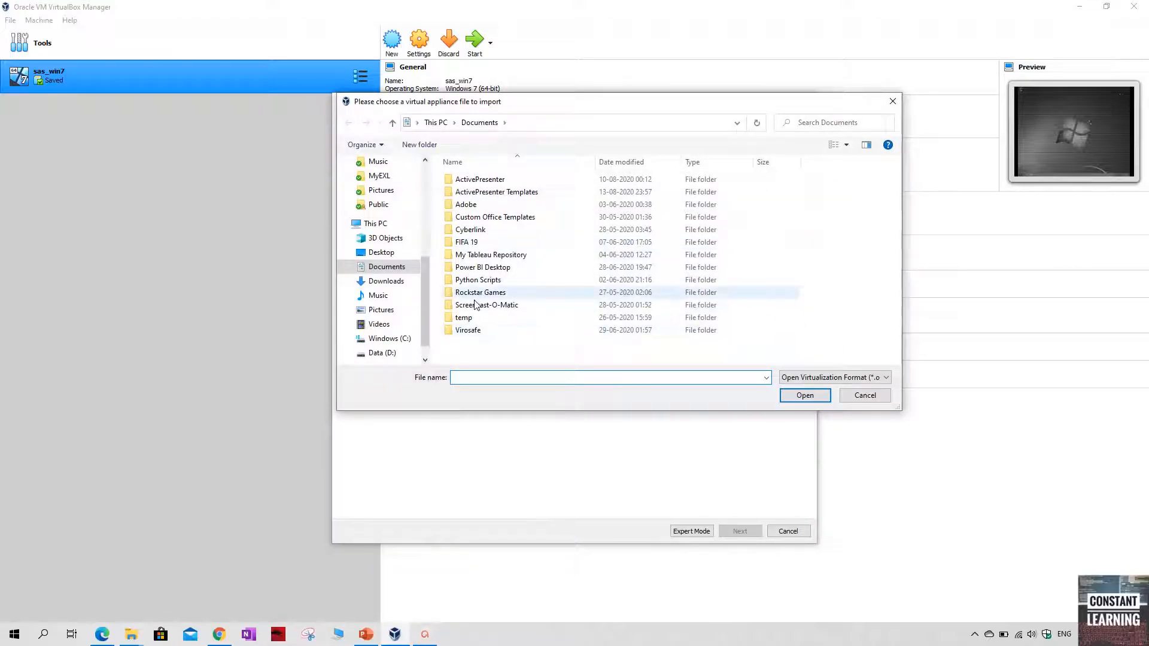
{"action": "left_click", "coordinate": [382, 354]}
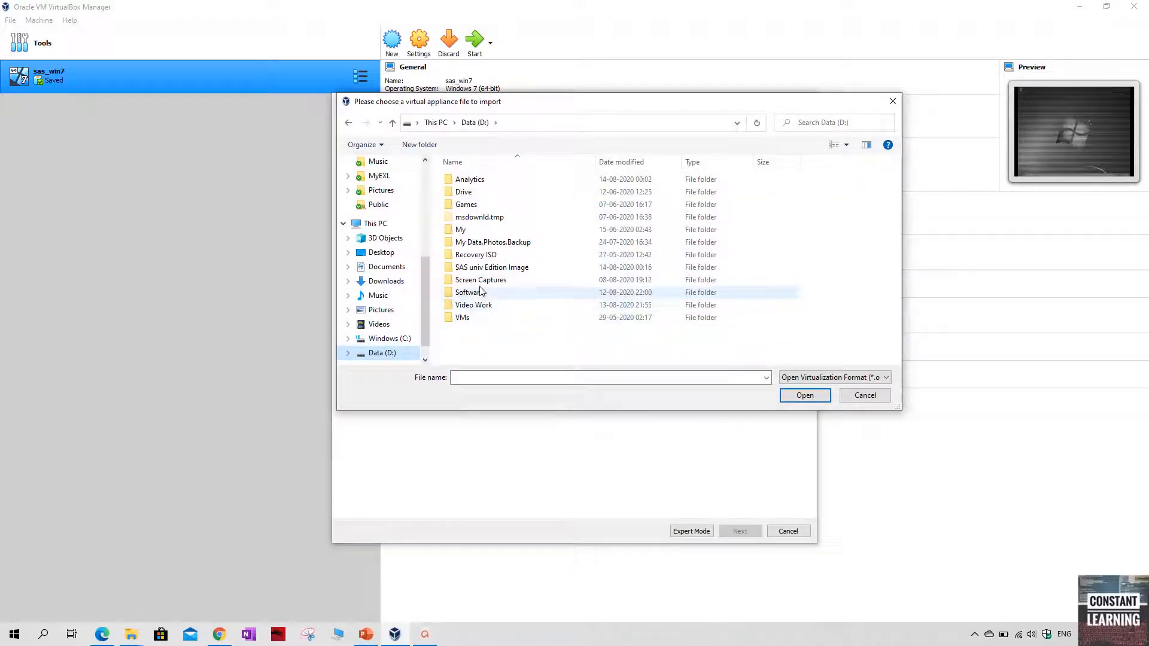
{"action": "double_click", "coordinate": [509, 269]}
{"action": "double_click", "coordinate": [501, 179]}
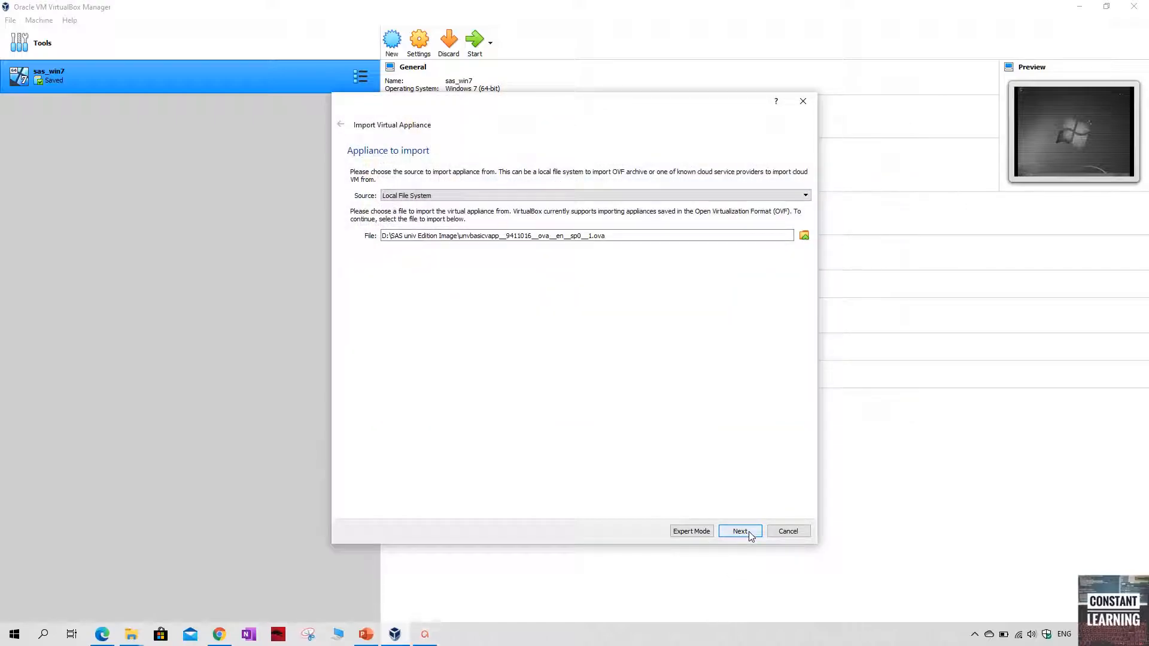
{"action": "left_click", "coordinate": [741, 531]}
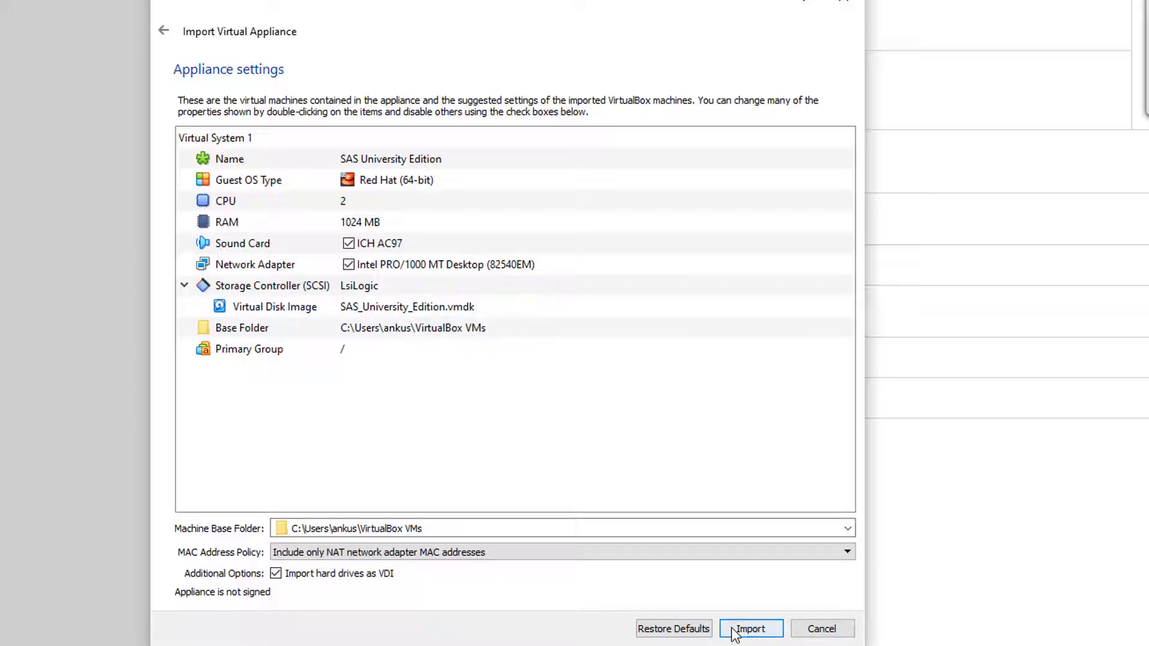
{"action": "left_click", "coordinate": [750, 630]}
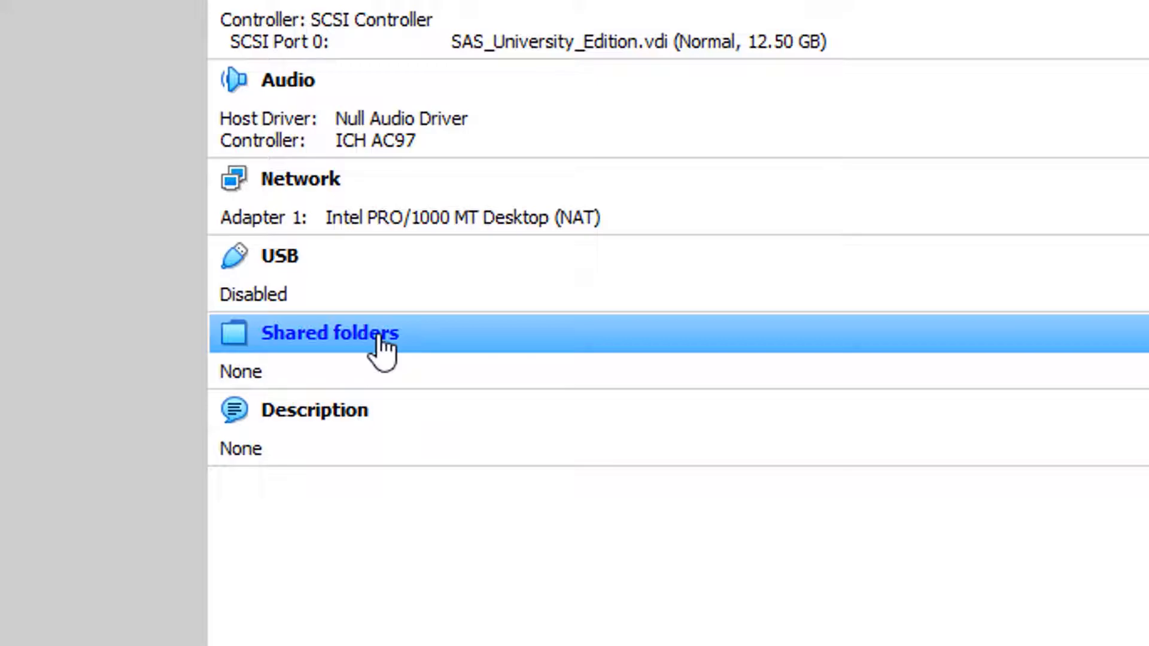
Share D:\Analytics\SASUniversityEdition\myfolders with the SAS University Edition machine under the name myfolders, with Auto-mount enabled
{"action": "left_click", "coordinate": [381, 344]}
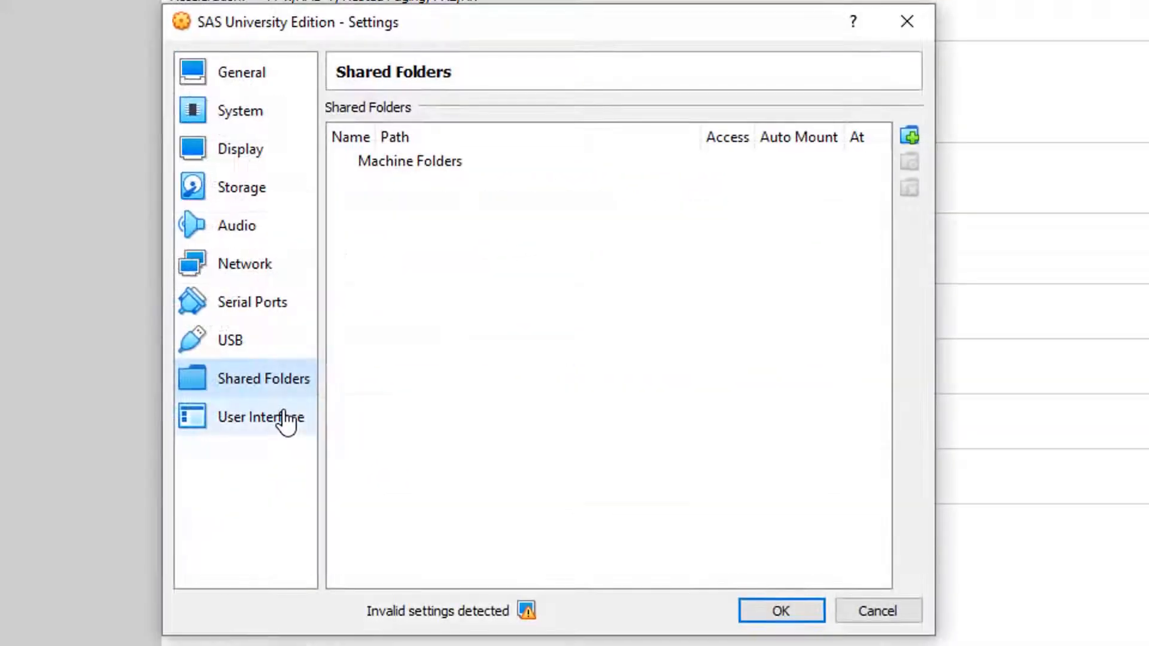
{"action": "left_click", "coordinate": [909, 132]}
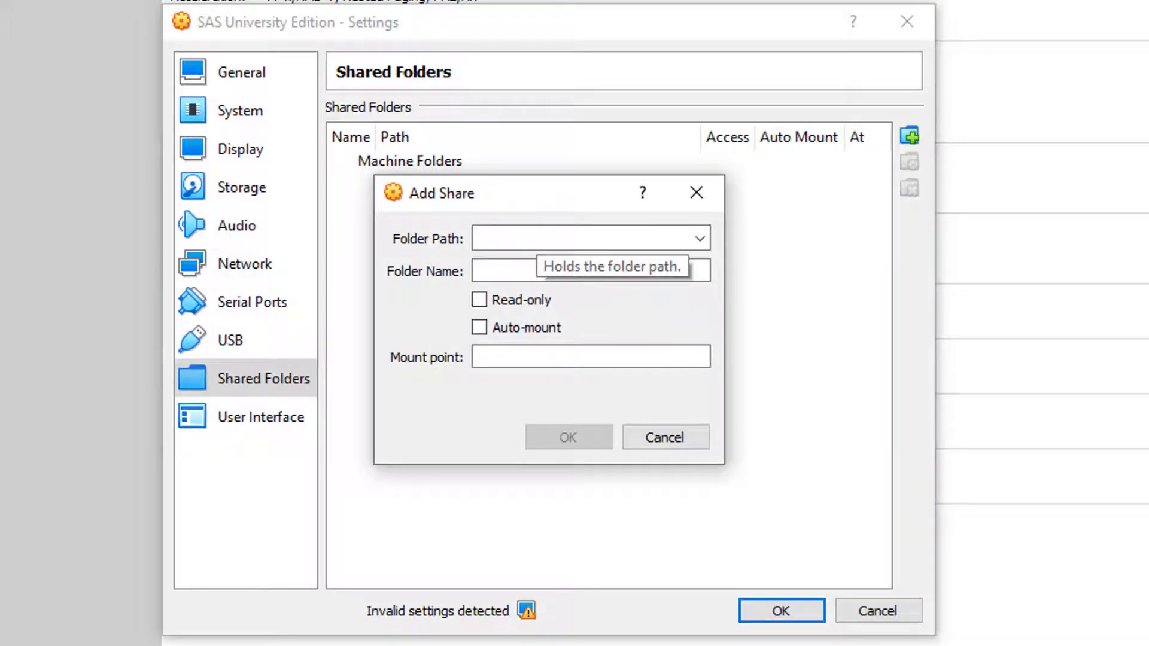
{"action": "key", "text": "alt+Tab"}
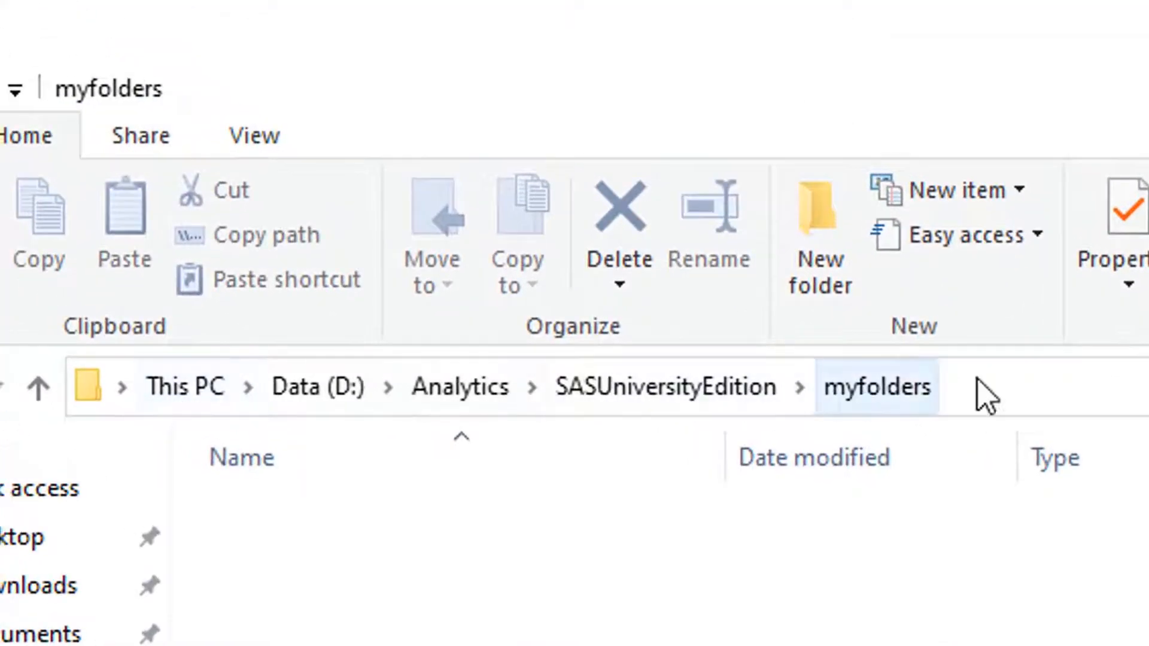
{"action": "left_click", "coordinate": [1065, 396]}
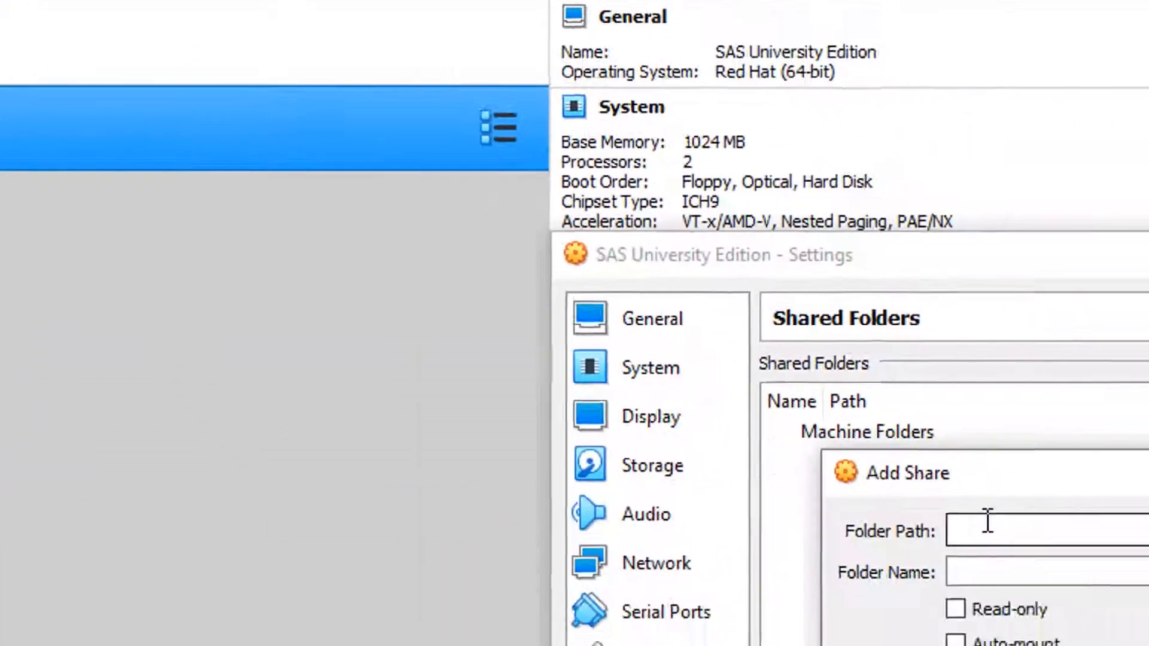
{"action": "type", "text": "D:\\Analytics\\SASUniversityEdition\\myfolders"}
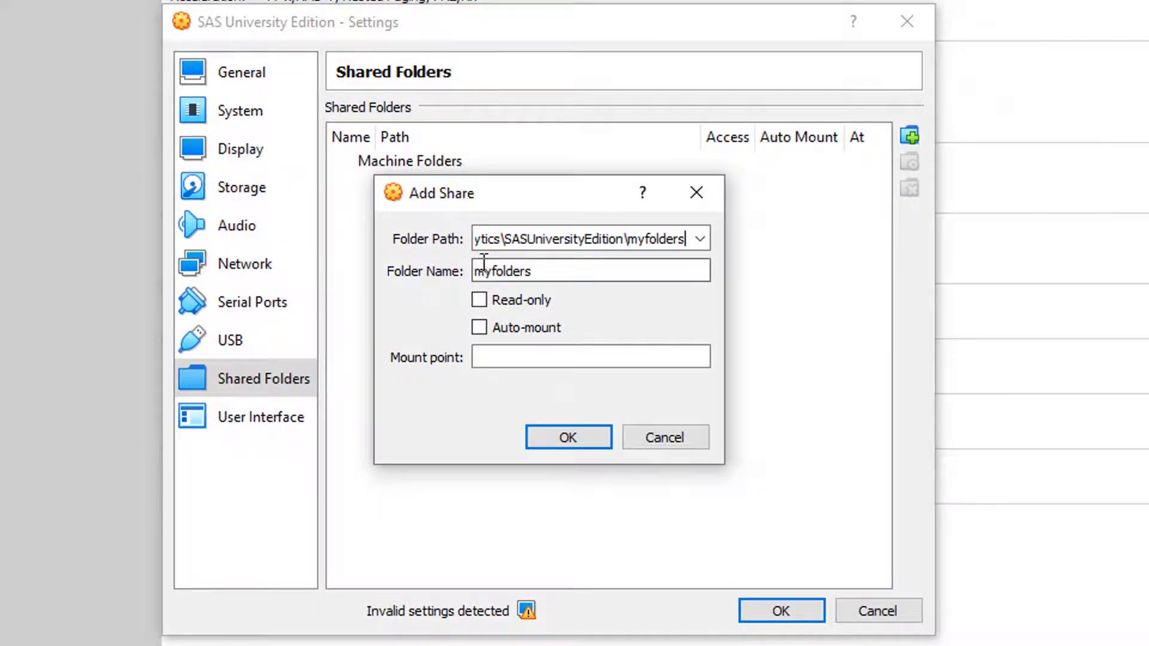
{"action": "left_click", "coordinate": [479, 328]}
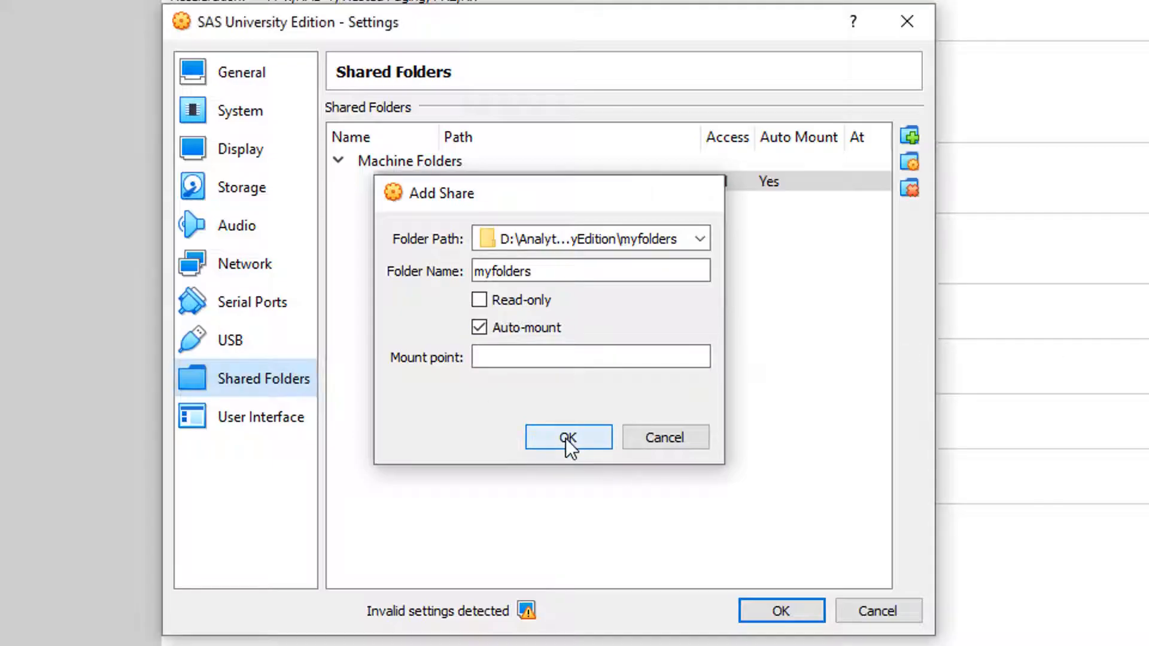
{"action": "left_click", "coordinate": [565, 438]}
{"action": "left_click", "coordinate": [766, 609]}
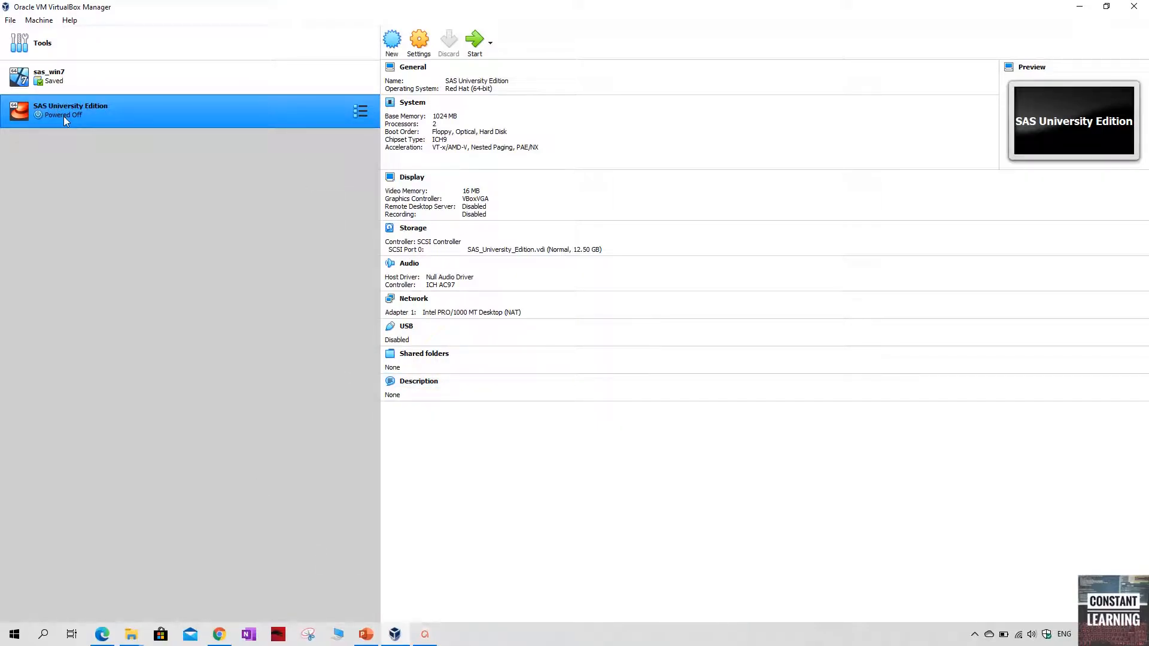
{"action": "left_click", "coordinate": [474, 43]}
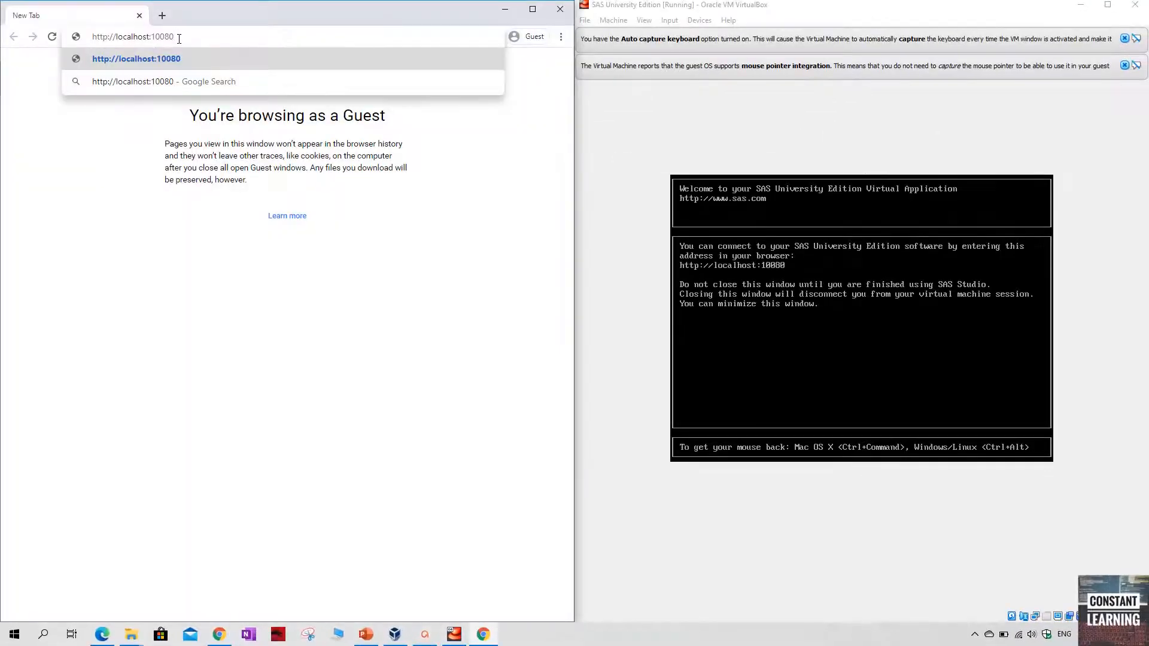
{"action": "key", "text": "Return"}
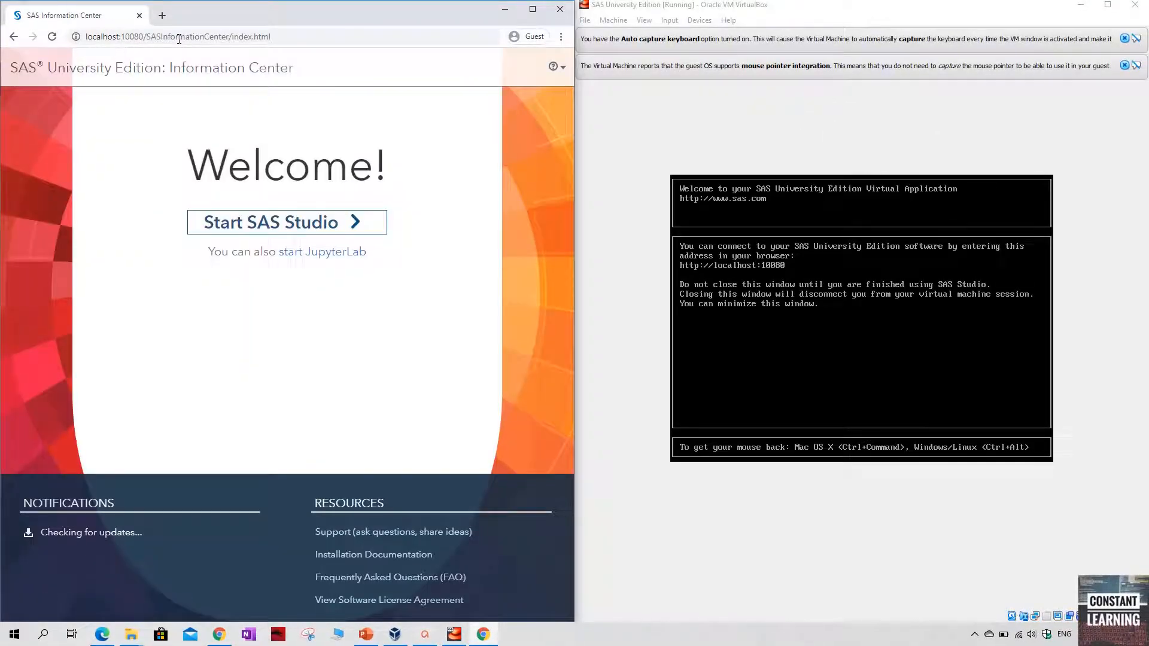
{"action": "key", "text": "super+Right"}
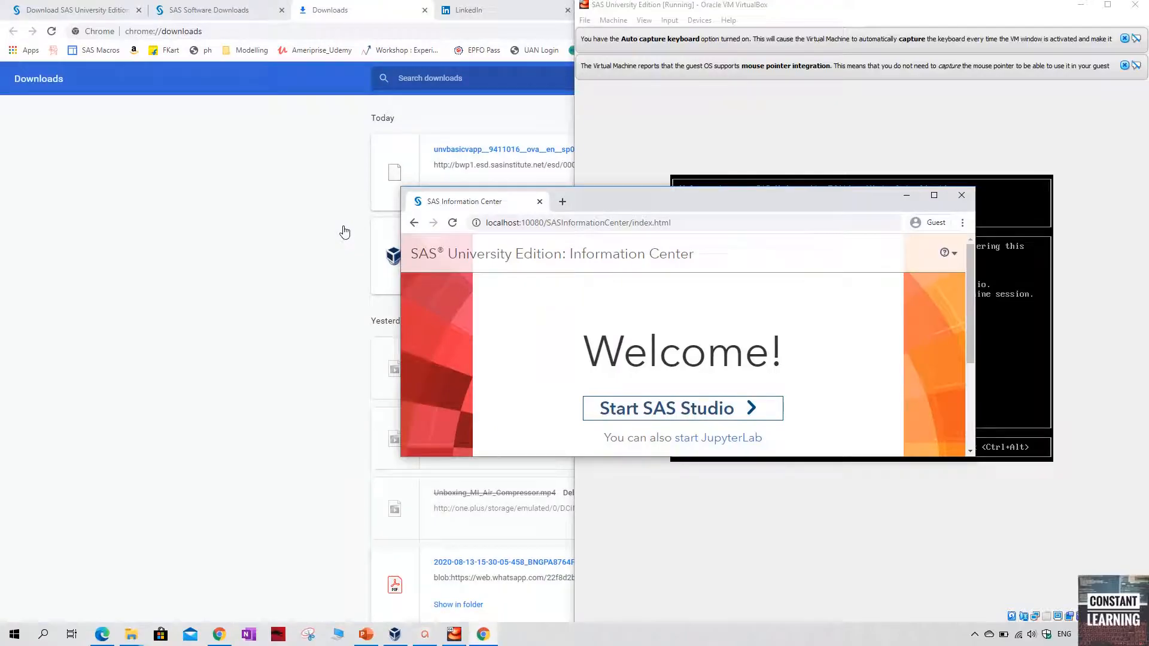
{"action": "double_click", "coordinate": [680, 215]}
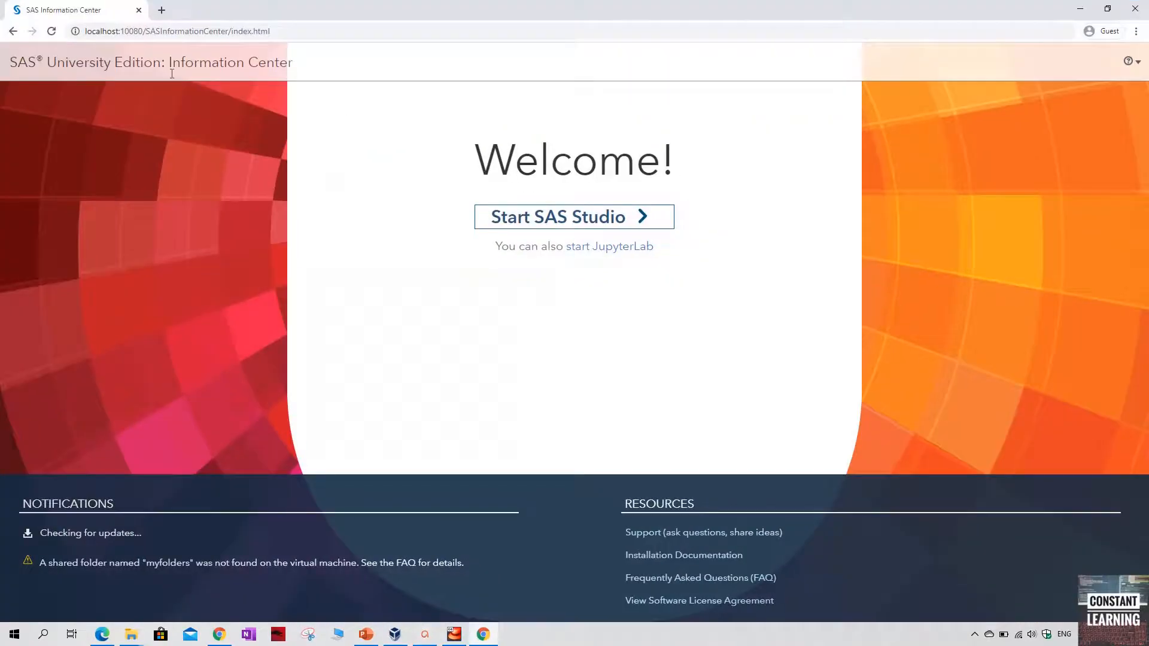
{"action": "left_click", "coordinate": [569, 219]}
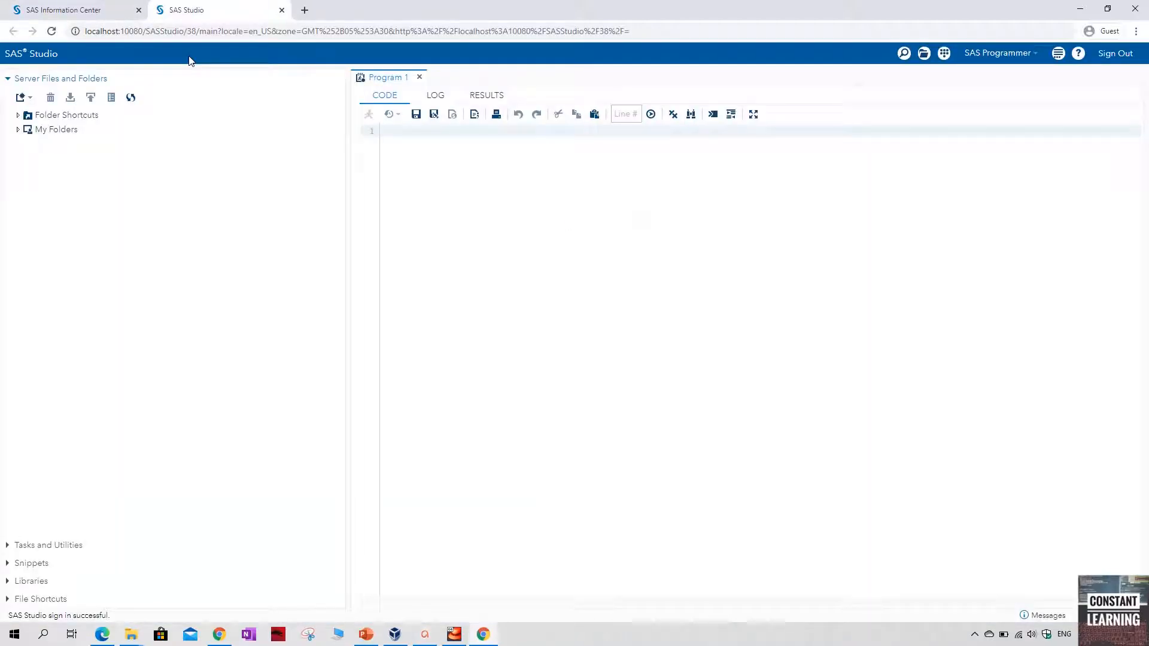
Write the opening statement data a; on the first line of Program 1
{"action": "left_click", "coordinate": [426, 138]}
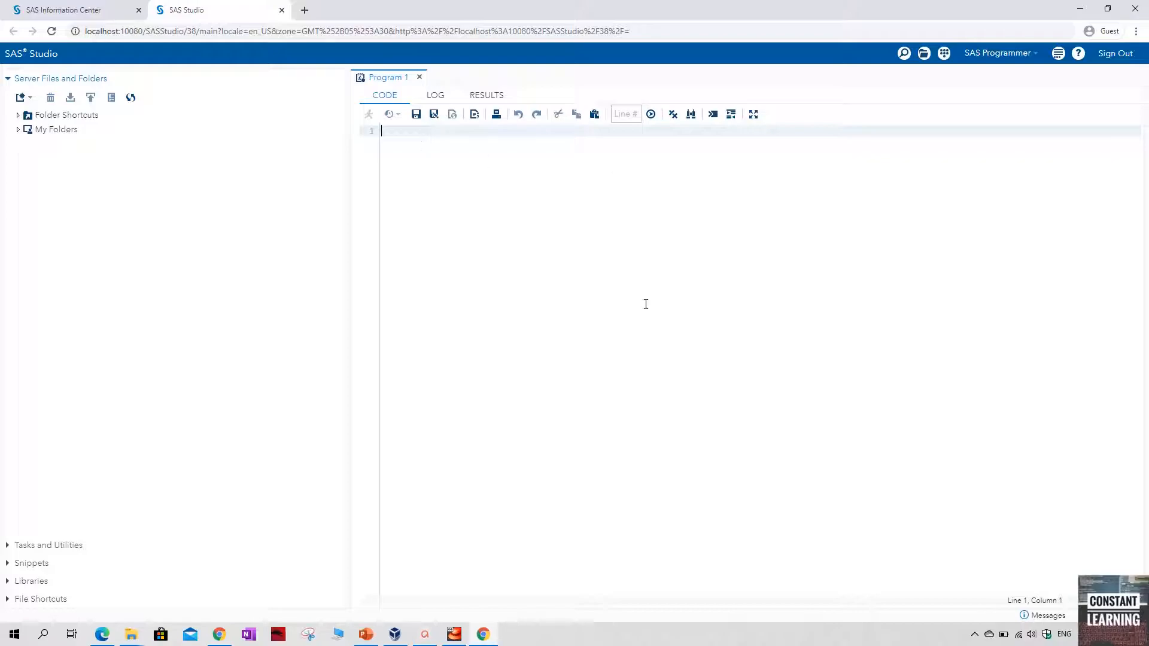
{"action": "type", "text": "data "}
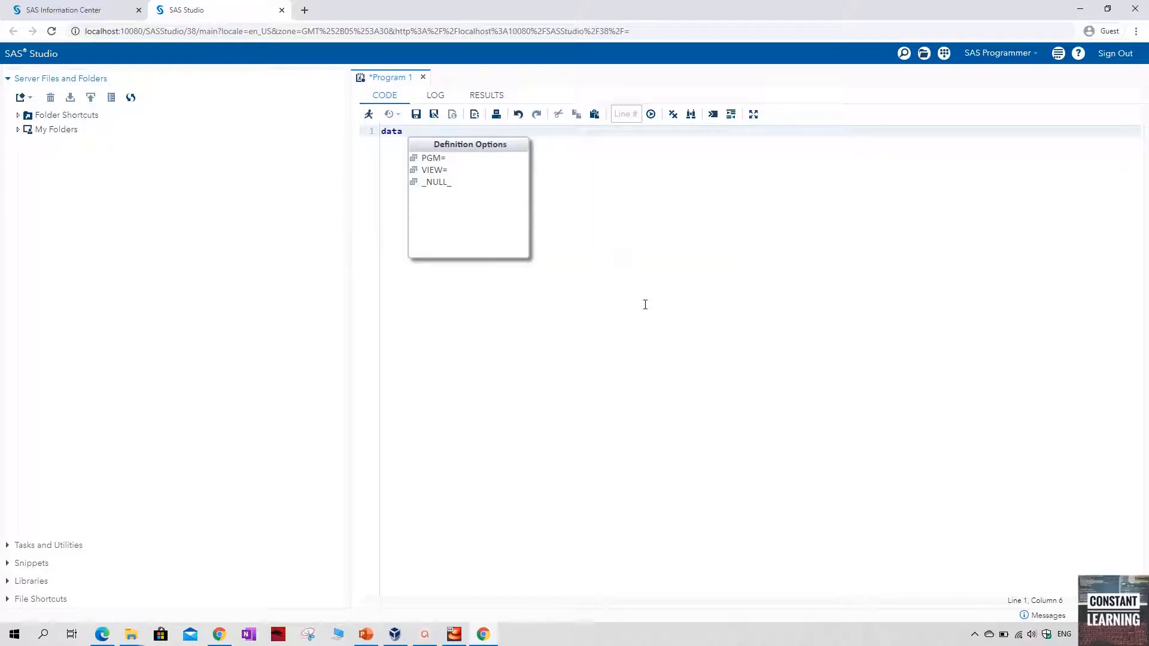
{"action": "type", "text": "a;"}
{"action": "key", "text": "Return"}
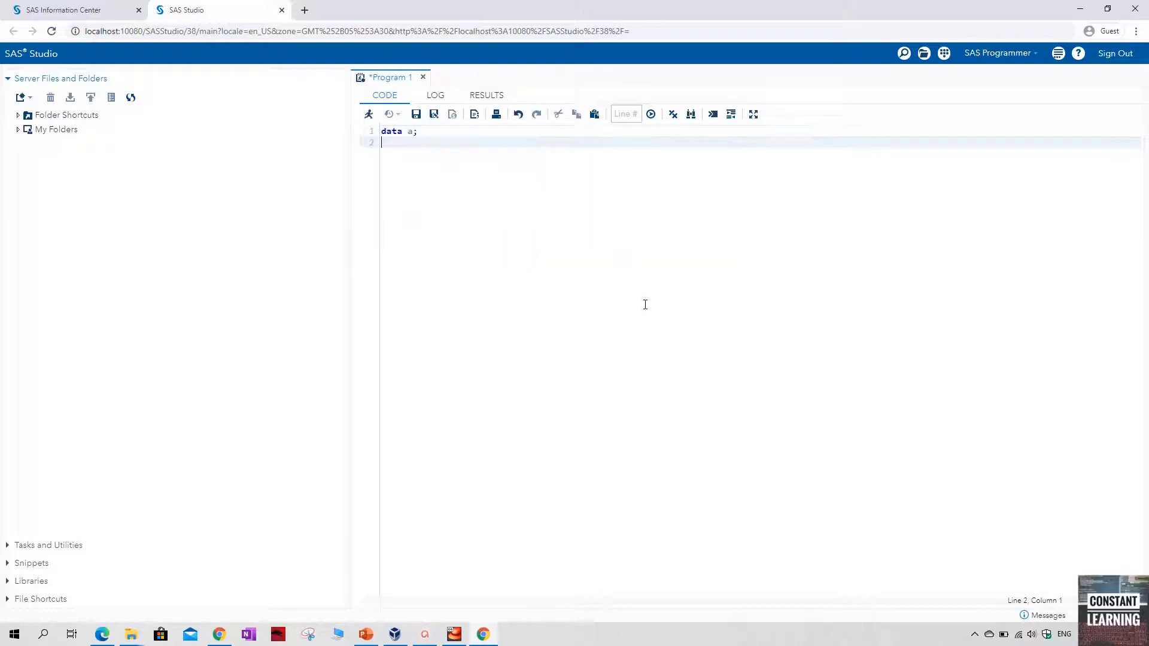
Expand My Libraries and list the tables in the SASHELP library
{"action": "left_click", "coordinate": [8, 582]}
{"action": "left_click", "coordinate": [18, 170]}
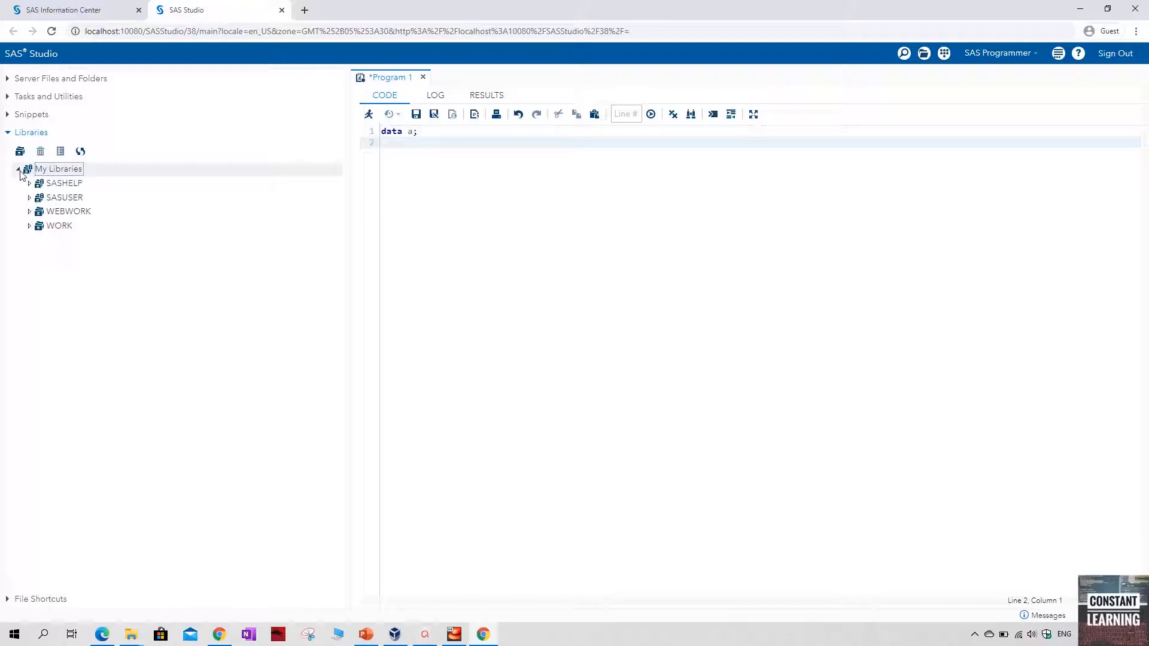
{"action": "left_click", "coordinate": [29, 183]}
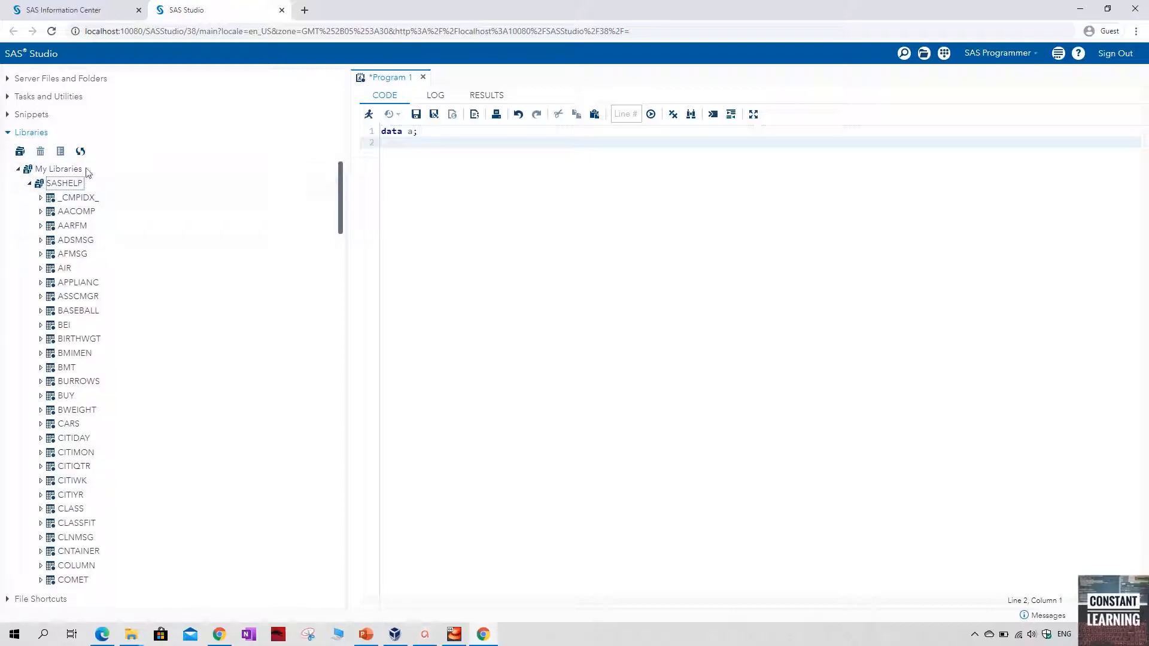
Complete the data step with set sashelp.class; and run;, then execute the program and return to its code
{"action": "left_click", "coordinate": [436, 130]}
{"action": "key", "text": "Return"}
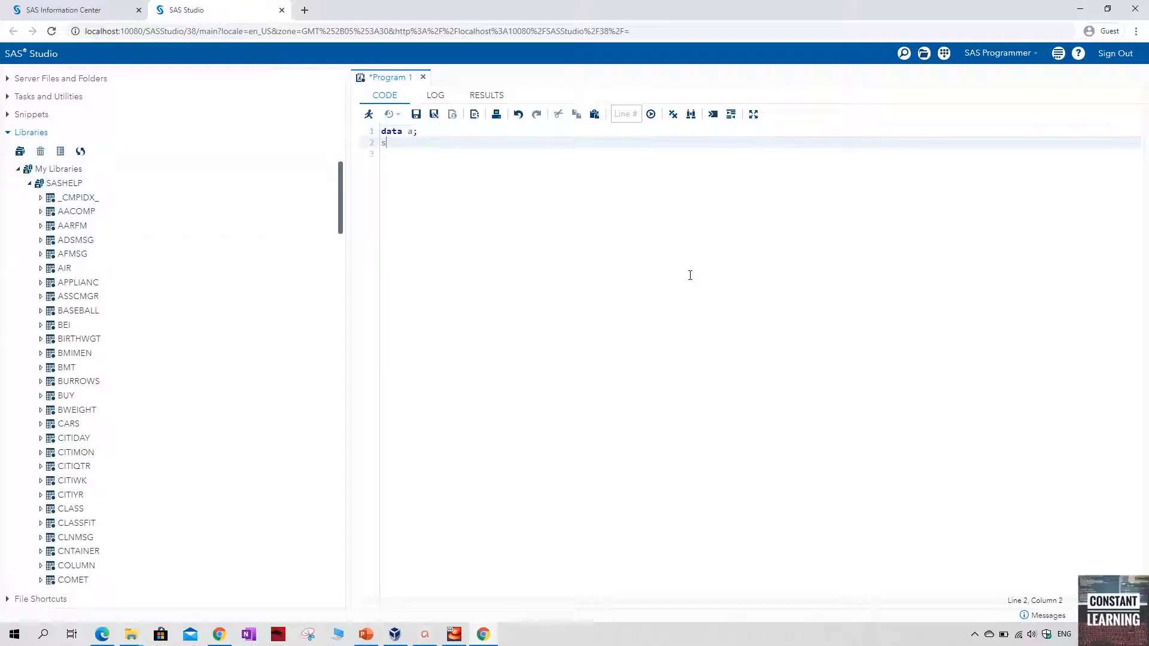
{"action": "type", "text": "set sashelp"}
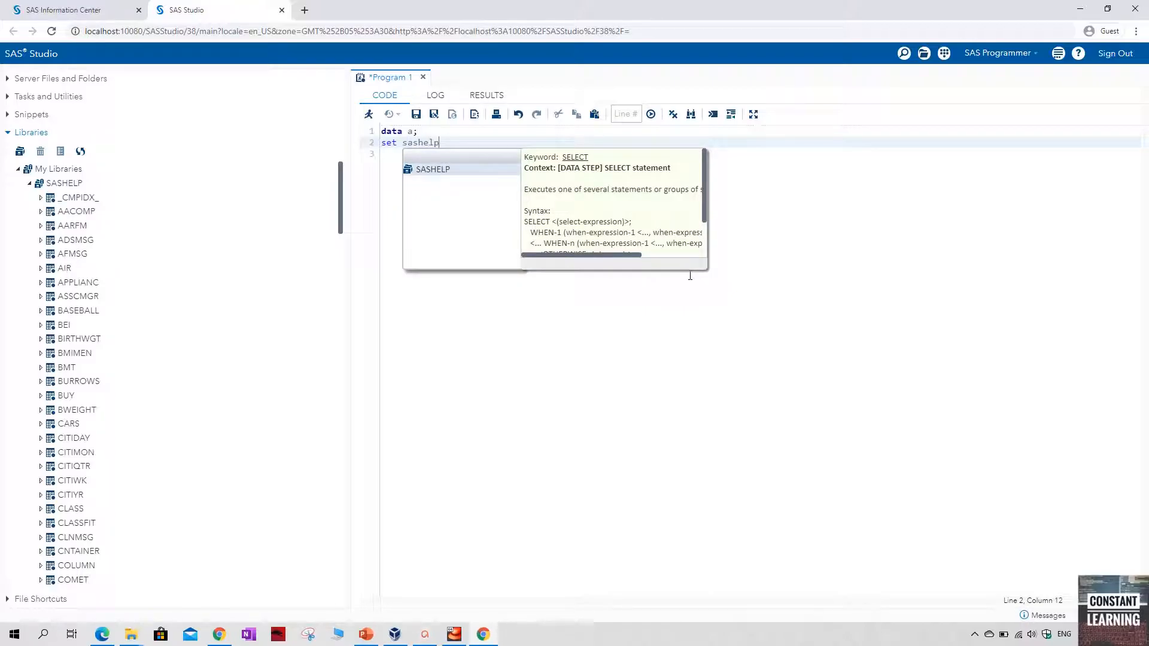
{"action": "type", "text": ".class;"}
{"action": "key", "text": "Return"}
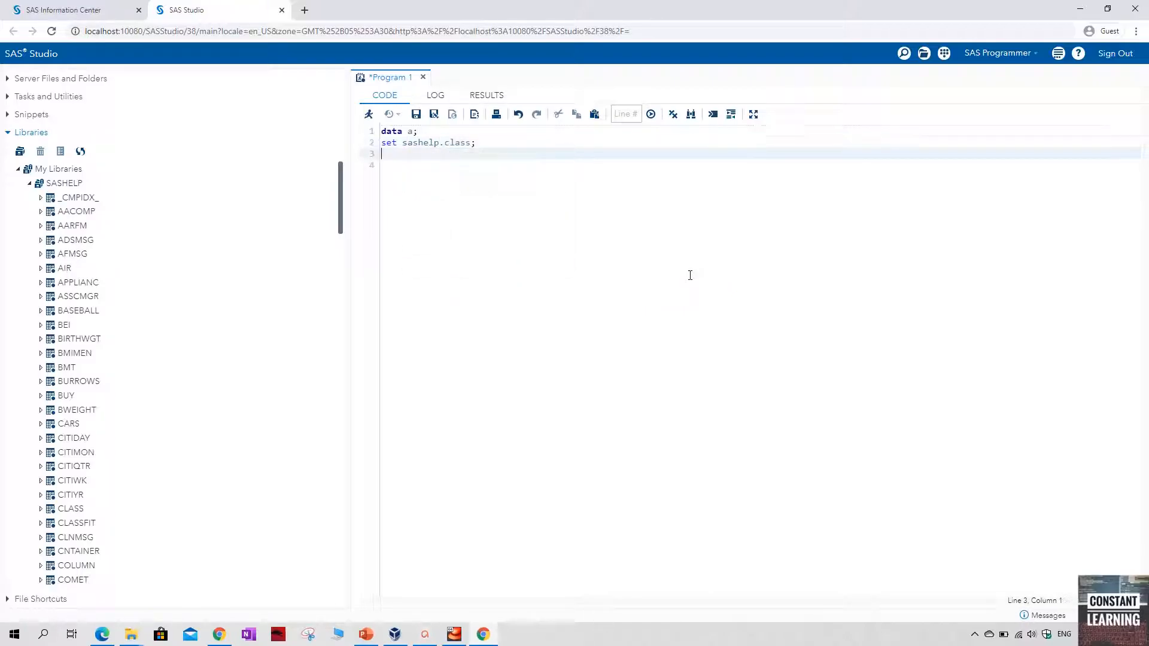
{"action": "type", "text": "run;"}
{"action": "key", "text": "Return"}
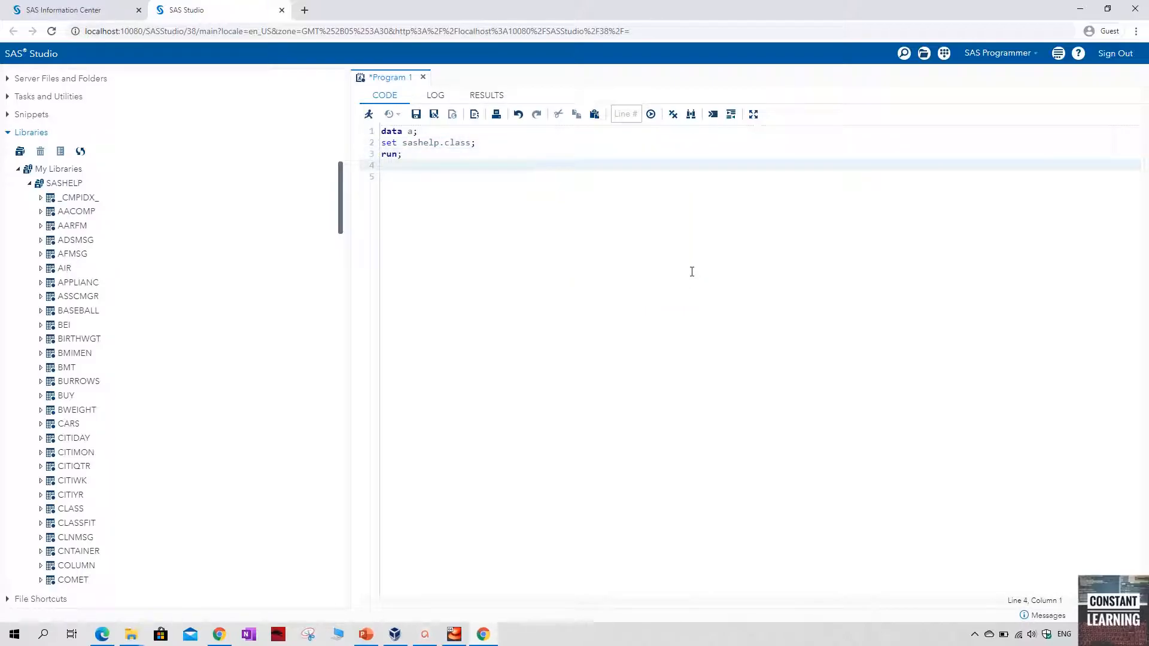
{"action": "key", "text": "F3"}
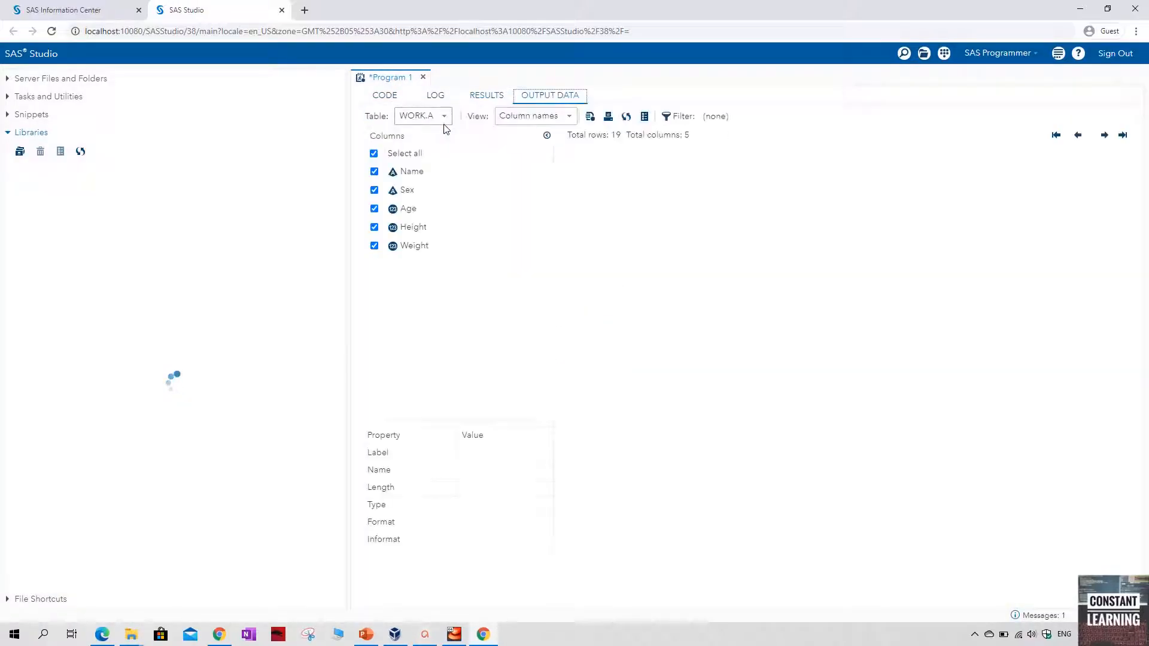
{"action": "left_click", "coordinate": [383, 95]}
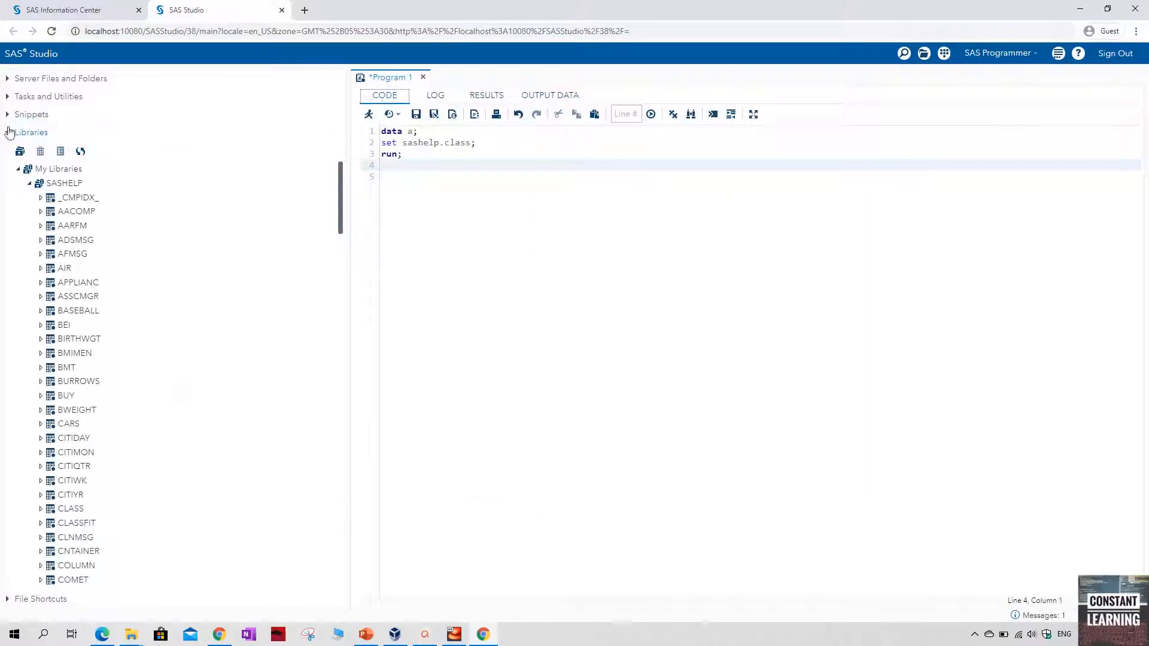
Collapse My Libraries and examine the contents of My Folders under Server Files and Folders
{"action": "left_click", "coordinate": [17, 169]}
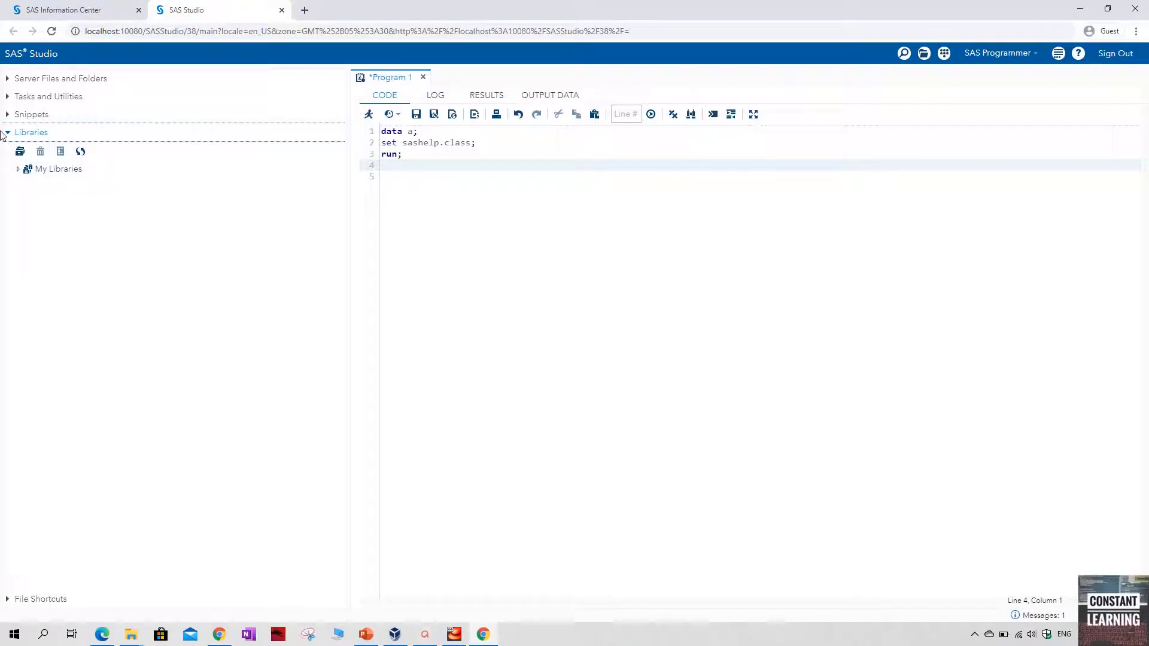
{"action": "left_click", "coordinate": [12, 79]}
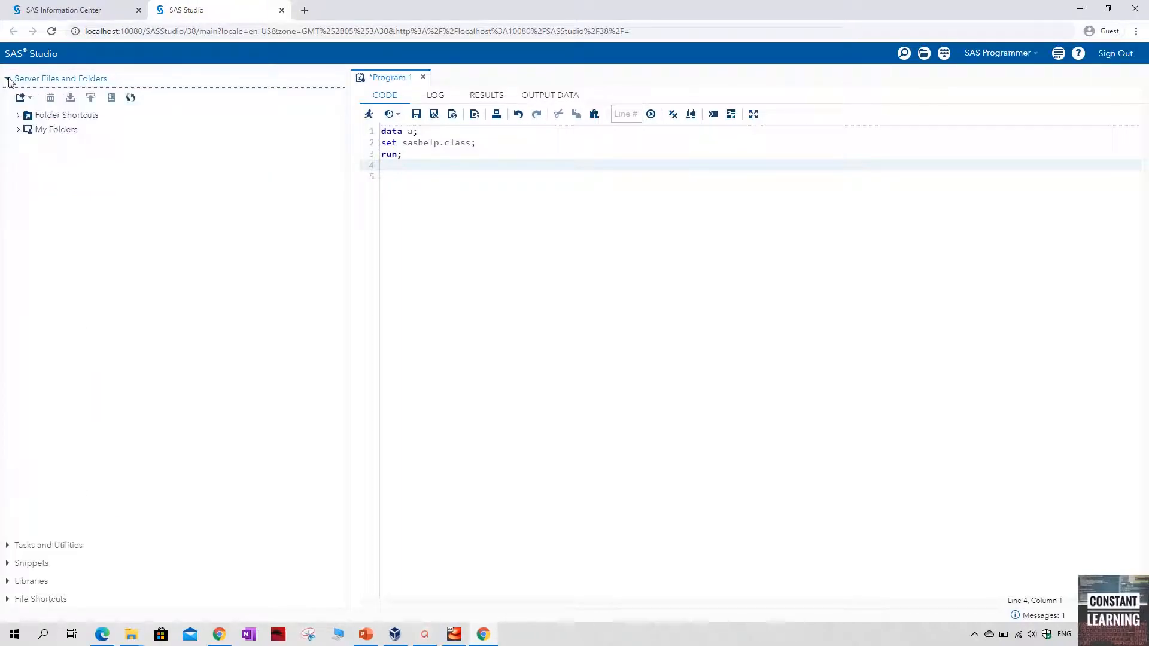
{"action": "left_click", "coordinate": [18, 129]}
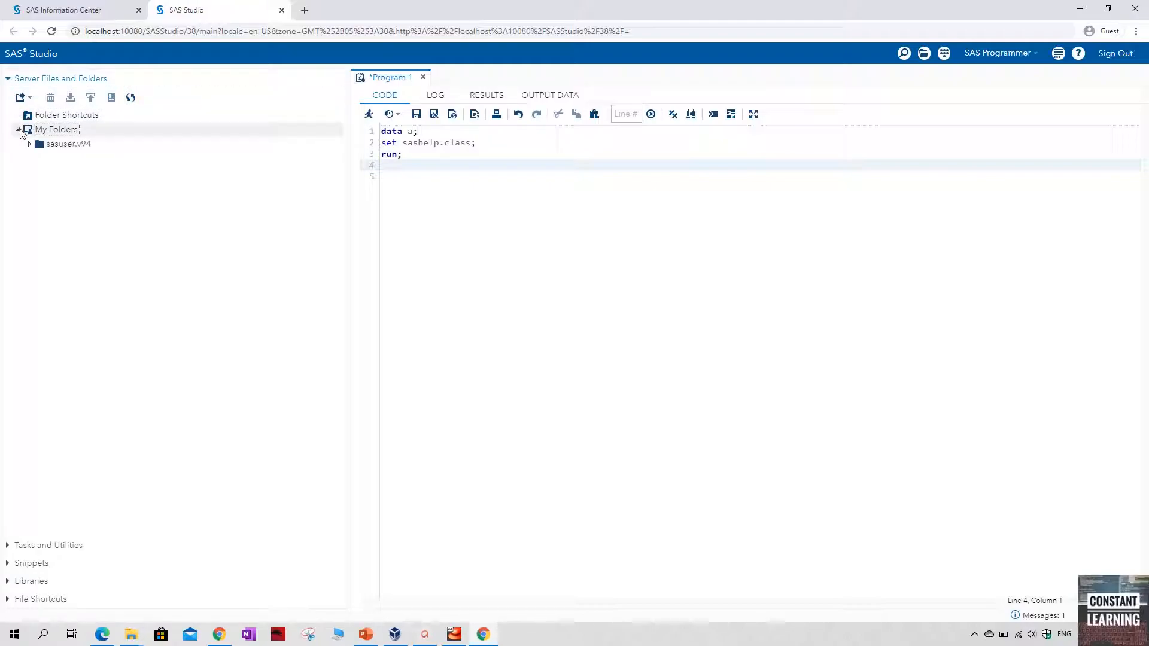
{"action": "left_click", "coordinate": [32, 147]}
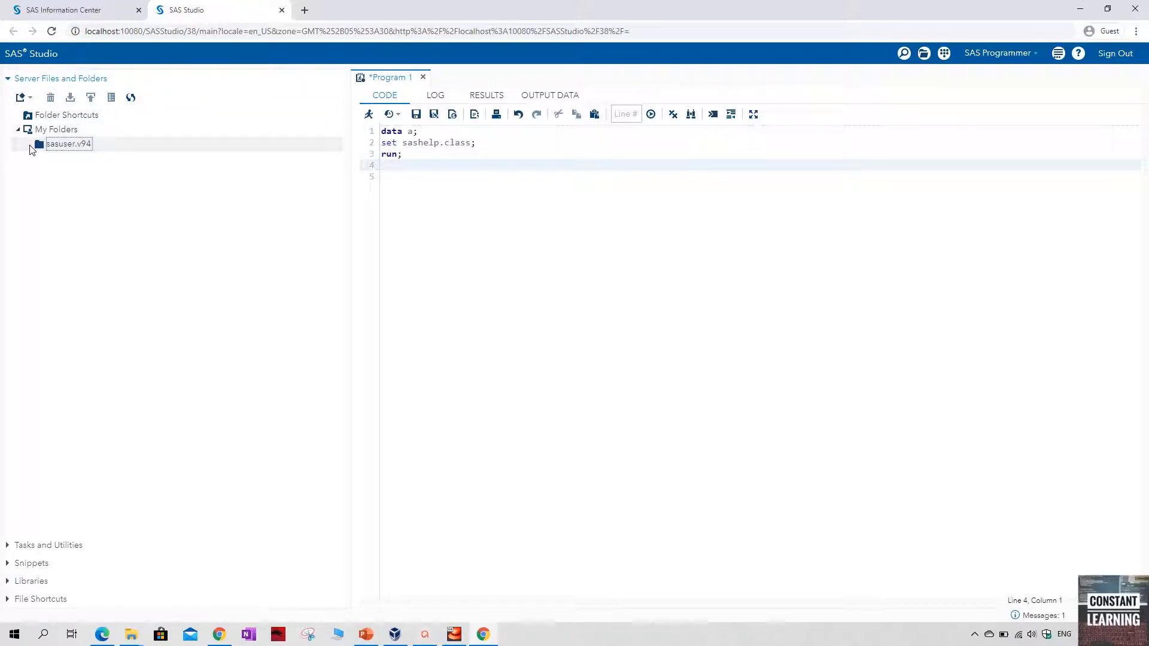
{"action": "left_click", "coordinate": [29, 98]}
{"action": "left_click", "coordinate": [269, 214]}
Upload used_cars.xlsx from the Desktop folder Learning Python_ SAS_Excel into My Folders
{"action": "left_click", "coordinate": [70, 130]}
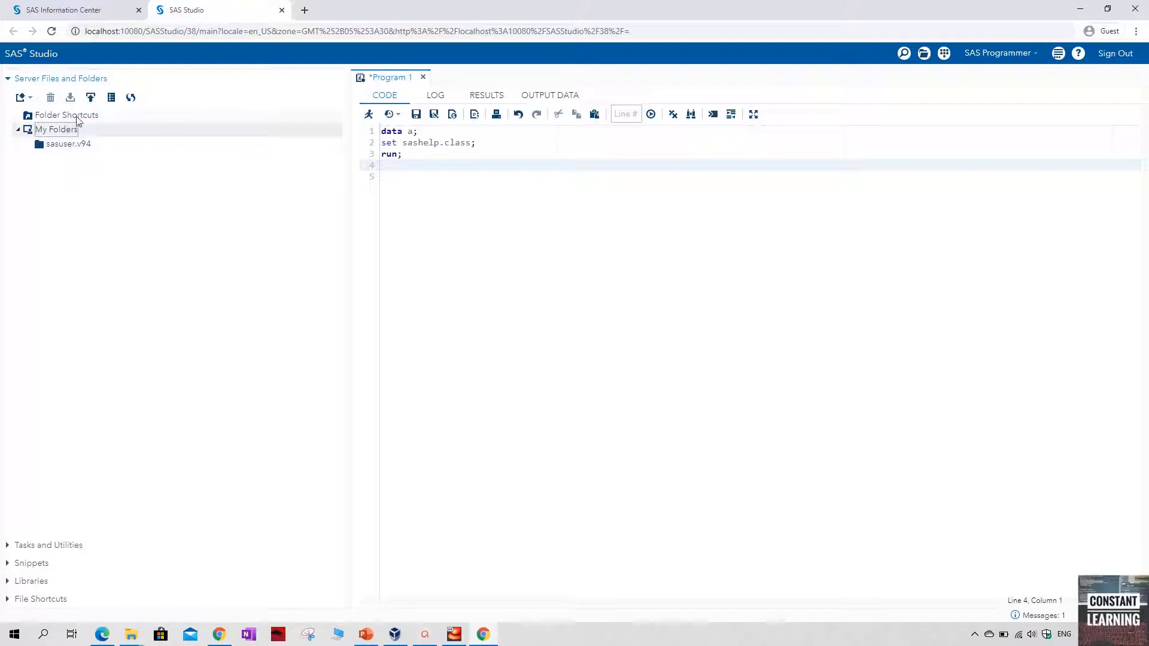
{"action": "left_click", "coordinate": [90, 99]}
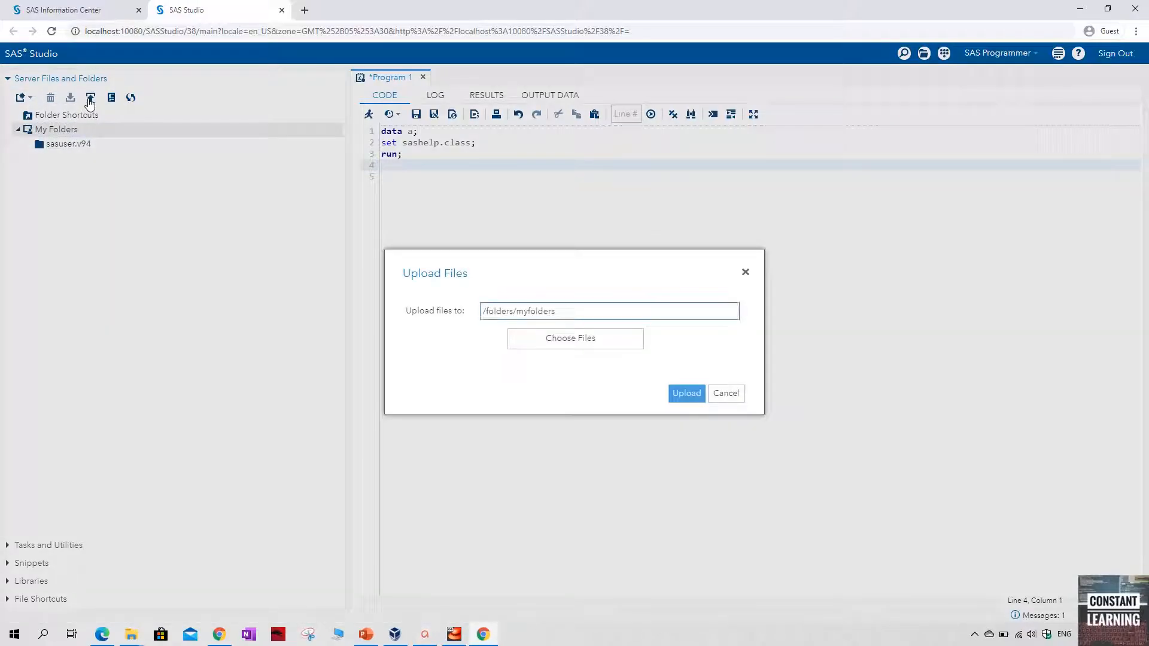
{"action": "left_click", "coordinate": [608, 344]}
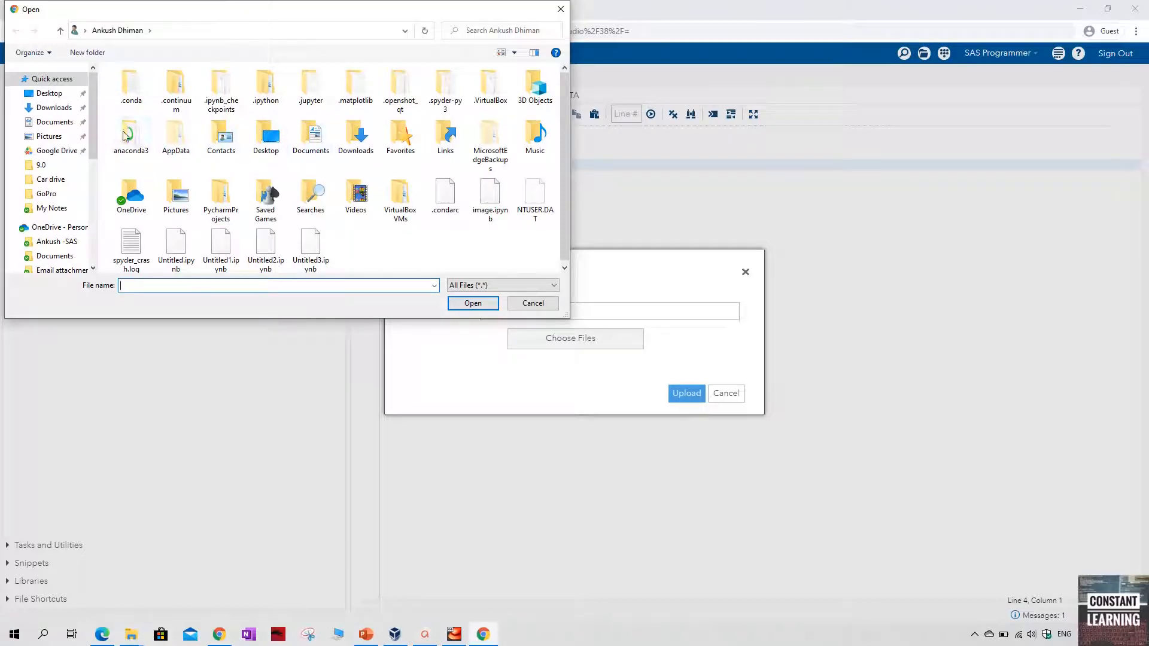
{"action": "double_click", "coordinate": [272, 139]}
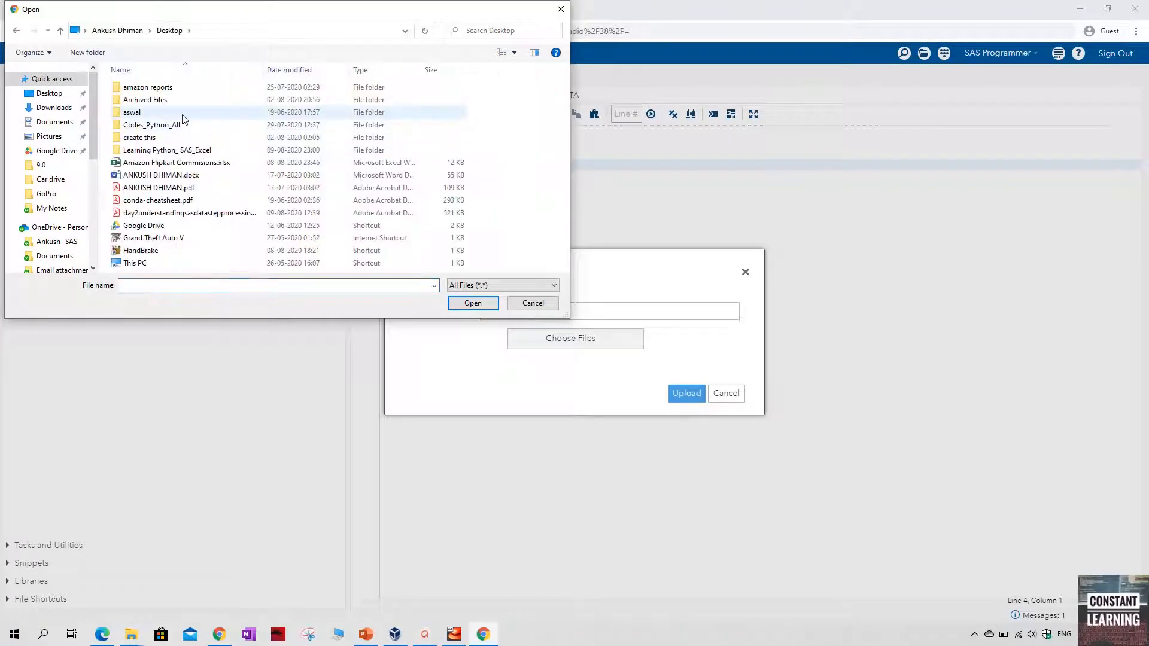
{"action": "left_click", "coordinate": [154, 91]}
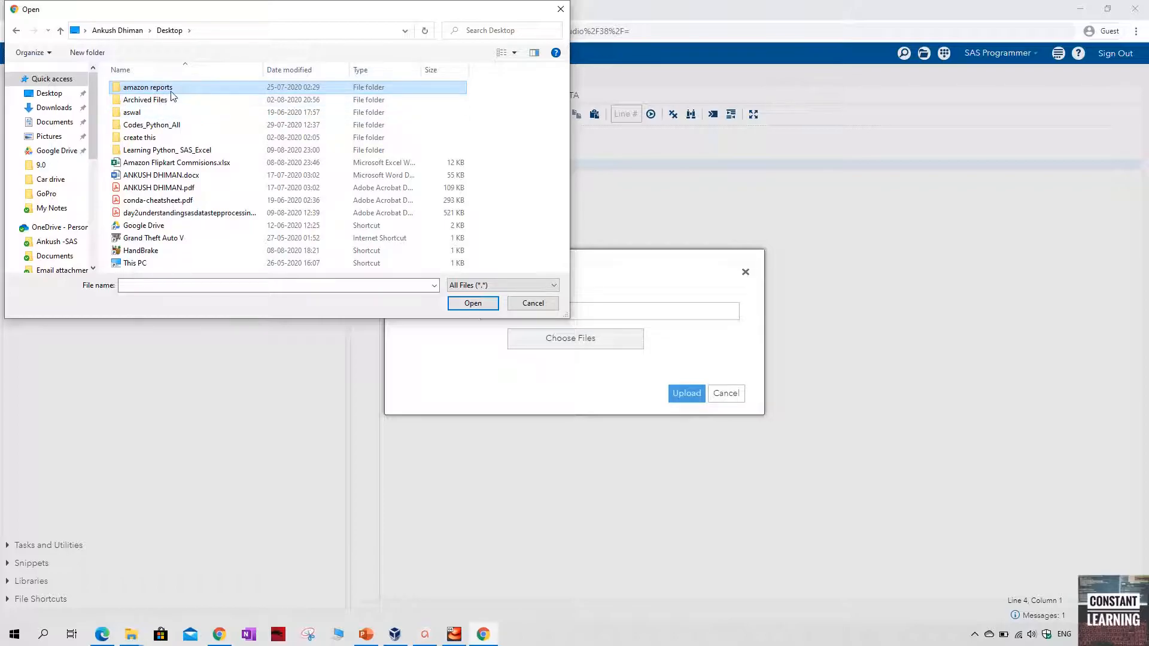
{"action": "double_click", "coordinate": [170, 151]}
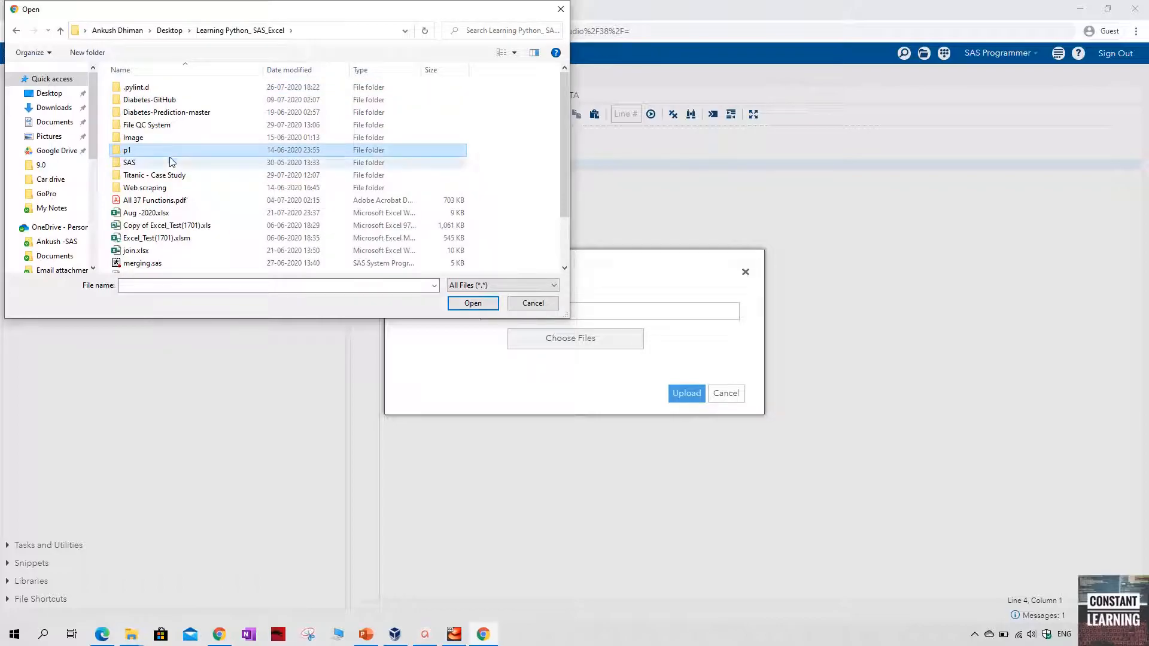
{"action": "scroll", "coordinate": [167, 204], "scroll_direction": "down", "scroll_amount": 2}
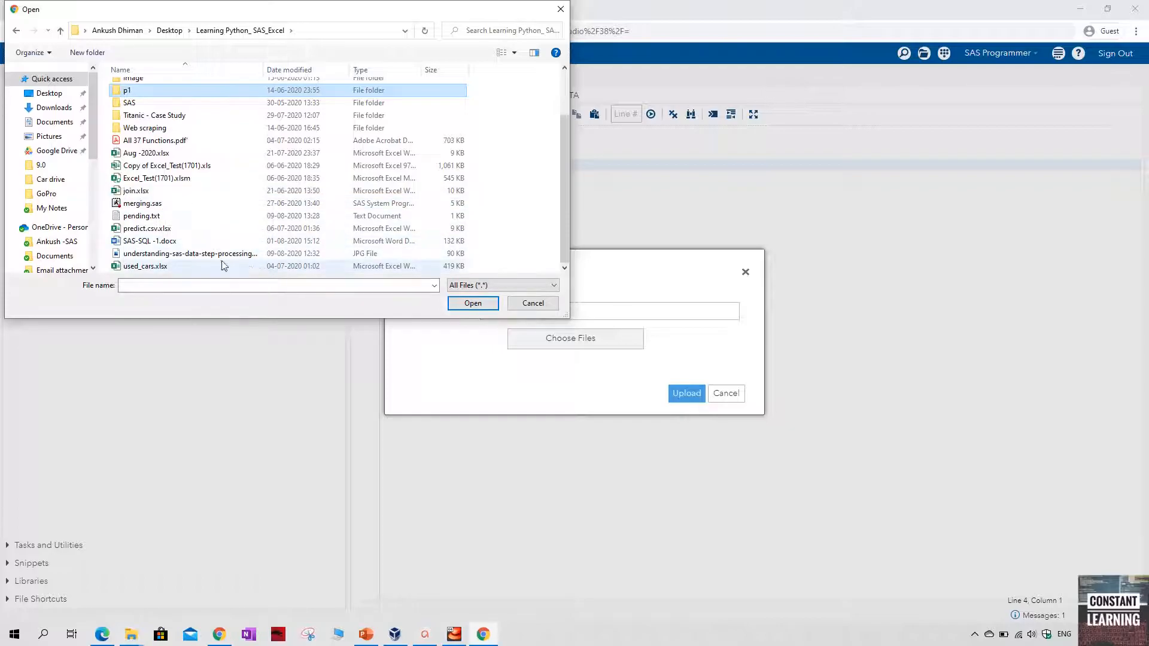
{"action": "double_click", "coordinate": [151, 266]}
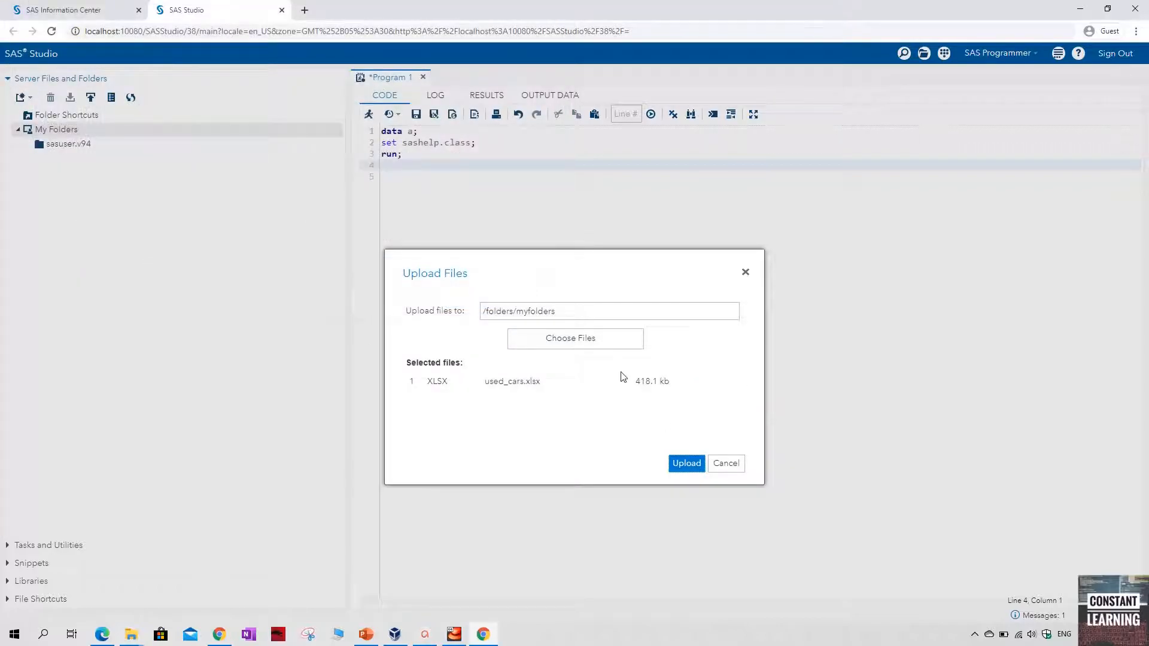
{"action": "left_click", "coordinate": [687, 464]}
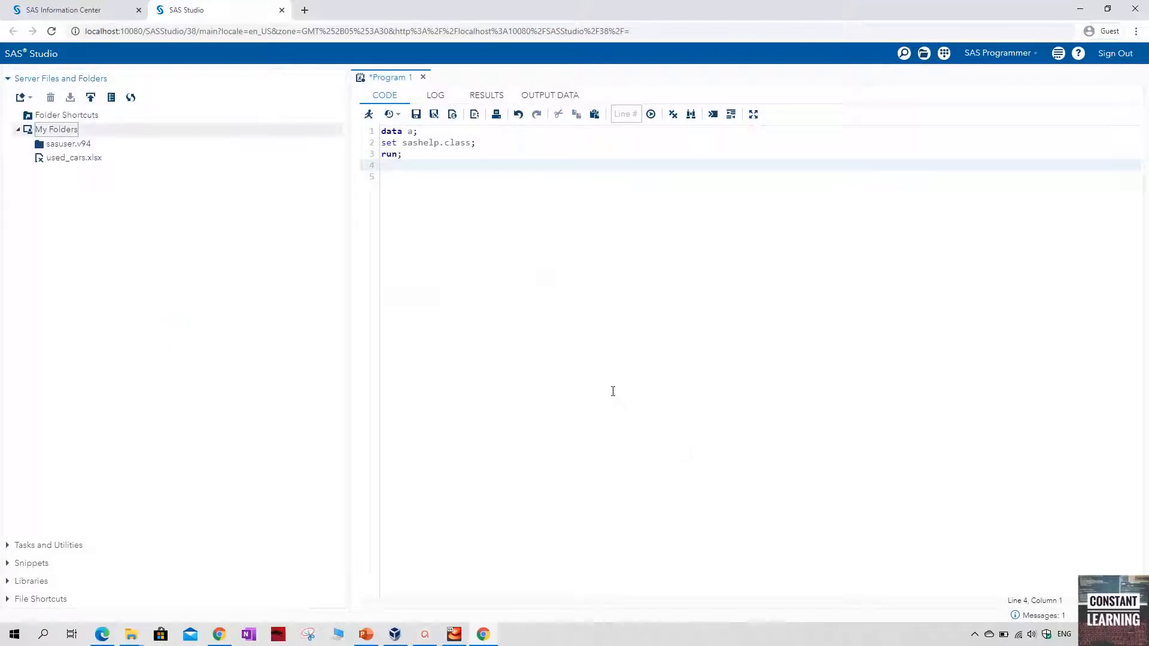
Select the uploaded used_cars.xlsx and switch to the SASUniversityEdition folder in File Explorer to examine myfolders
{"action": "left_click", "coordinate": [76, 162]}
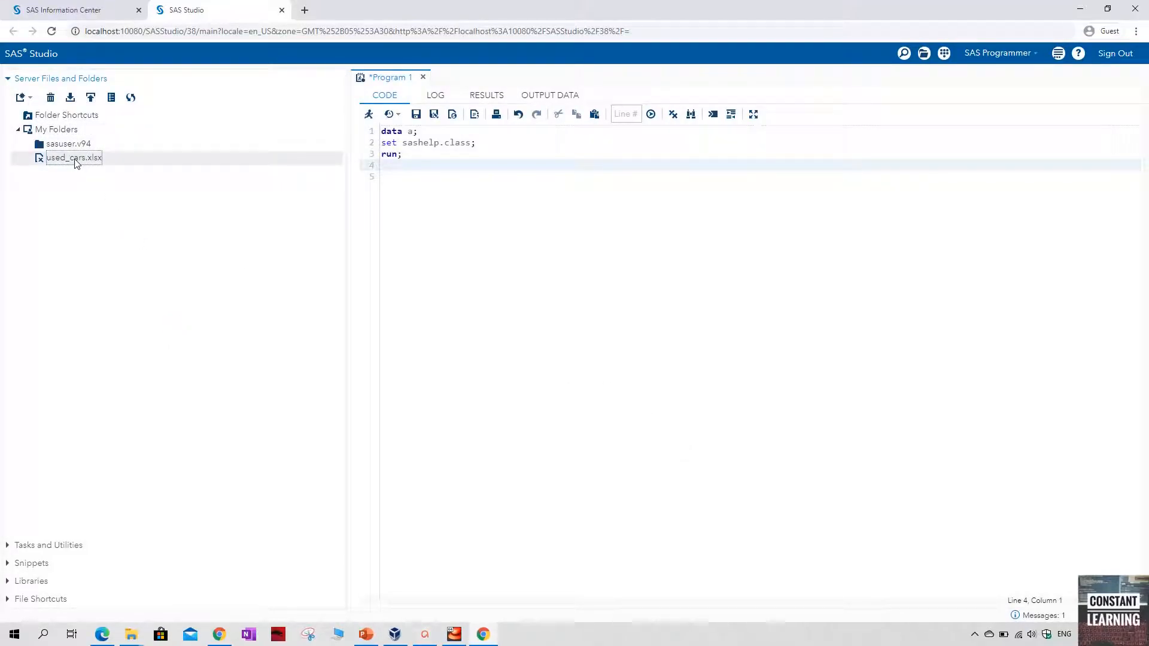
{"action": "left_click", "coordinate": [134, 634]}
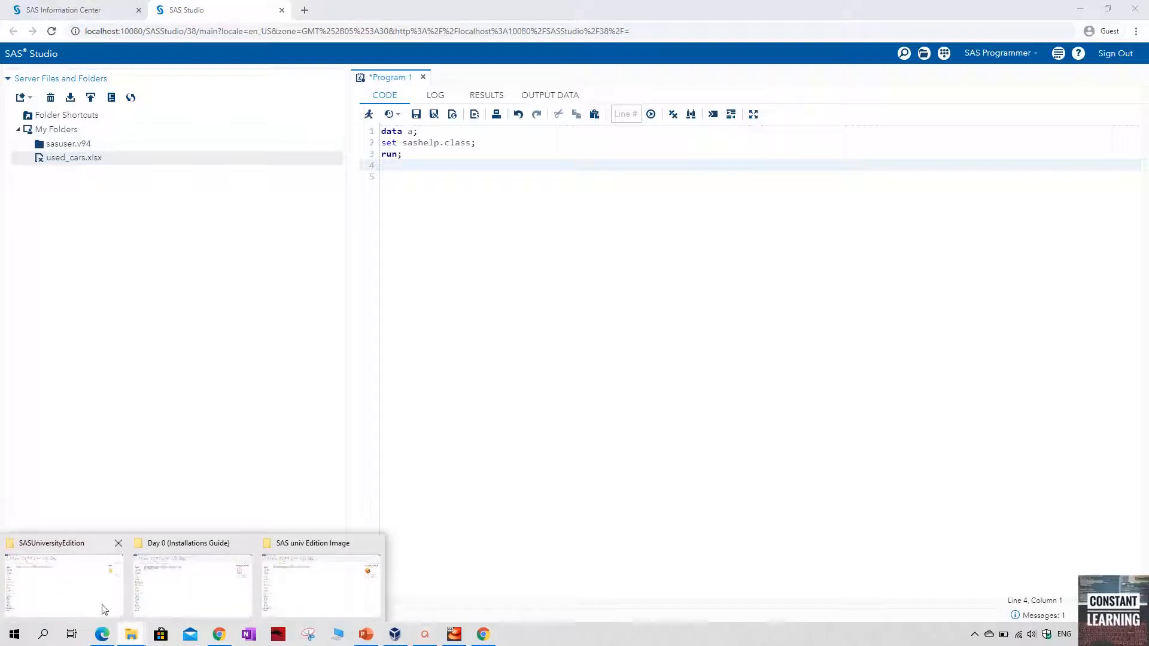
{"action": "left_click", "coordinate": [63, 569]}
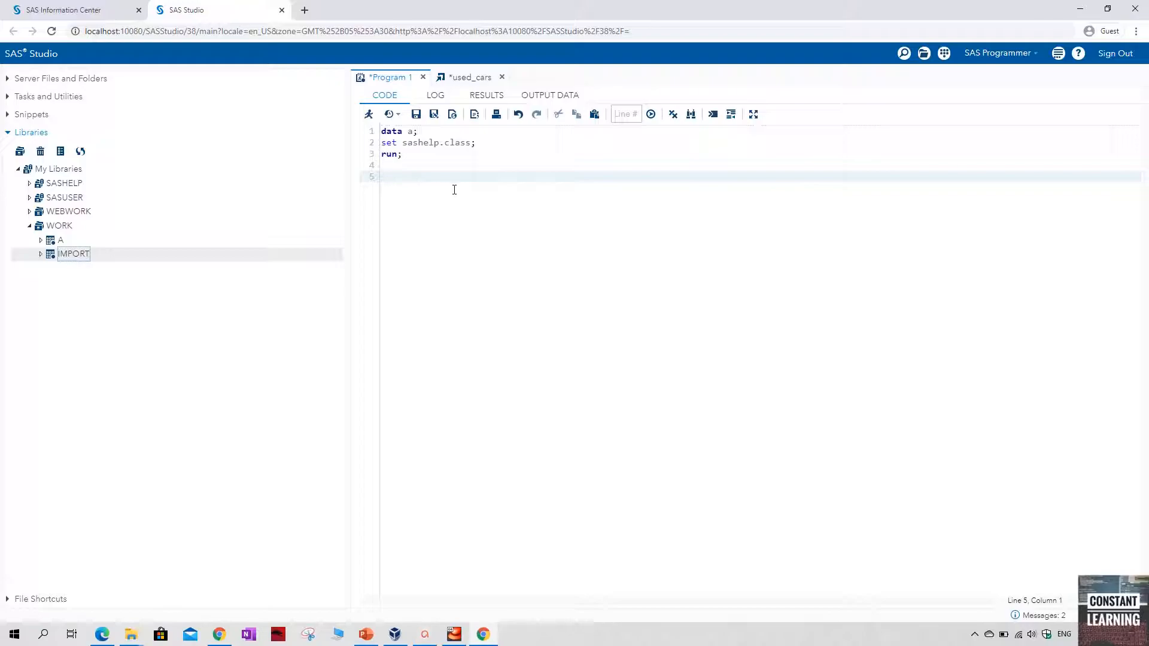
Add the statement libname temp ""; with an empty path on line 6 of Program 1
{"action": "left_click", "coordinate": [444, 167]}
{"action": "key", "text": "Return"}
{"action": "key", "text": "Return"}
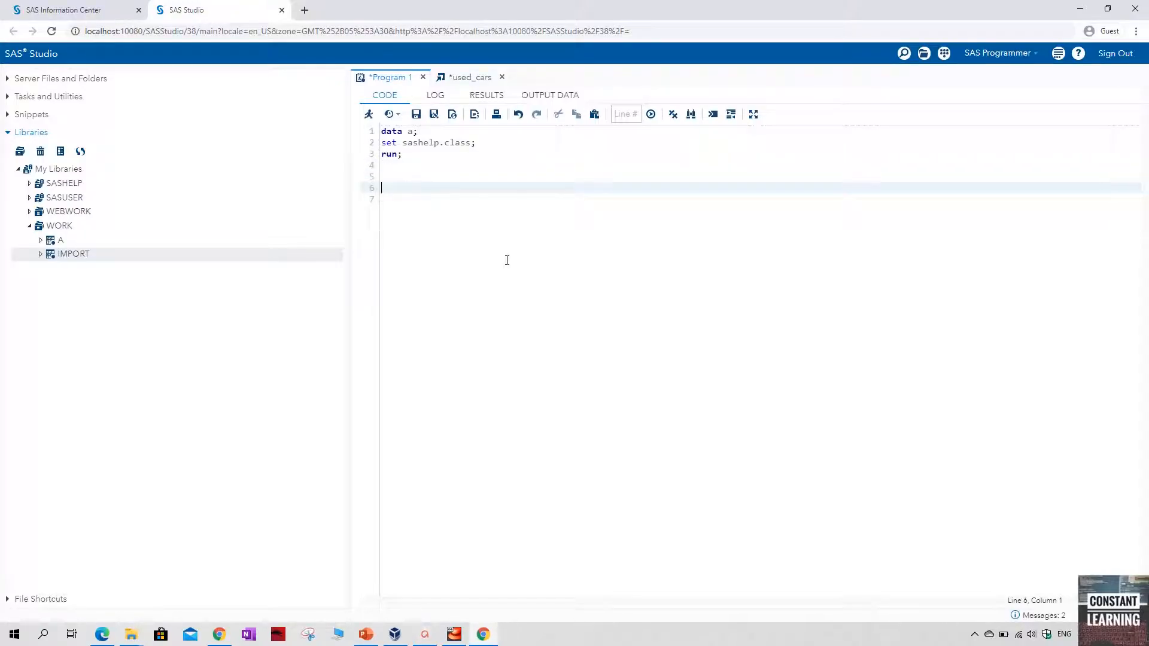
{"action": "type", "text": "lib"}
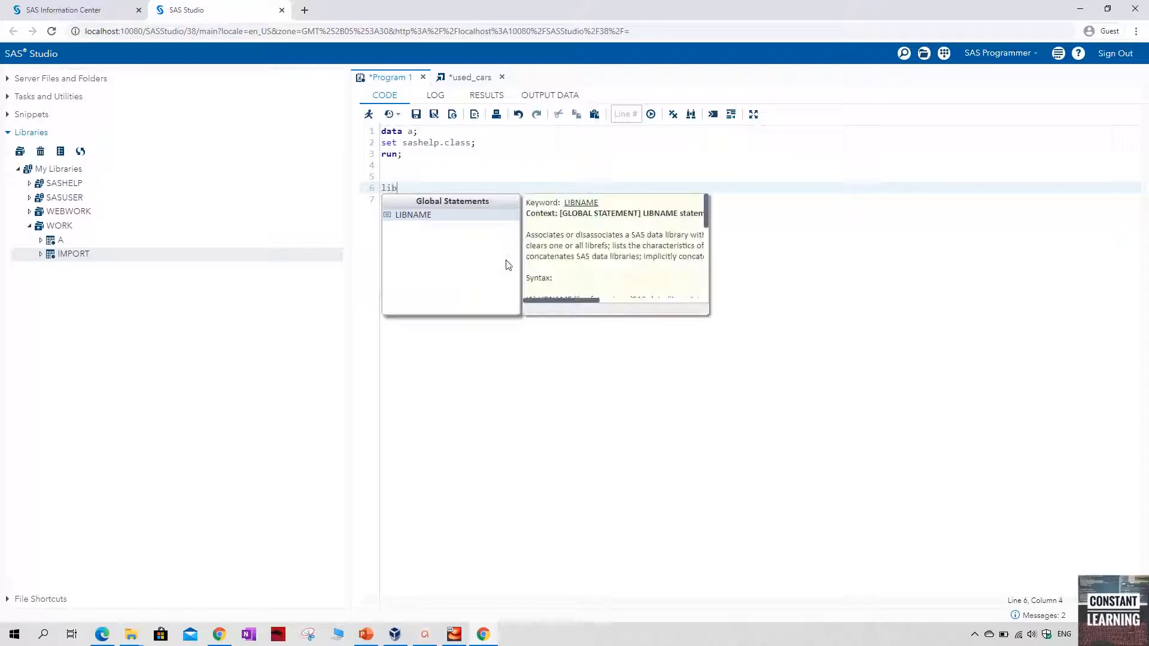
{"action": "key", "text": "Return"}
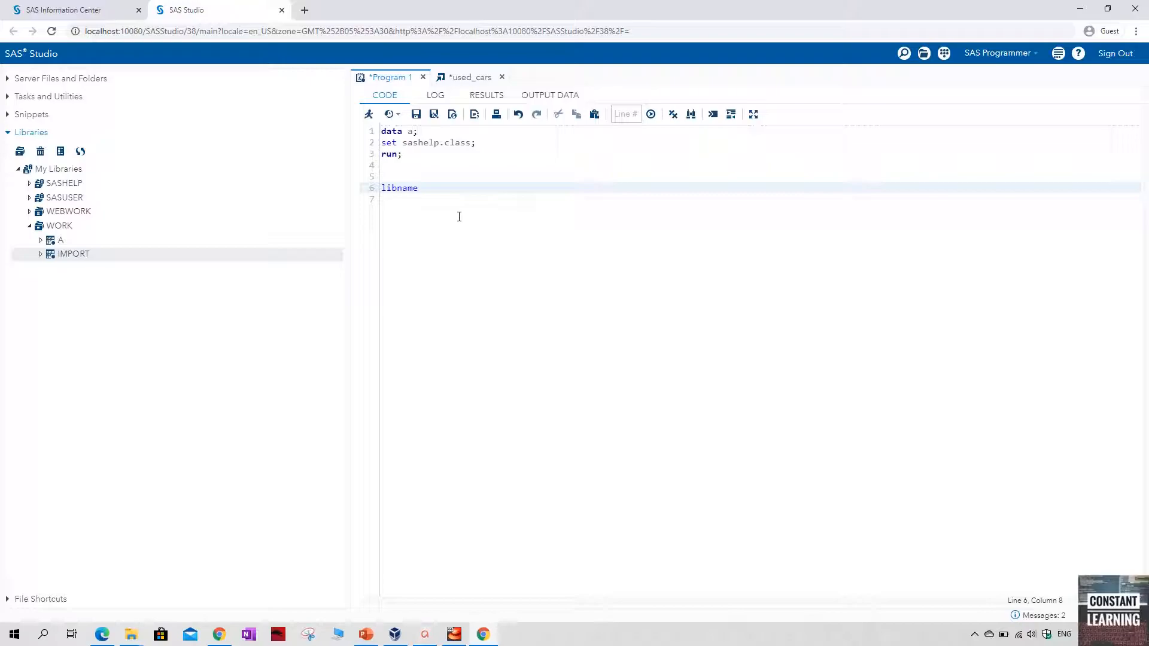
{"action": "left_click", "coordinate": [450, 194]}
{"action": "left_click", "coordinate": [439, 187]}
{"action": "type", "text": "te"}
Create a new folder named testing inside My Folders under Server Files and Folders
{"action": "left_click", "coordinate": [8, 79]}
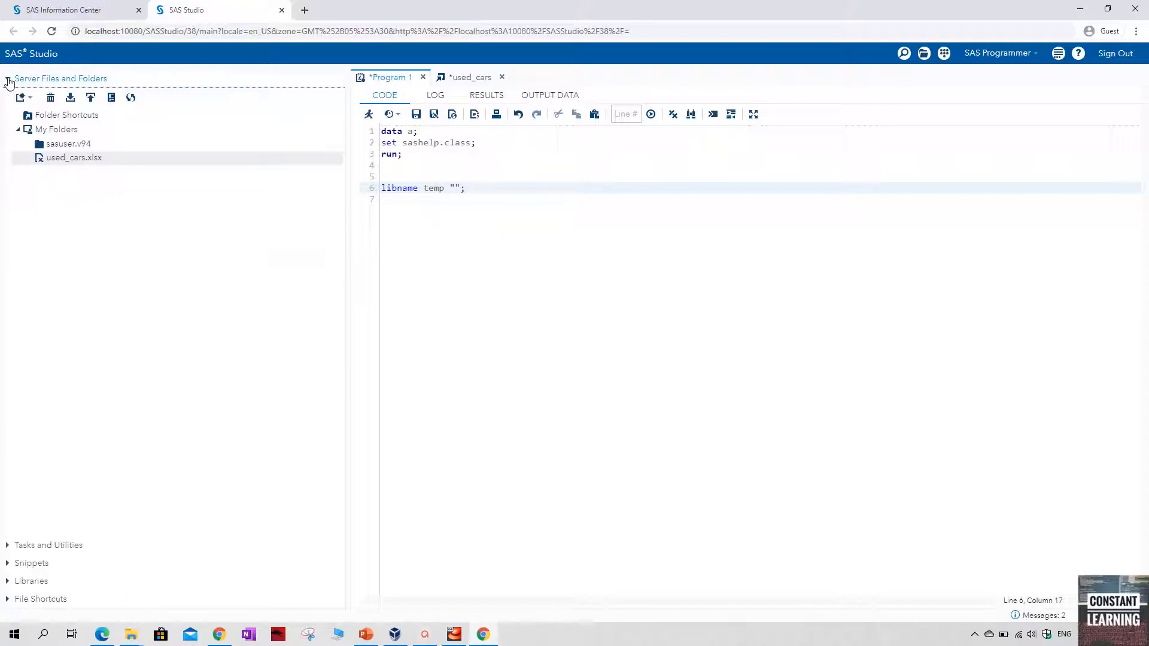
{"action": "right_click", "coordinate": [68, 131]}
{"action": "mouse_move", "coordinate": [155, 156]}
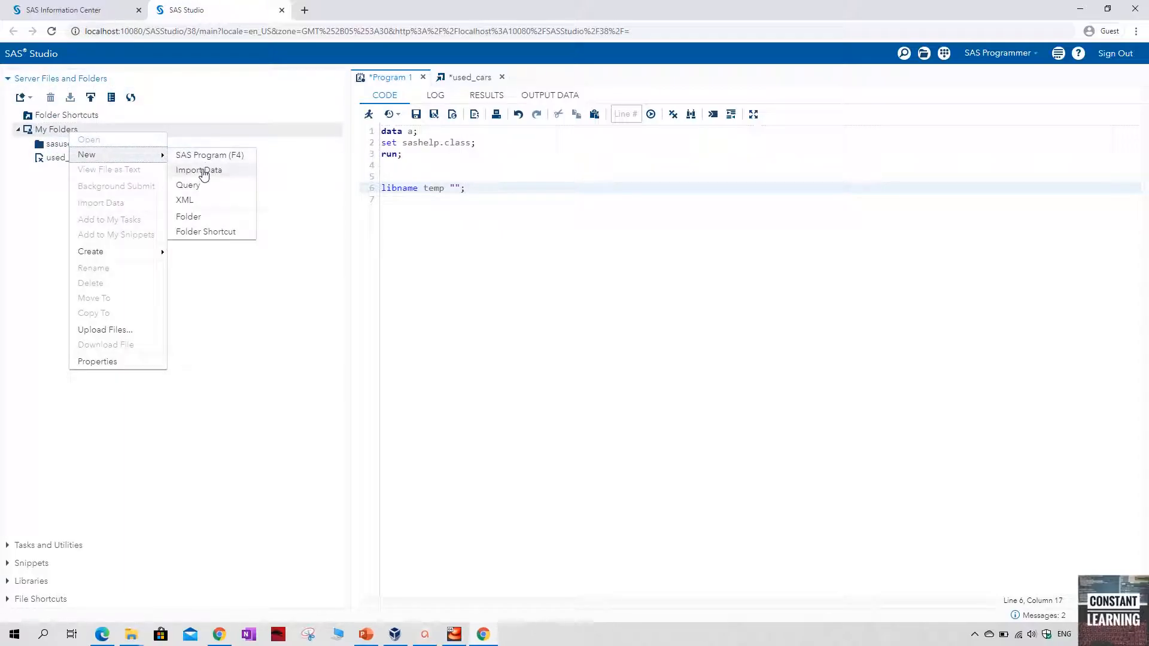
{"action": "left_click", "coordinate": [189, 217]}
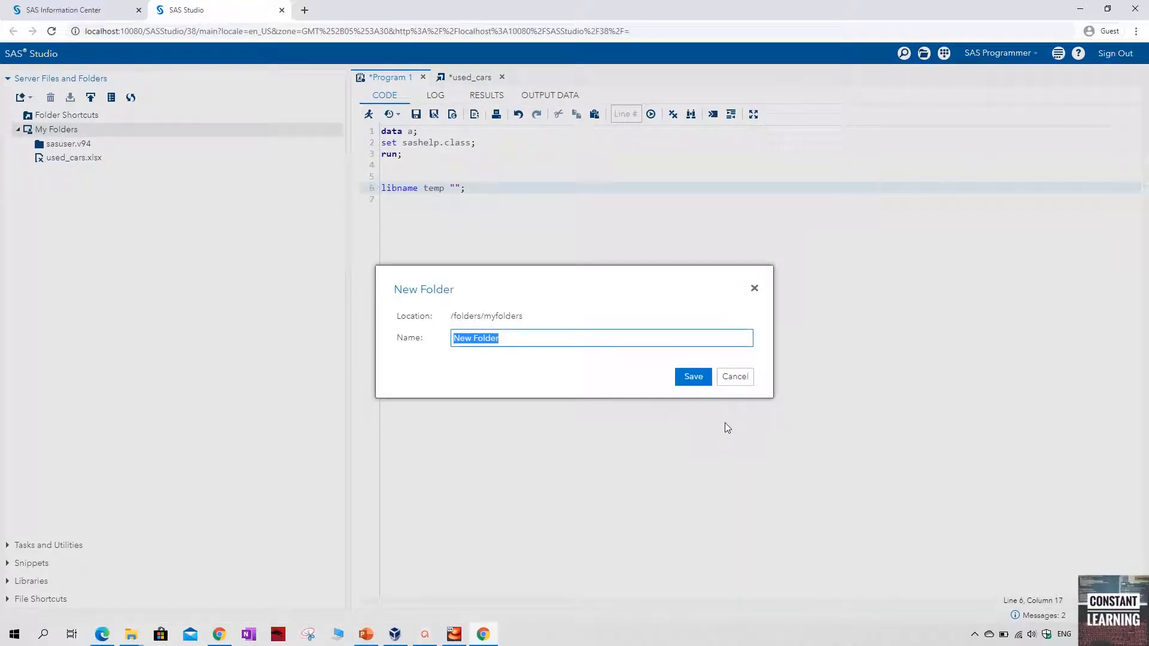
{"action": "type", "text": "testing"}
{"action": "key", "text": "Return"}
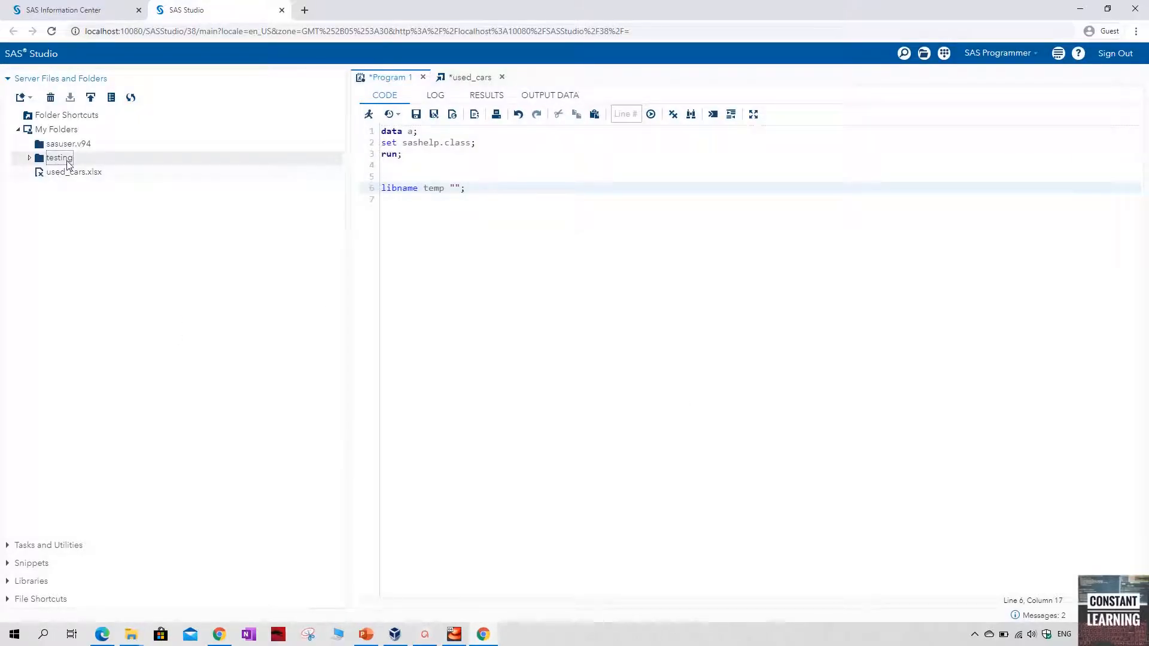
Copy the testing folder's location from its properties and insert /folders/myfolders/testing between the quotes of the libname statement
{"action": "right_click", "coordinate": [67, 162]}
{"action": "left_click", "coordinate": [110, 390]}
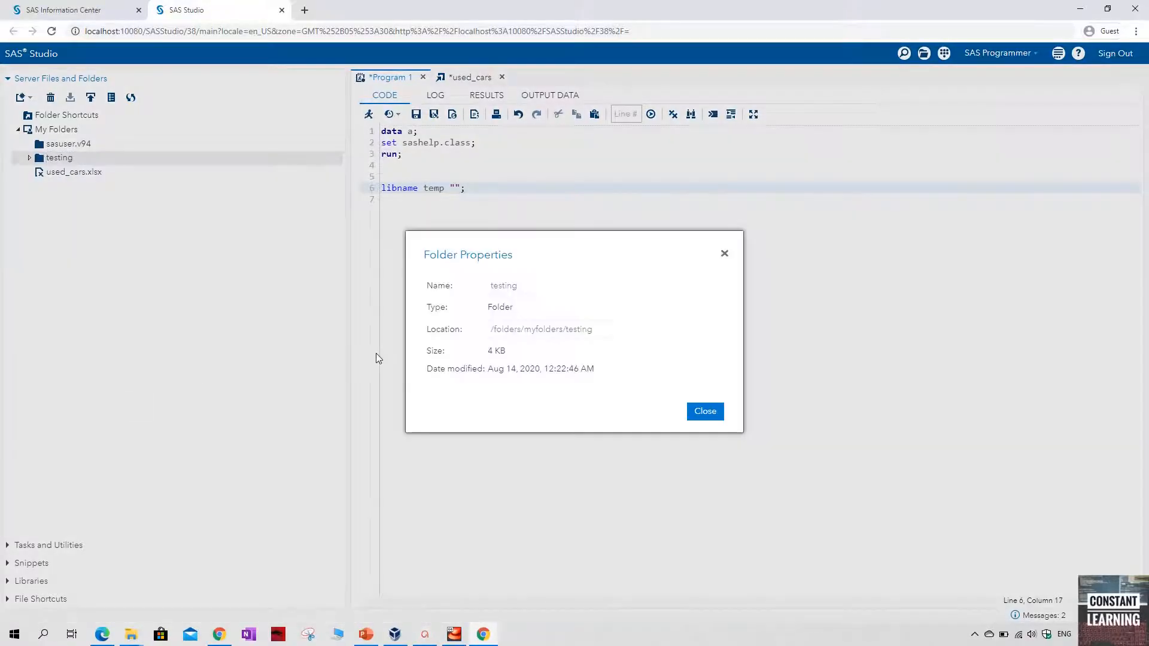
{"action": "left_click_drag", "start_coordinate": [592, 330], "coordinate": [489, 331]}
{"action": "key", "text": "ctrl+c"}
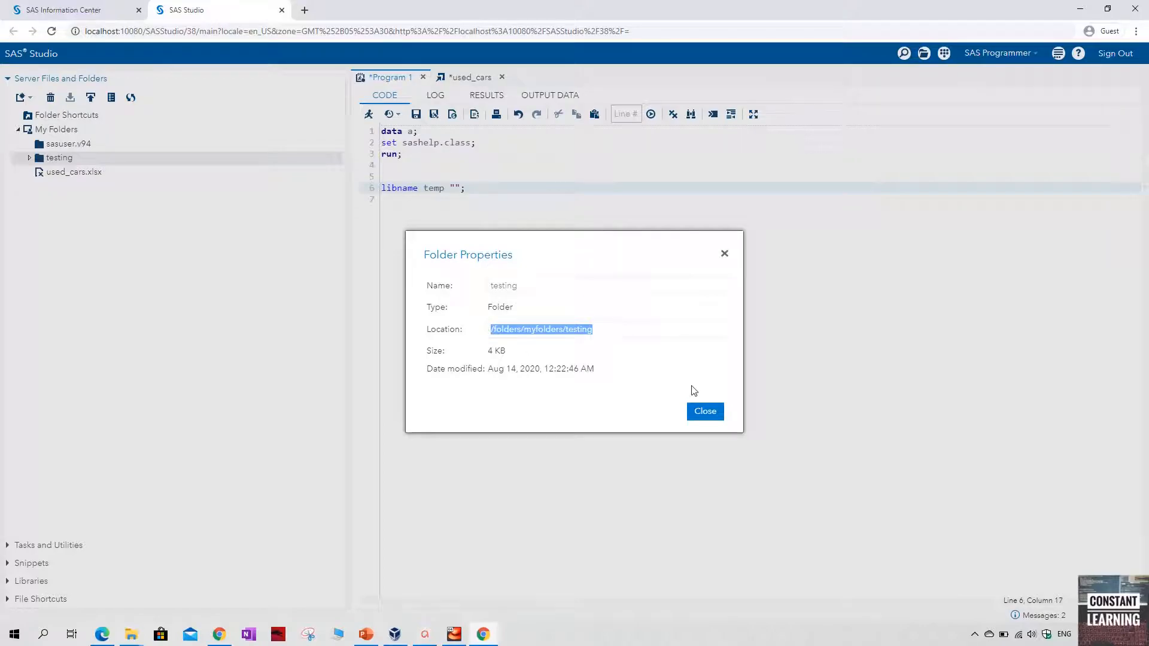
{"action": "left_click", "coordinate": [709, 413]}
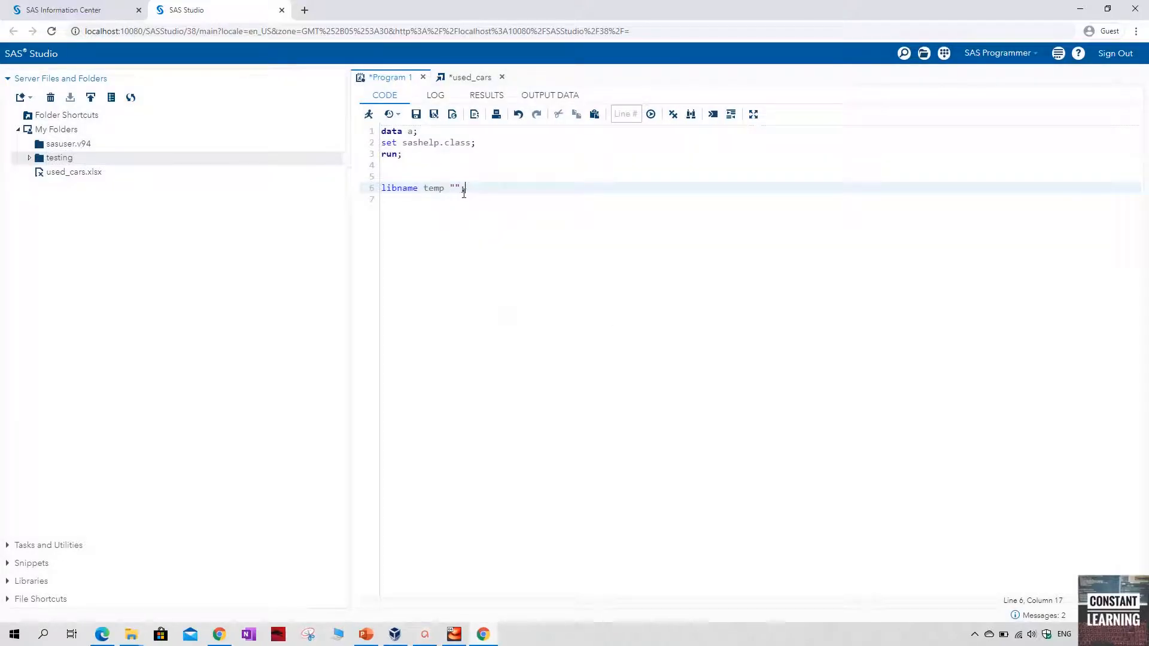
{"action": "key", "text": "ctrl+v"}
Run the whole program once, run only the libname temp statement on its own, and return to the code
{"action": "key", "text": "F3"}
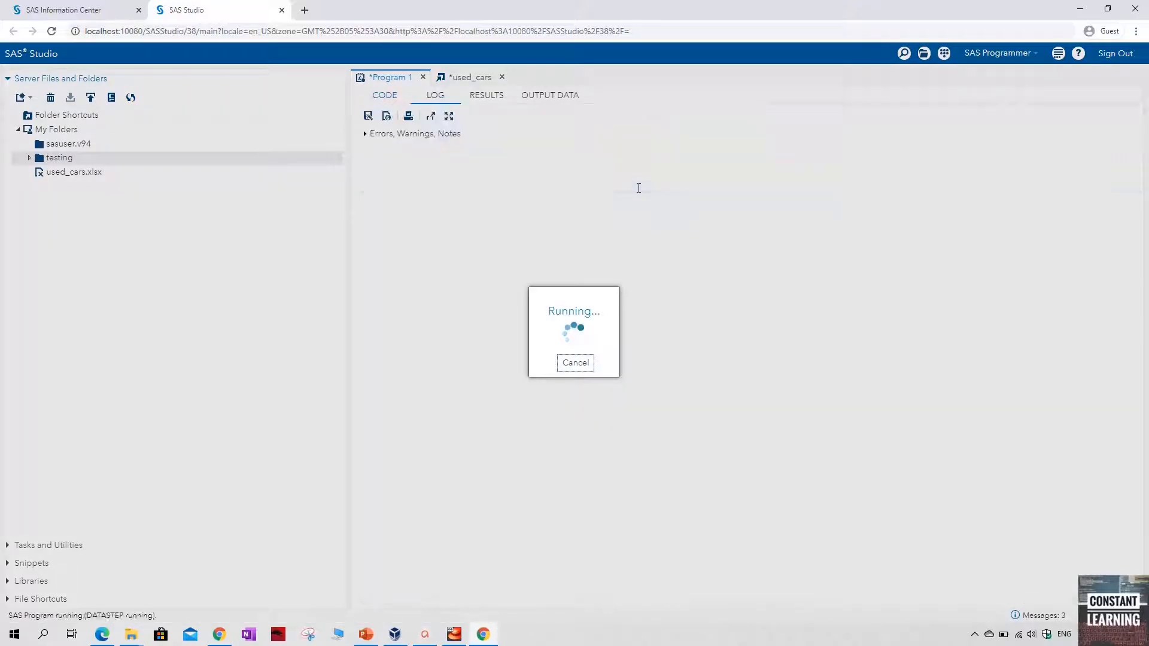
{"action": "left_click", "coordinate": [392, 103]}
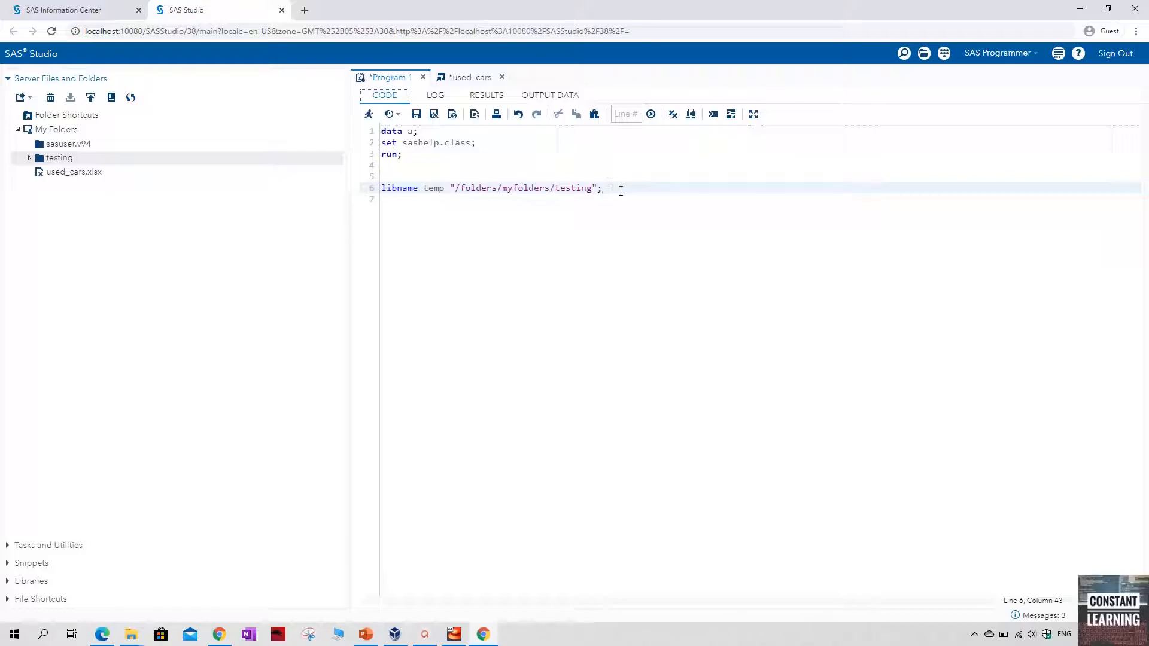
{"action": "left_click_drag", "start_coordinate": [621, 190], "coordinate": [261, 195]}
{"action": "left_click", "coordinate": [368, 113]}
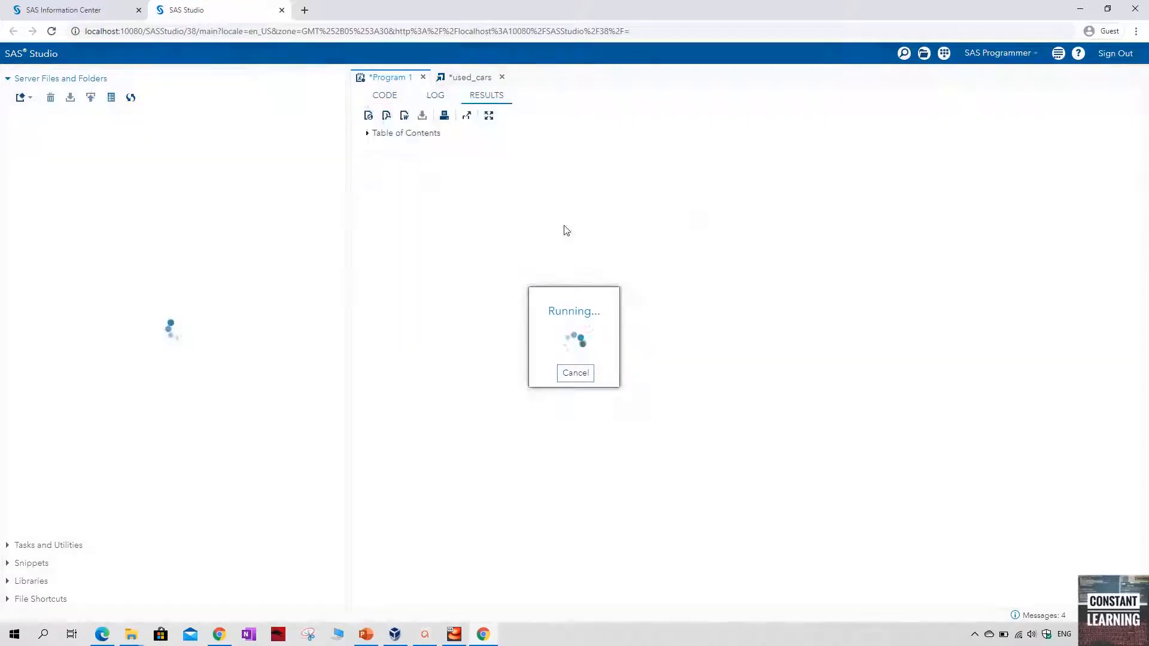
{"action": "left_click", "coordinate": [377, 96]}
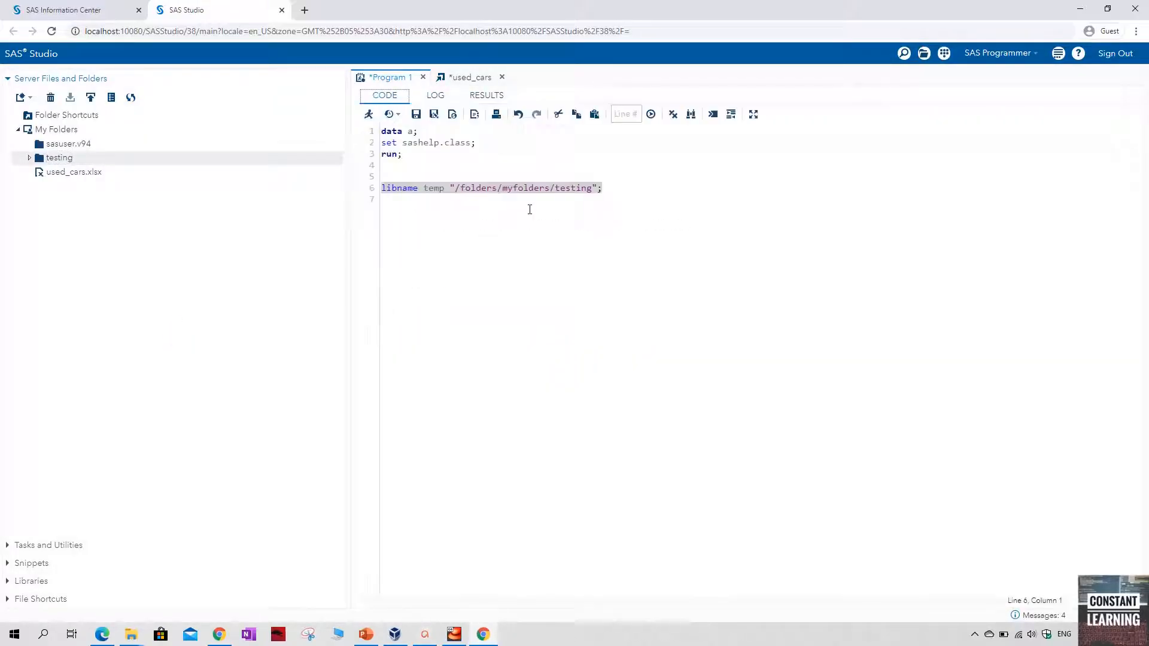
Start a second data step below the libname statement with data temp.test2;
{"action": "left_click", "coordinate": [708, 223]}
{"action": "key", "text": "Return"}
Complete the temp.test2 data step with set import; and run;
{"action": "key", "text": "Return"}
{"action": "type", "text": "data "}
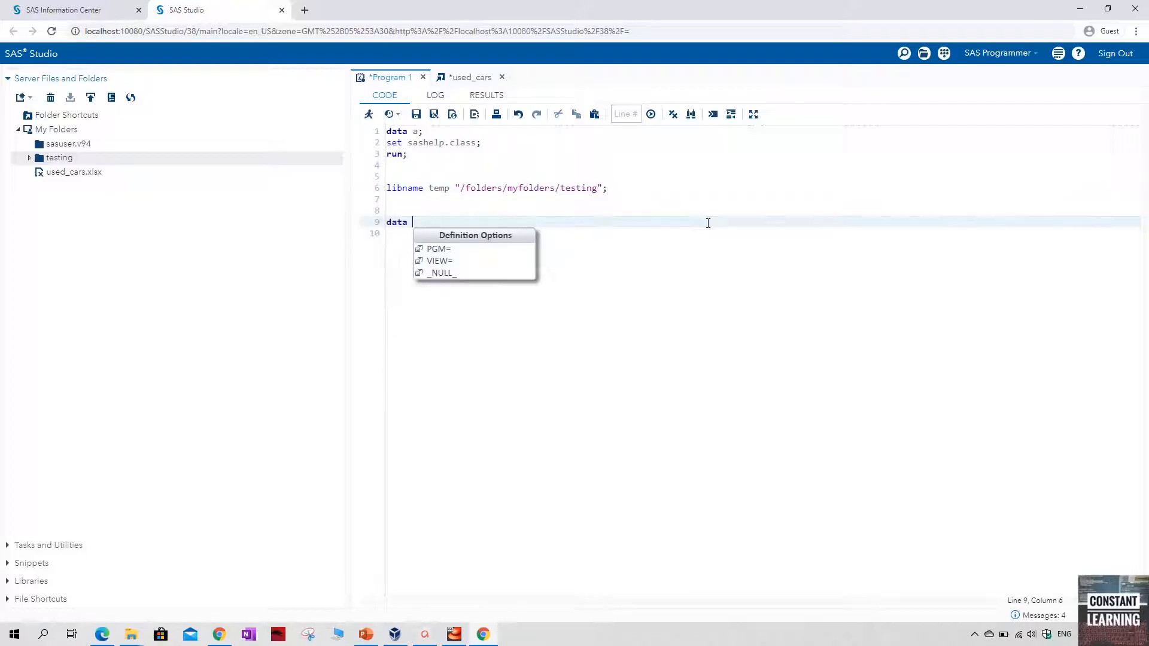
{"action": "type", "text": "test"}
{"action": "key", "text": "BackSpace"}
{"action": "key", "text": "BackSpace"}
{"action": "key", "text": "BackSpace"}
{"action": "key", "text": "BackSpace"}
{"action": "type", "text": "temp.test2;"}
{"action": "key", "text": "Return"}
{"action": "type", "text": "set "}
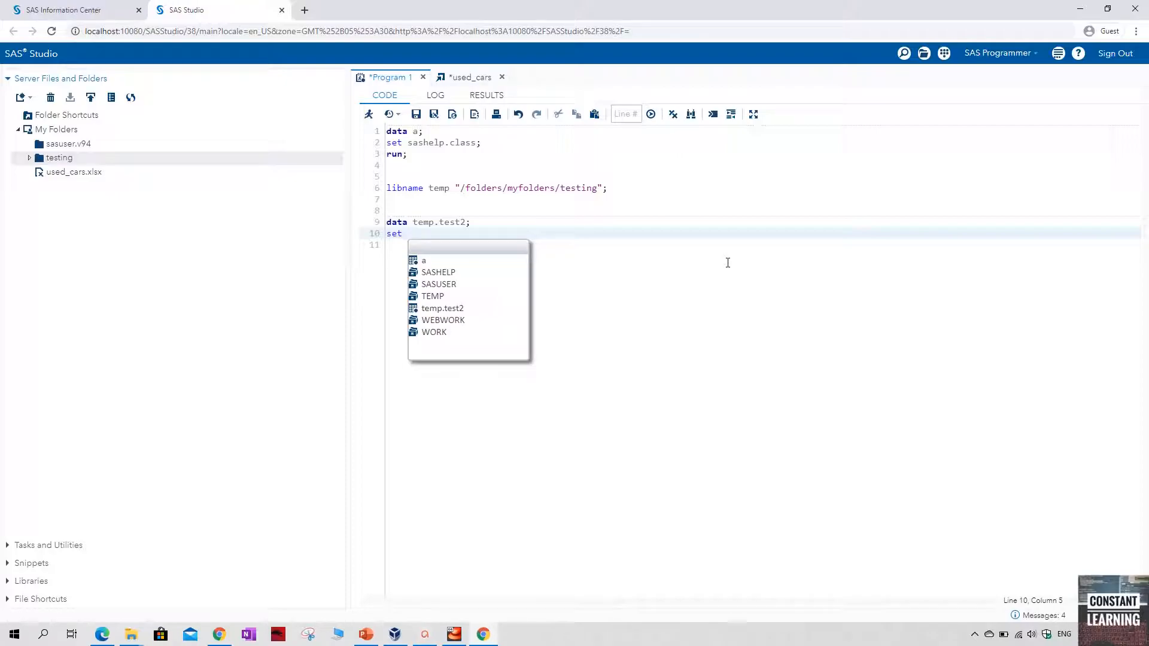
{"action": "type", "text": "import;"}
{"action": "key", "text": "Return"}
{"action": "type", "text": "run;"}
{"action": "key", "text": "Return"}
Run only the temp.test2 data step and expand the TEMP library under Libraries to list its tables
{"action": "key", "text": "shift+Up"}
{"action": "key", "text": "shift+Up"}
{"action": "key", "text": "shift+Up"}
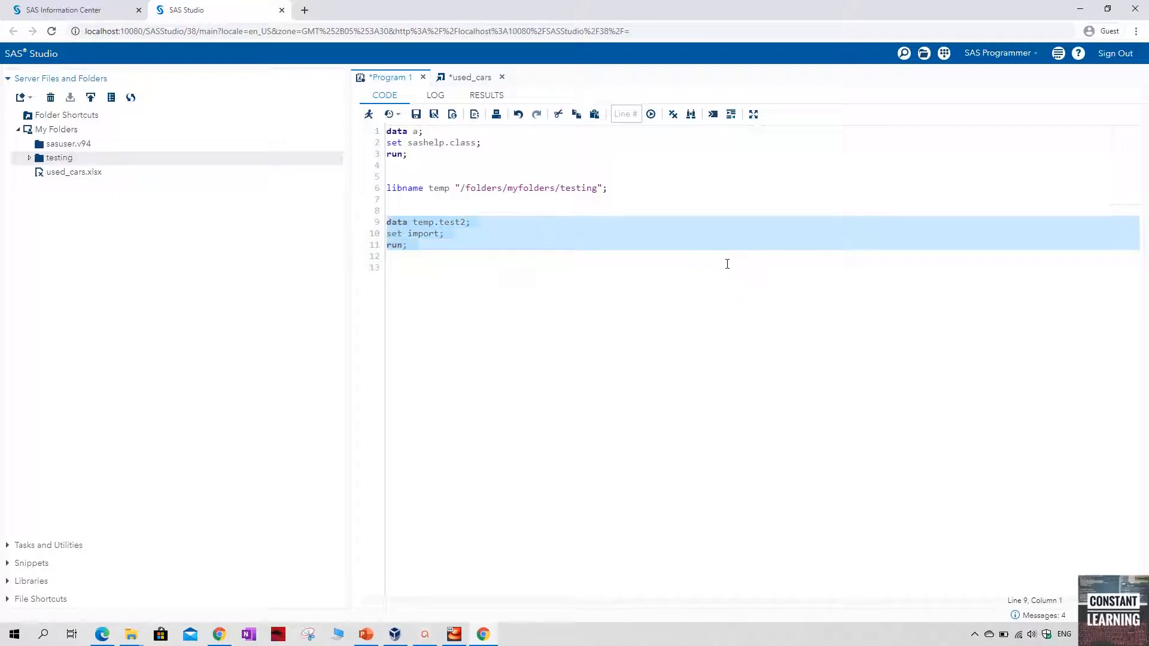
{"action": "key", "text": "F3"}
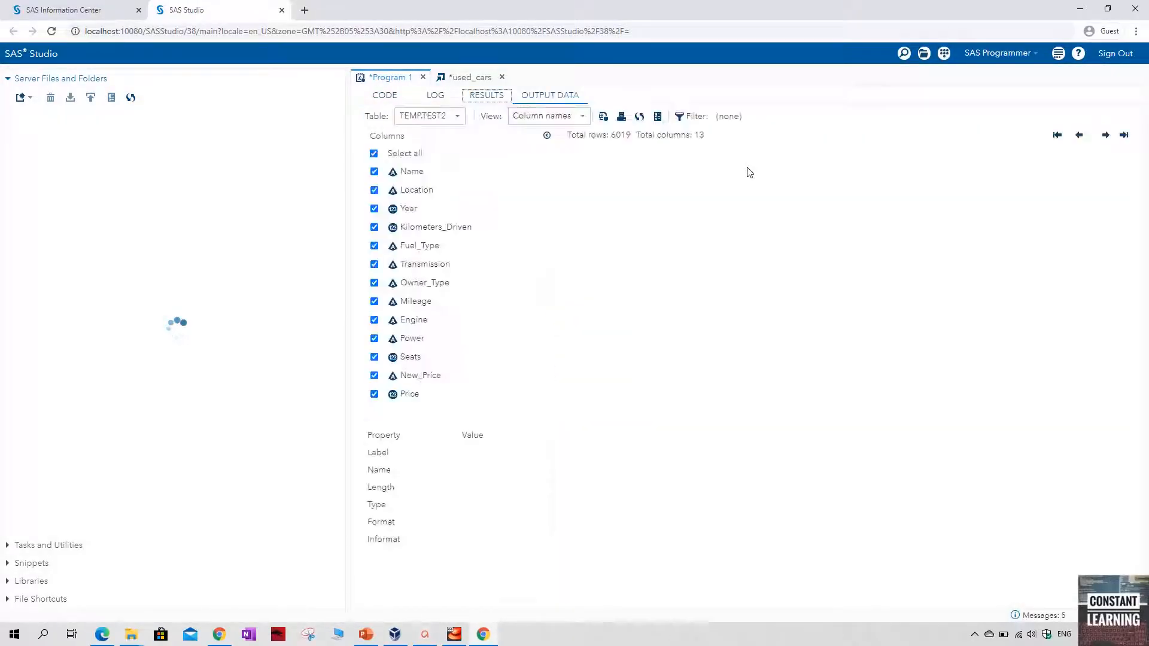
{"action": "left_click", "coordinate": [385, 97]}
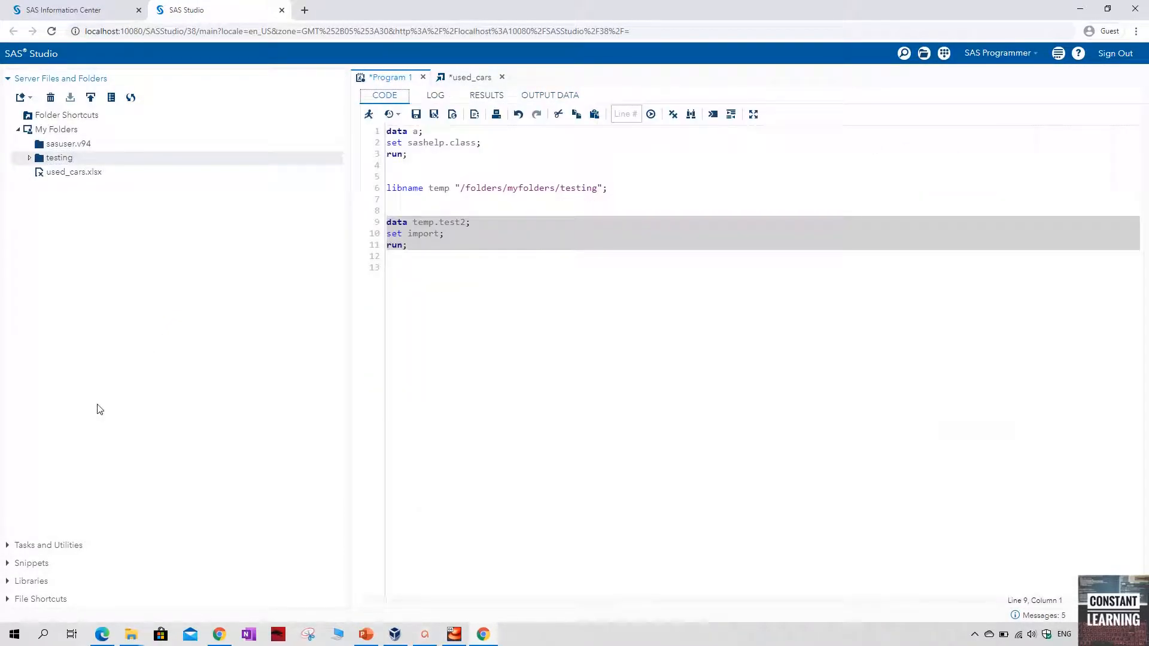
{"action": "left_click", "coordinate": [12, 581]}
{"action": "left_click", "coordinate": [29, 212]}
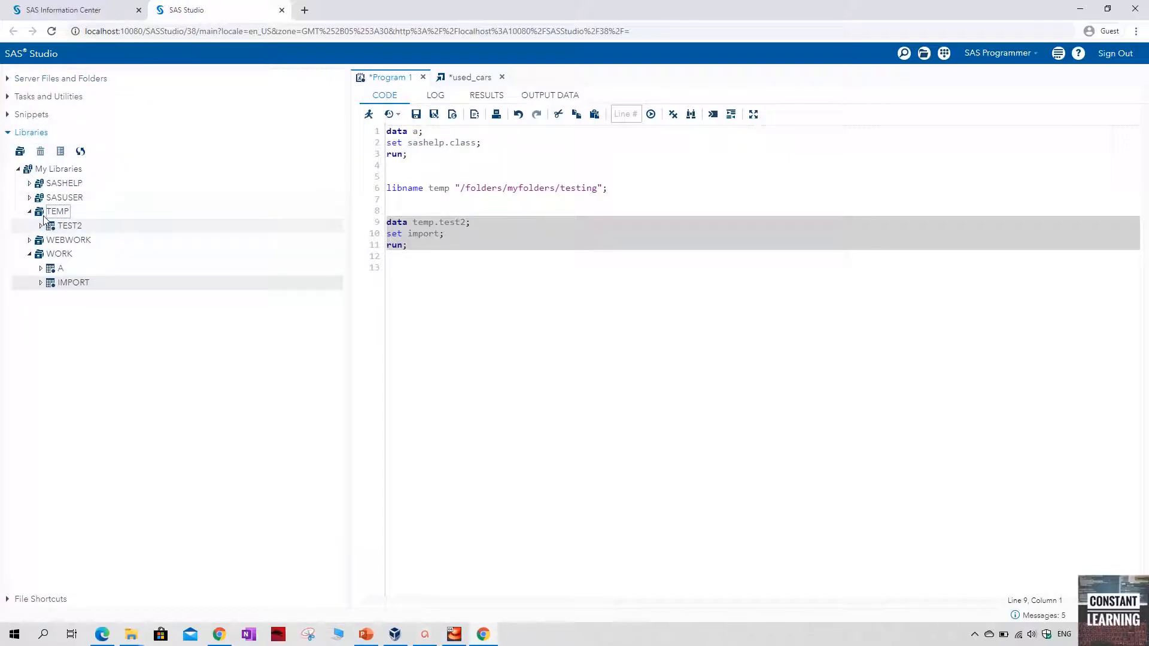